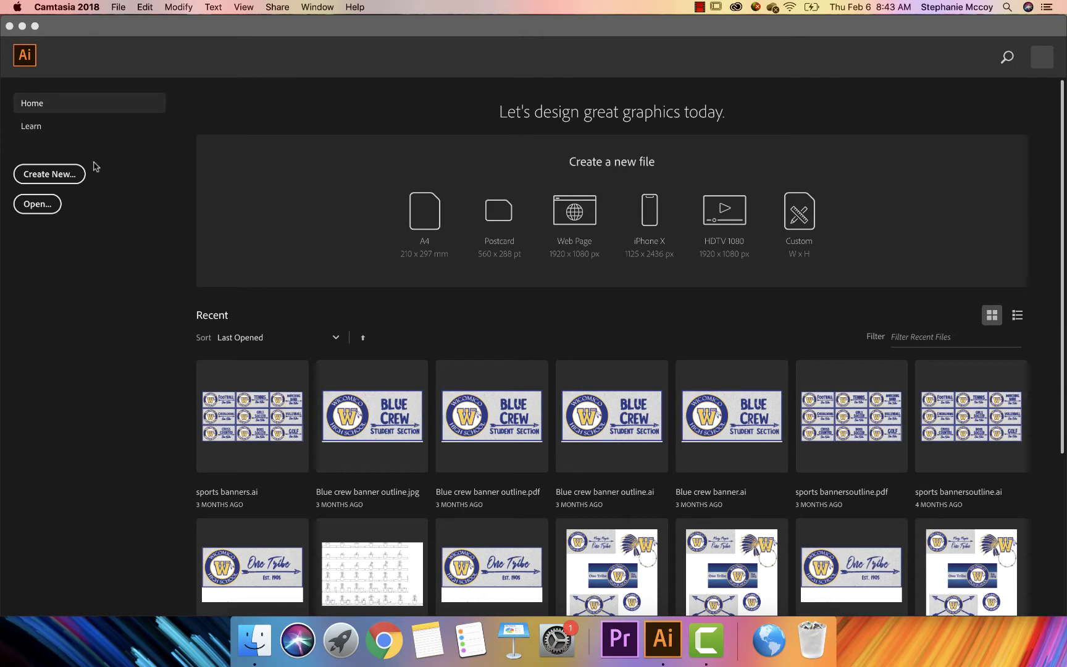
# Step: View the web tutorials on the Learn page and return to the Home page
pyautogui.click(35, 123)
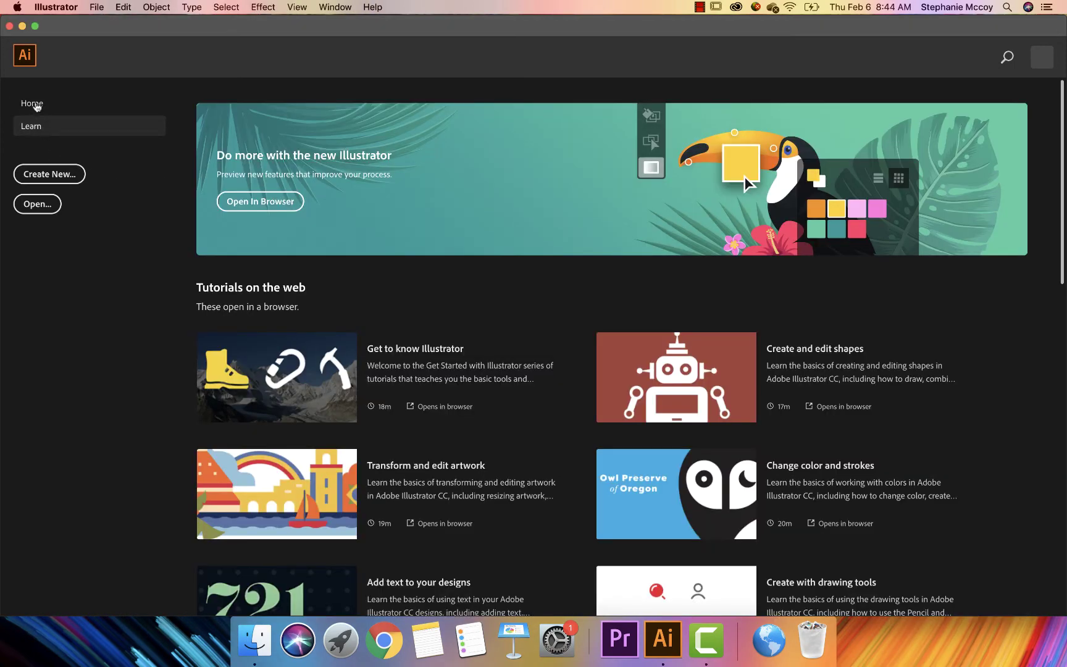
pyautogui.click(35, 104)
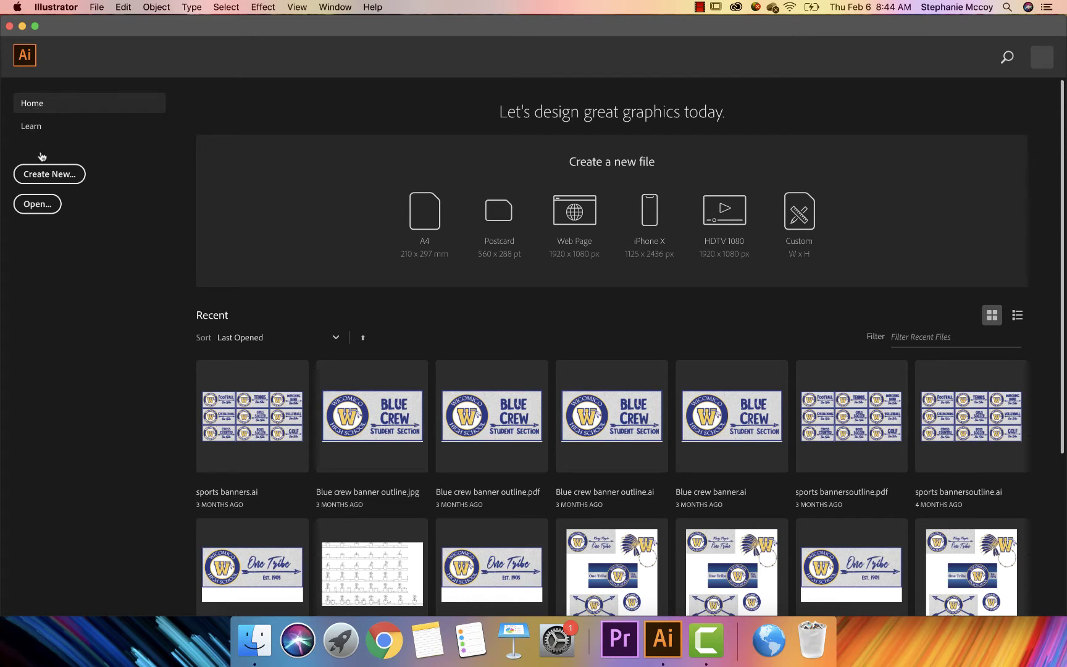
# Step: Create a new portrait document from the Art & Illustration Poster preset, with units in inches at 18 x 24 in
pyautogui.click(53, 175)
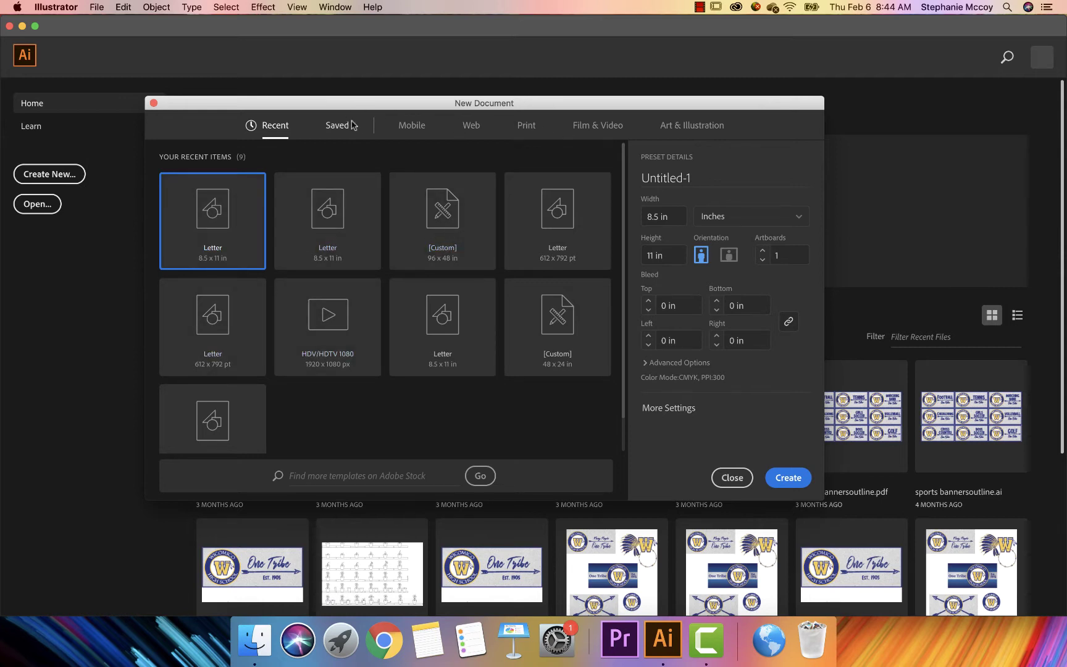
pyautogui.click(409, 127)
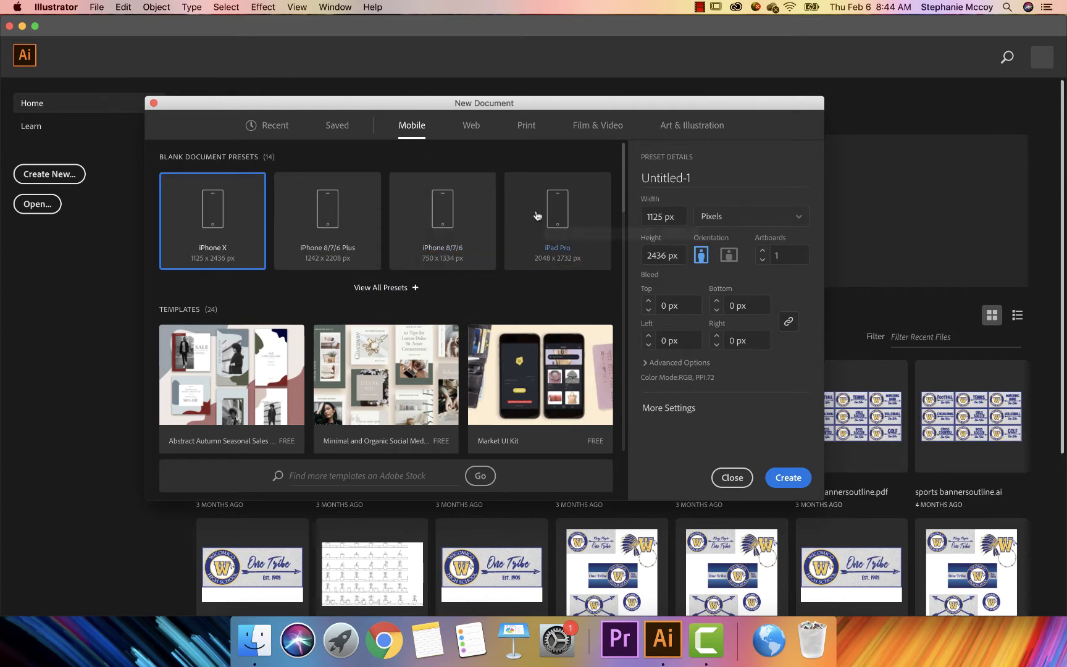
pyautogui.click(468, 127)
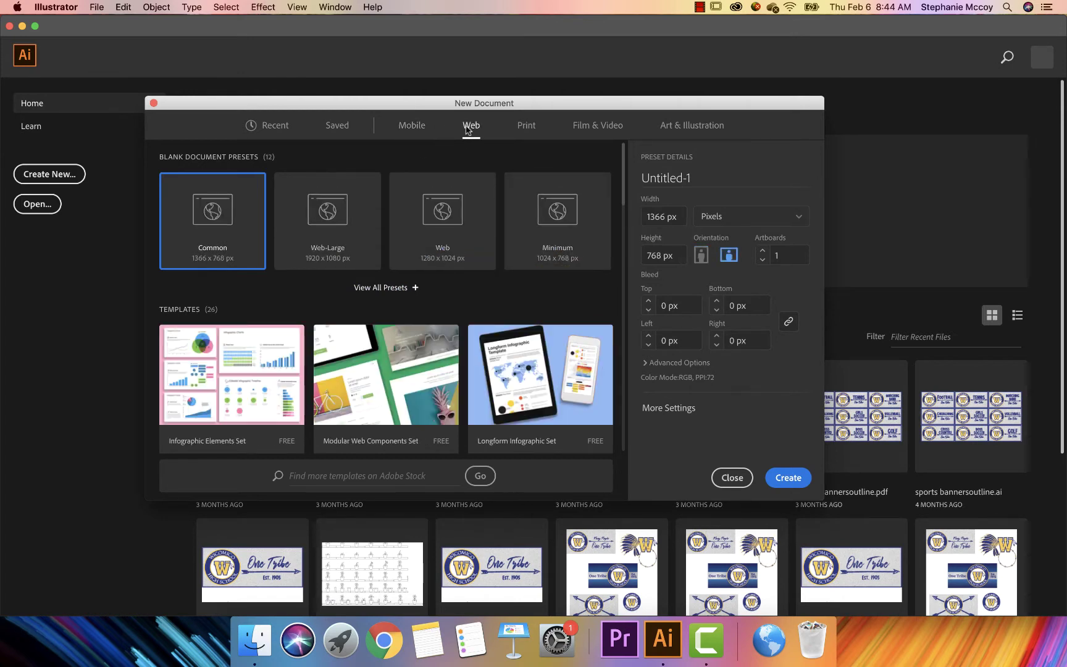
pyautogui.click(532, 130)
pyautogui.click(597, 130)
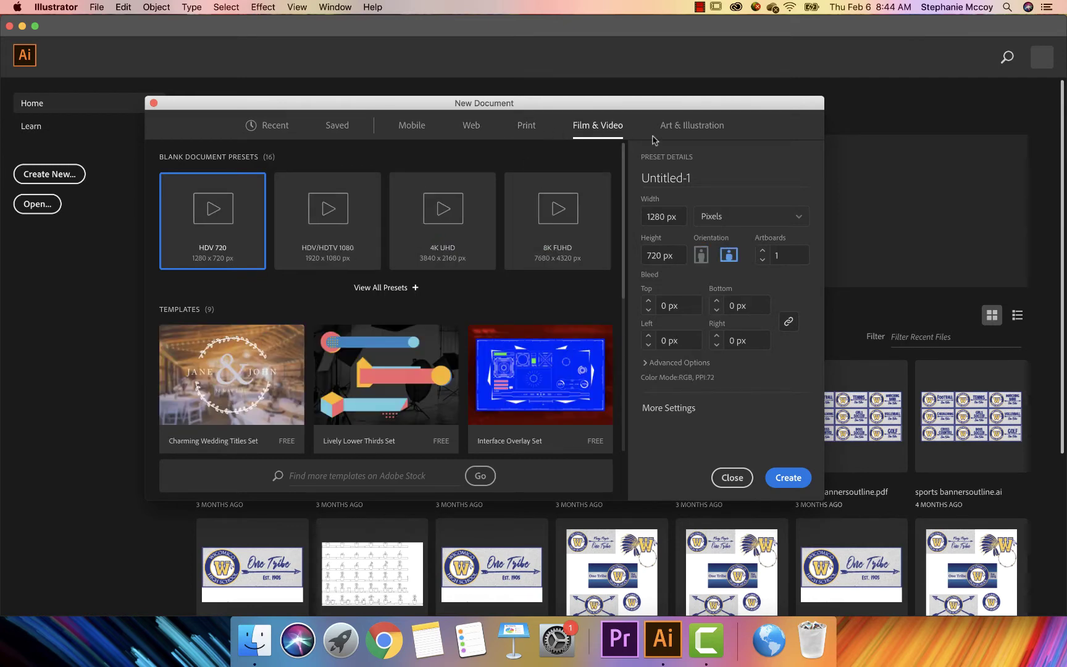
pyautogui.click(674, 130)
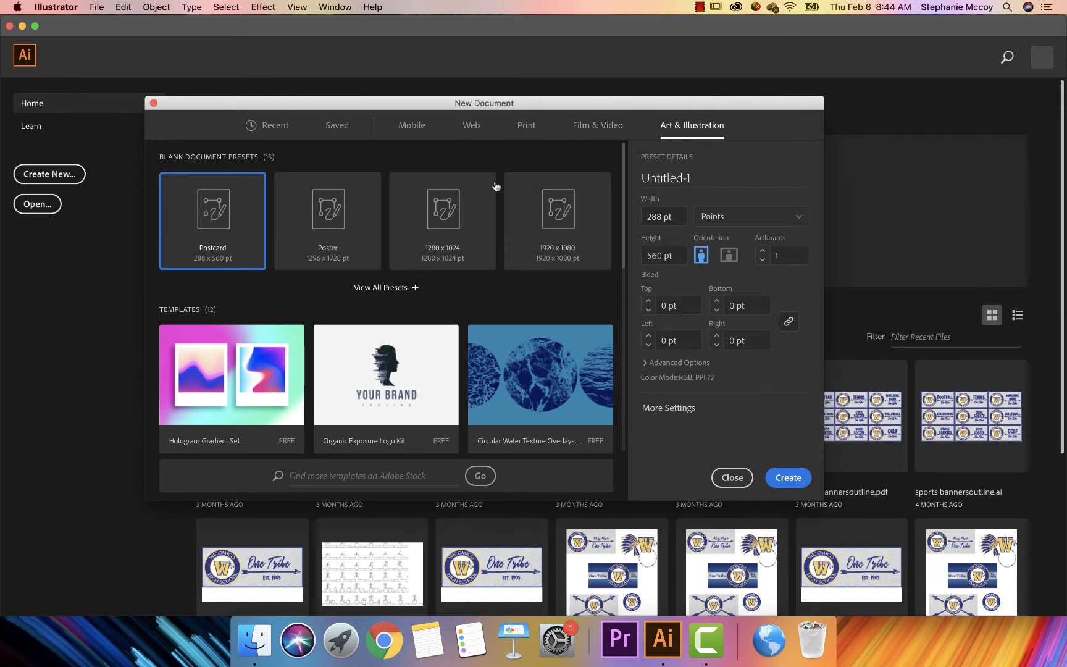
pyautogui.click(359, 205)
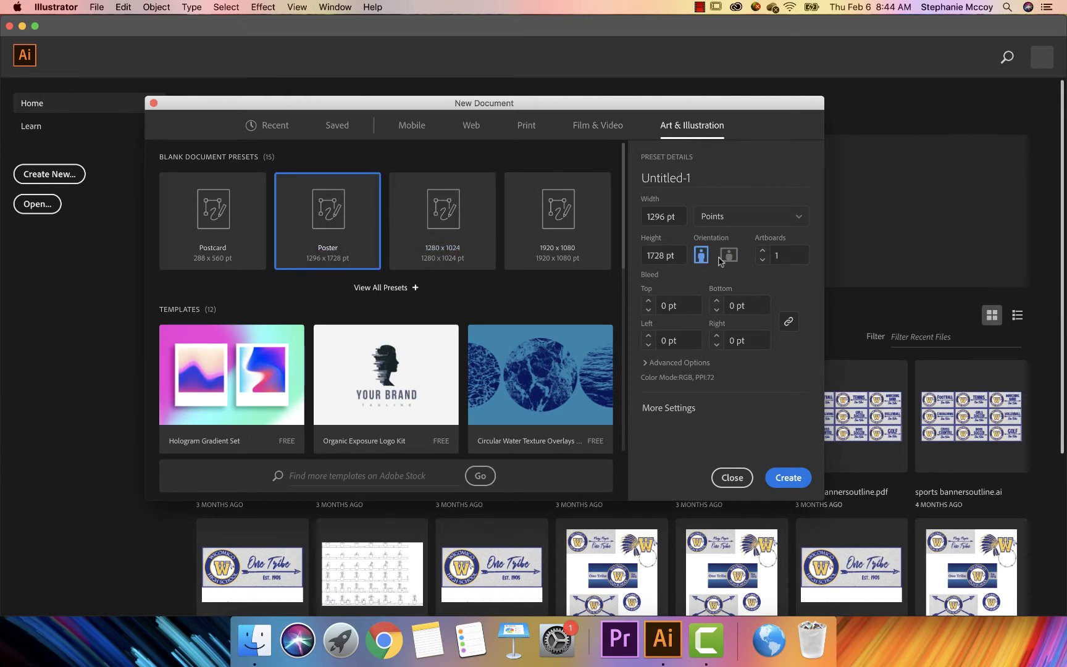
pyautogui.click(728, 228)
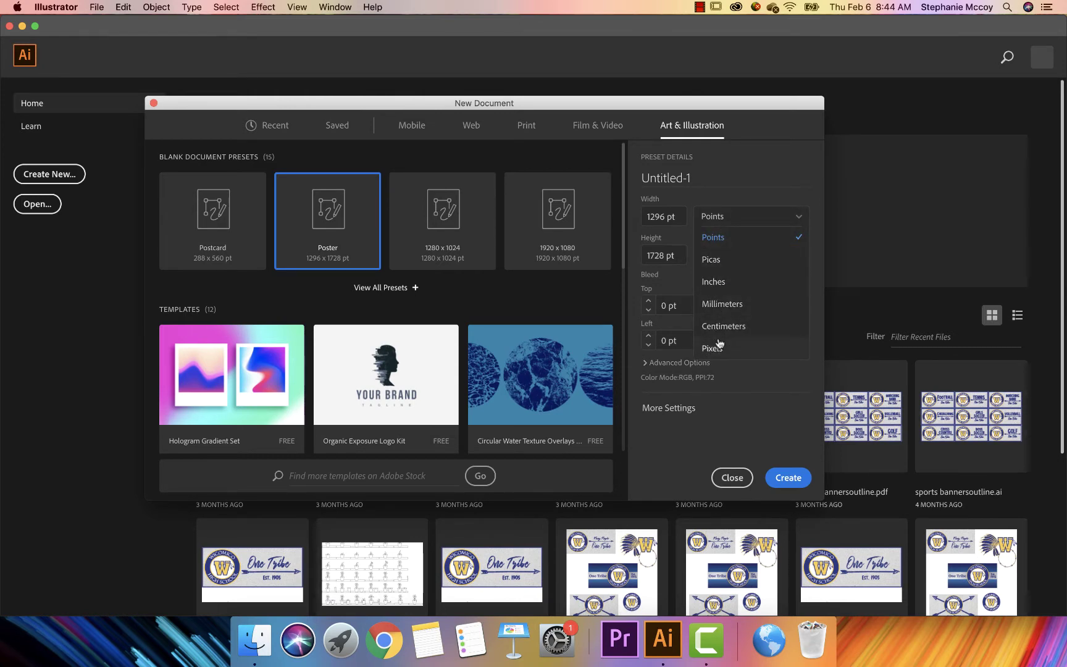
pyautogui.click(722, 282)
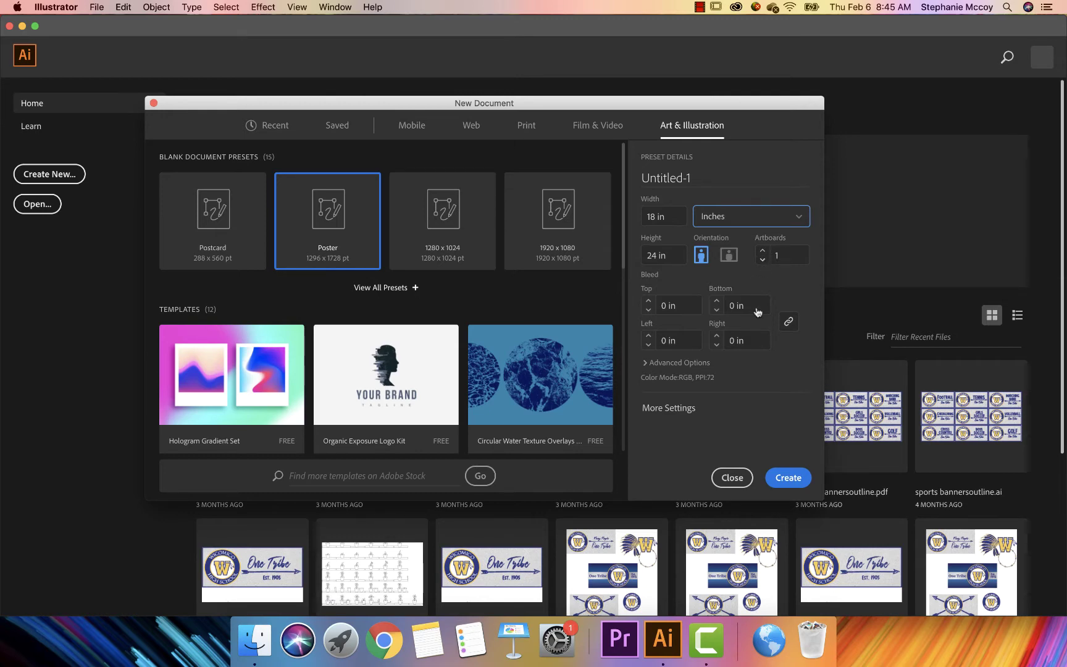
pyautogui.click(776, 477)
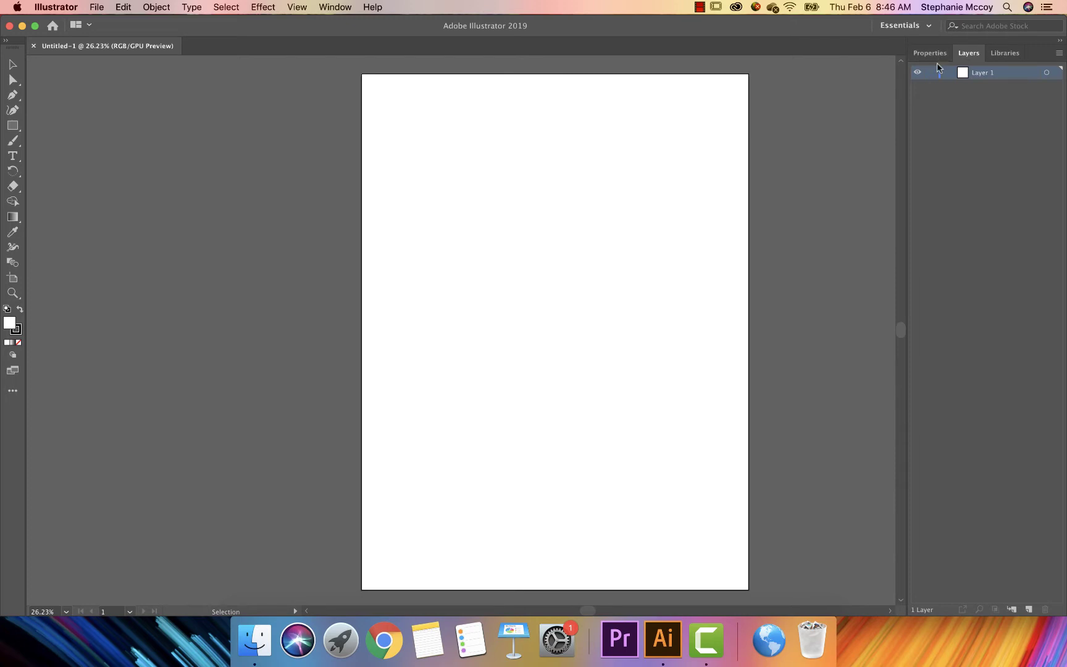
# Step: Review the document properties and the Creative Cloud library, and return to the layer list
pyautogui.click(937, 57)
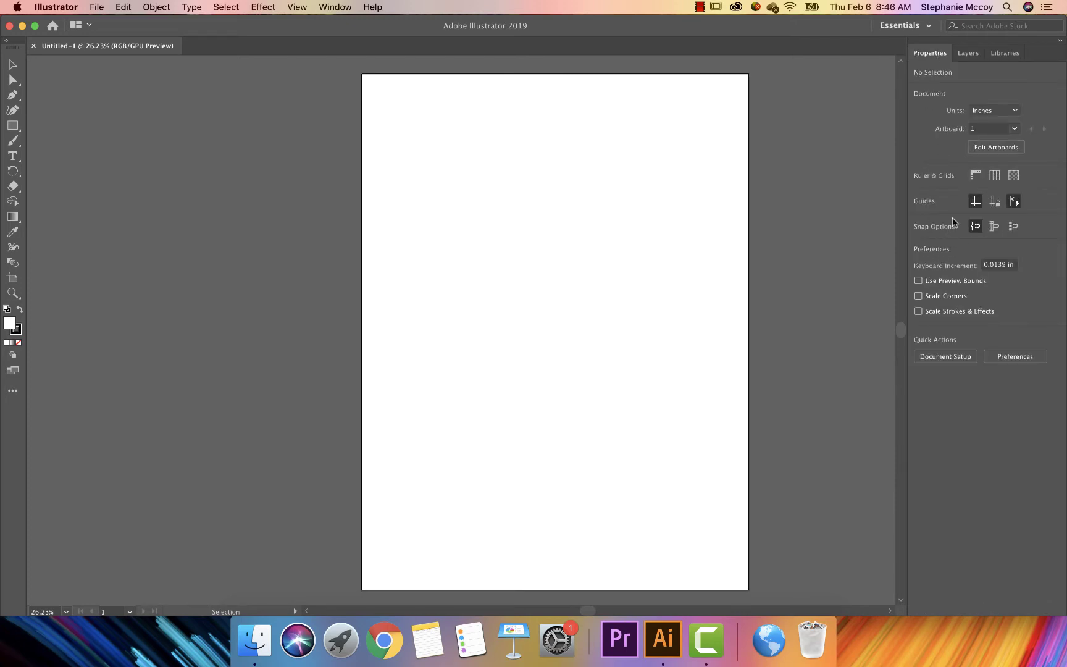
pyautogui.click(1006, 54)
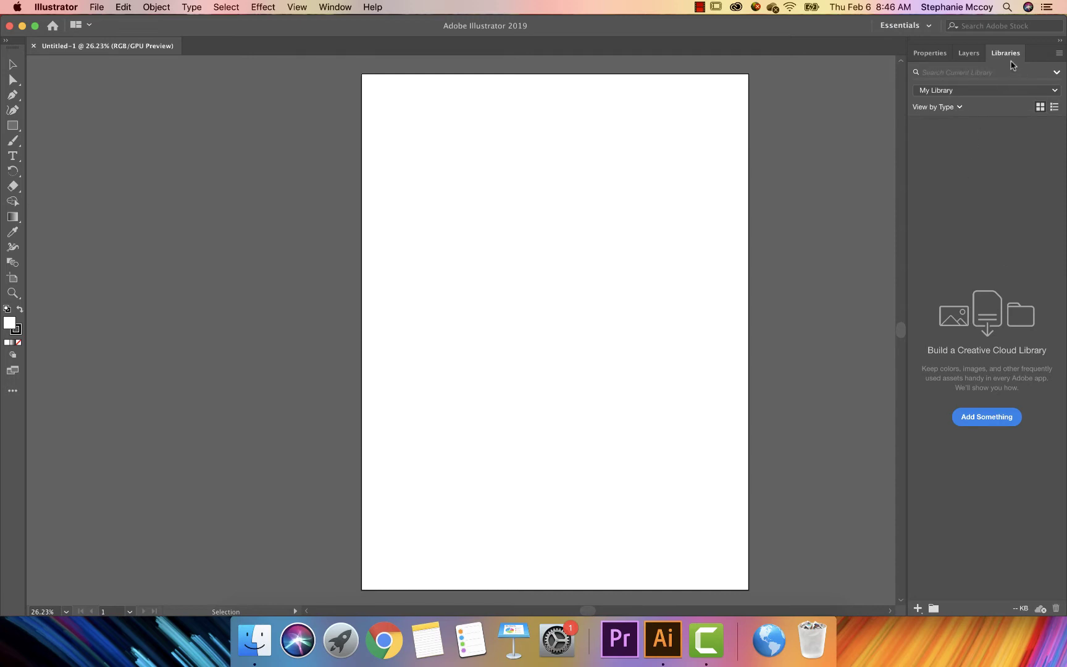
pyautogui.click(970, 54)
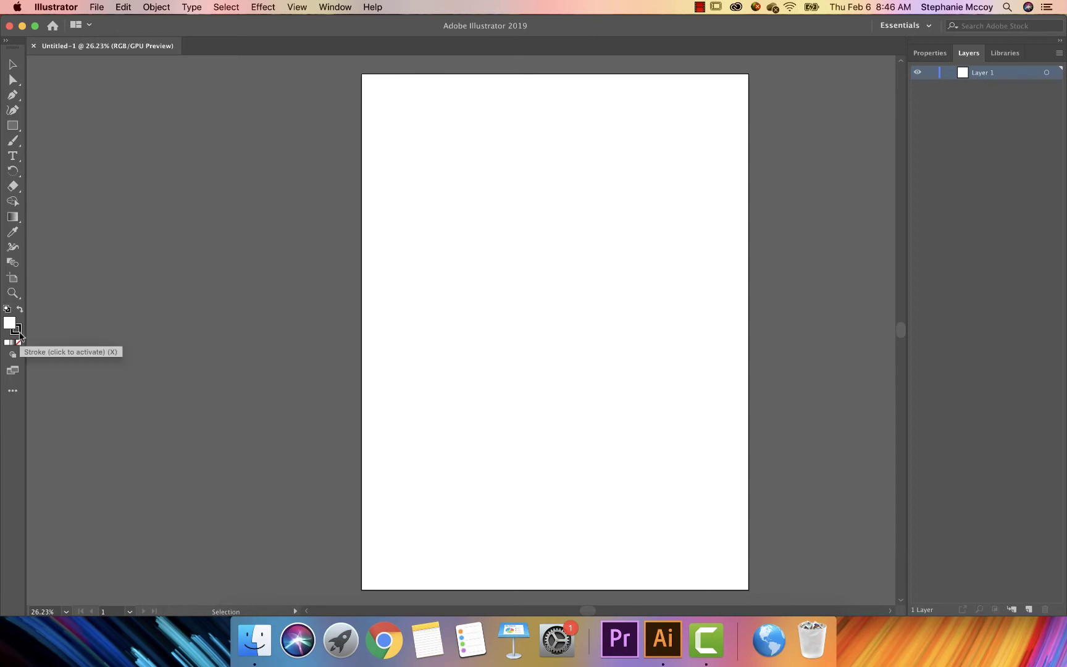
# Step: Set the fill colour to the muted red B54040
pyautogui.click(19, 331)
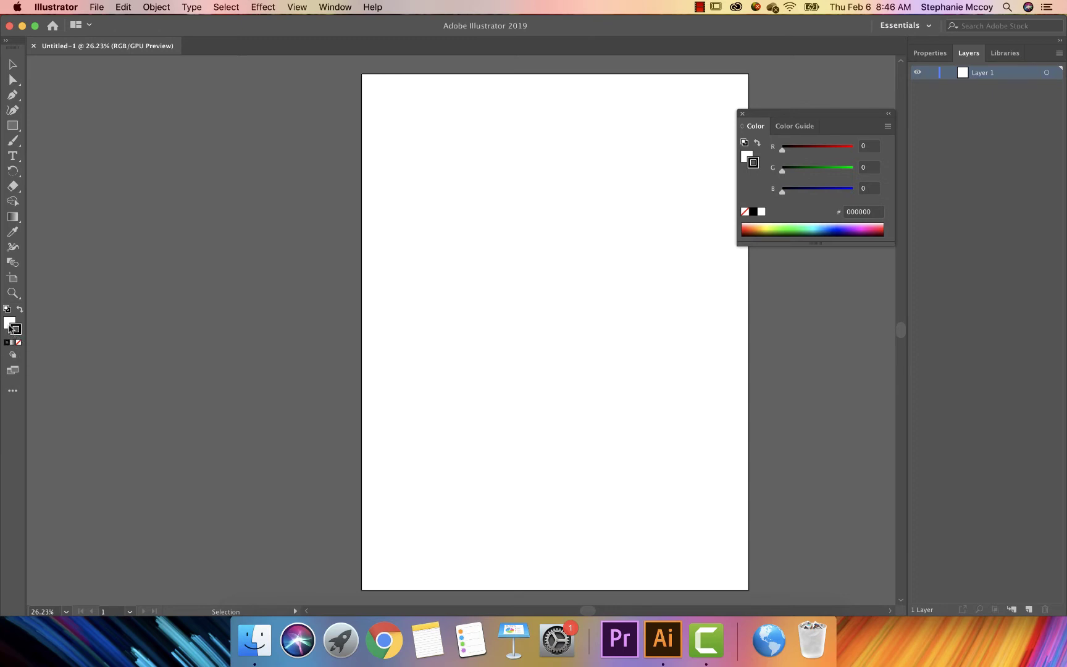
pyautogui.click(8, 324)
pyautogui.doubleClick(8, 324)
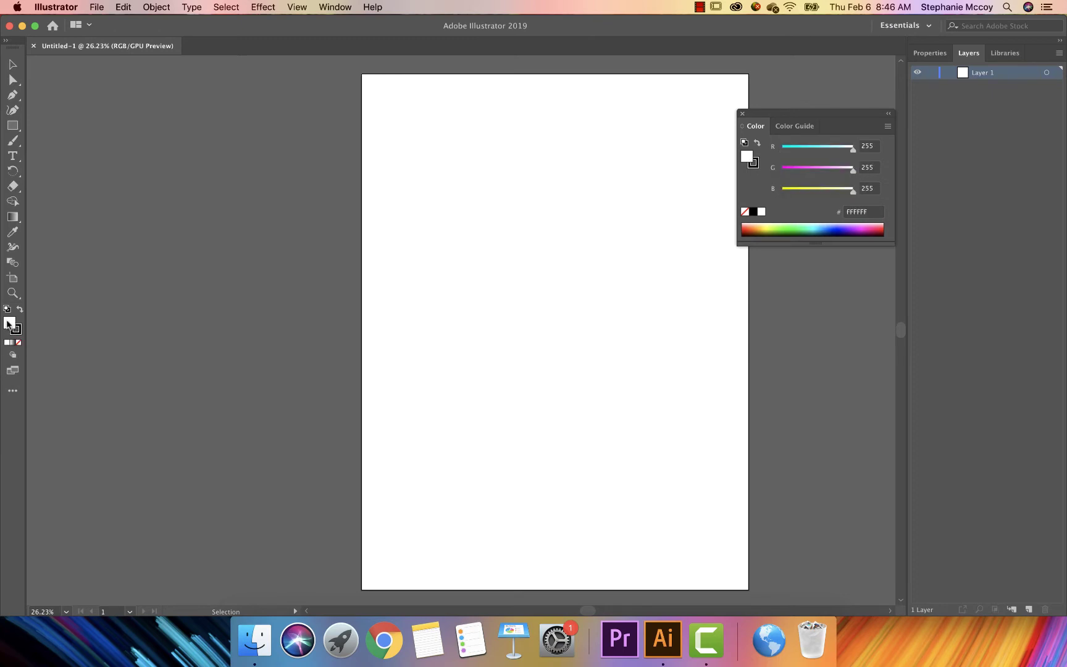
pyautogui.click(470, 298)
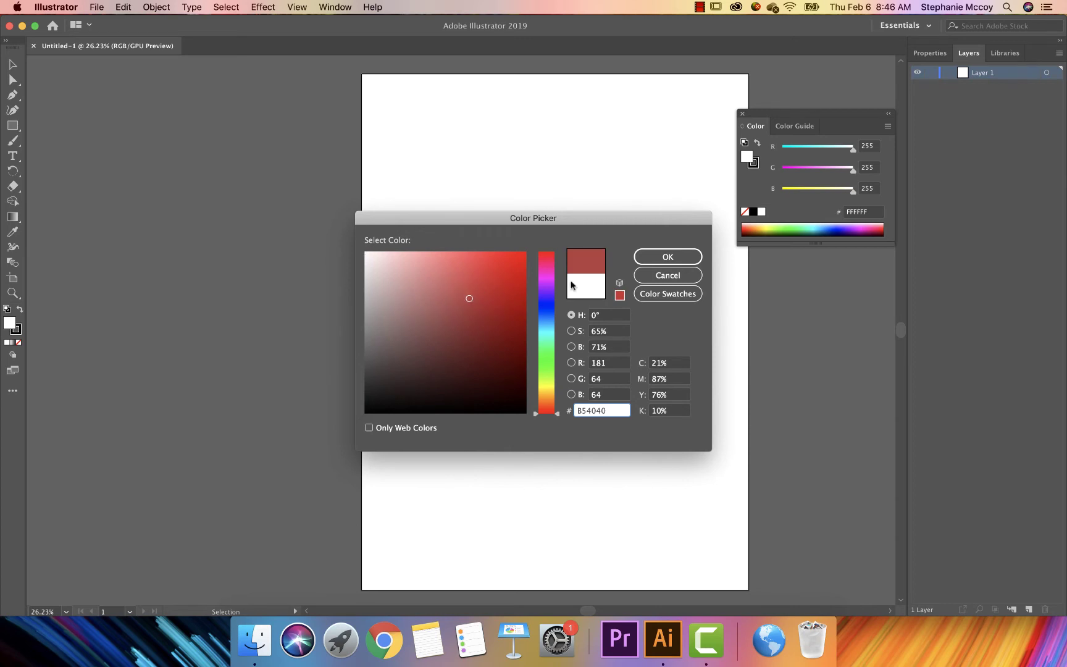
pyautogui.click(645, 257)
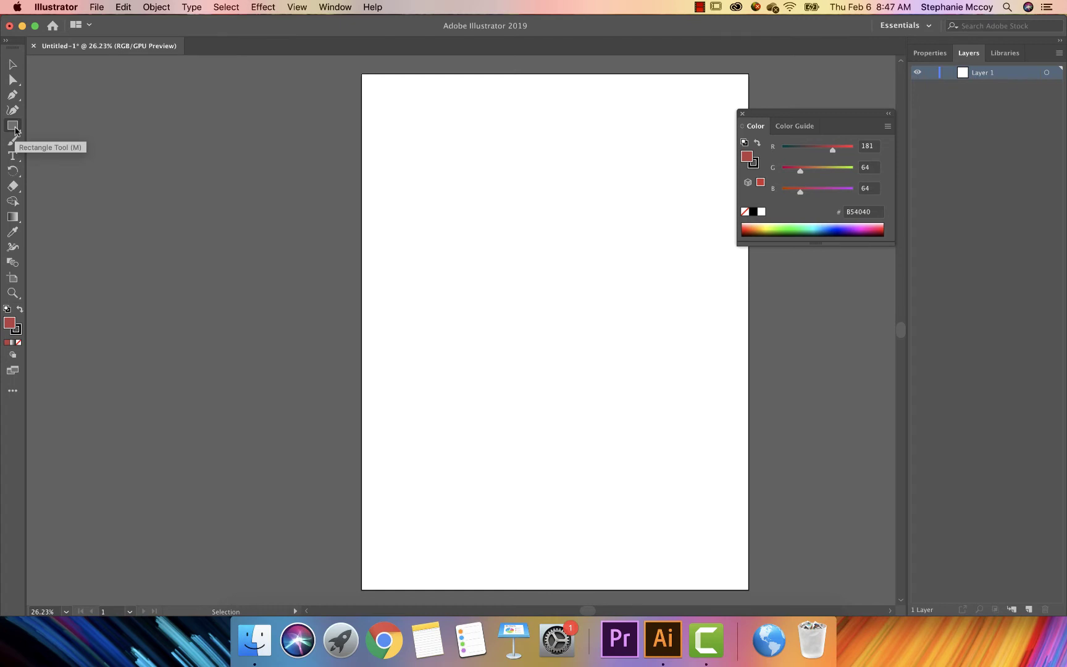
# Step: Draw a rectangle about 6.1 in wide and 9.6 in high in the upper left of the artboard and deselect it
pyautogui.click(13, 126)
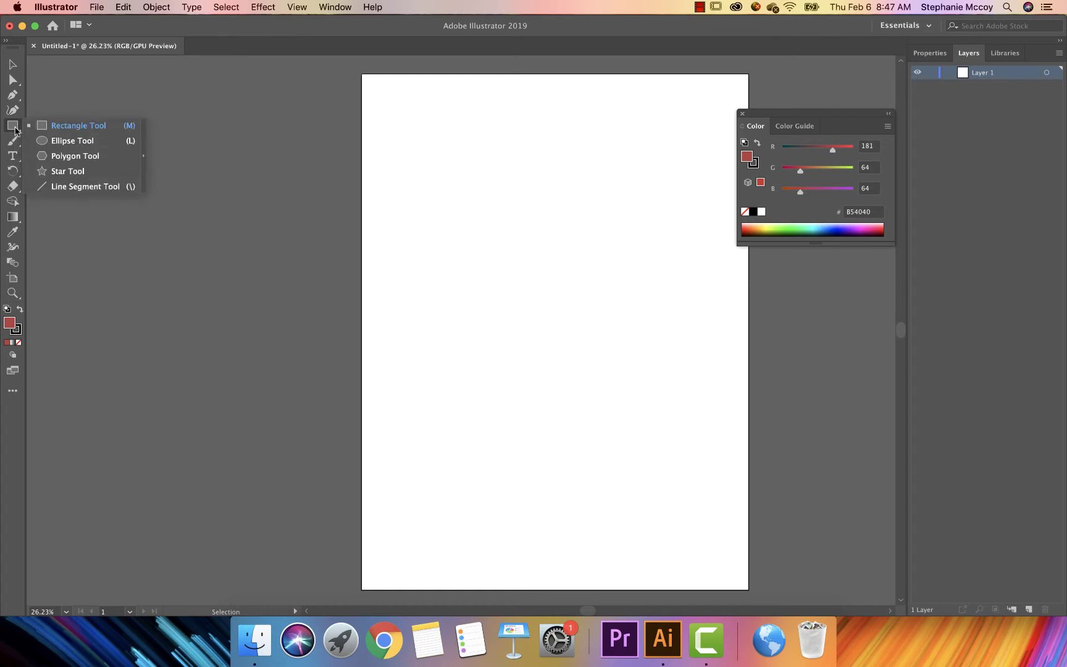
pyautogui.click(67, 126)
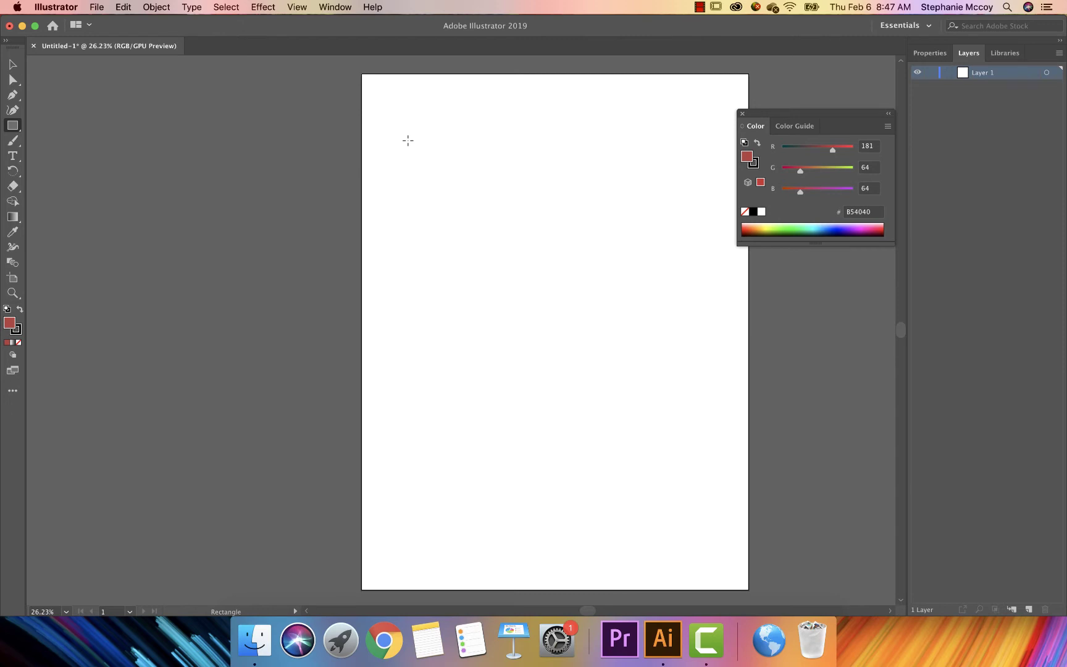
pyautogui.moveTo(408, 141)
pyautogui.mouseDown()
pyautogui.moveTo(448, 221)
pyautogui.moveTo(537, 347)
pyautogui.mouseUp()
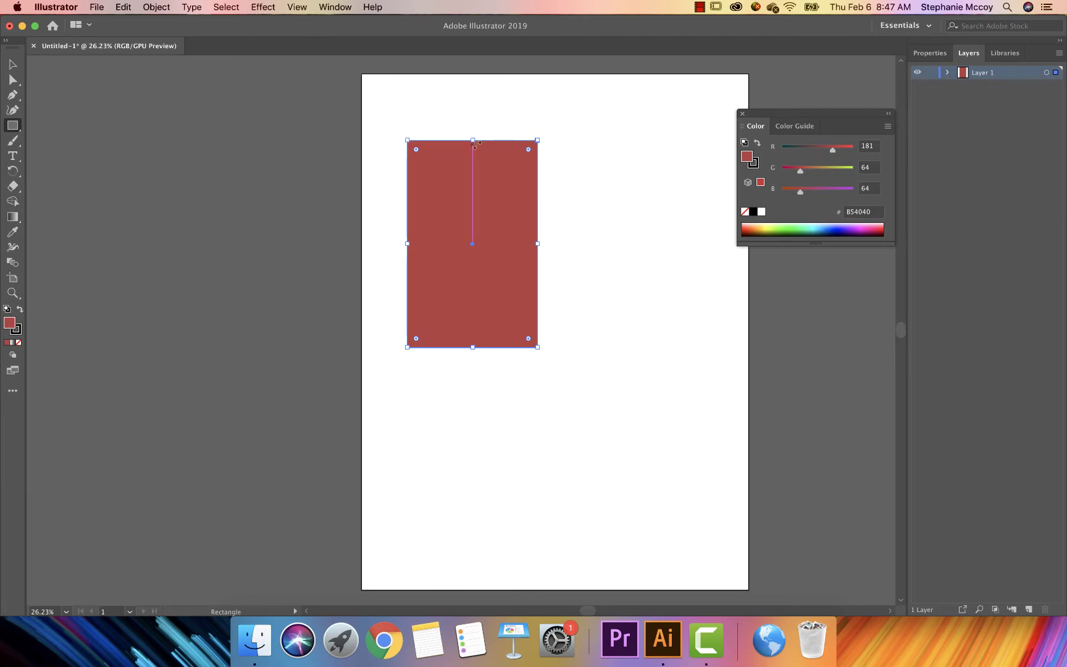
pyautogui.click(13, 64)
pyautogui.click(203, 151)
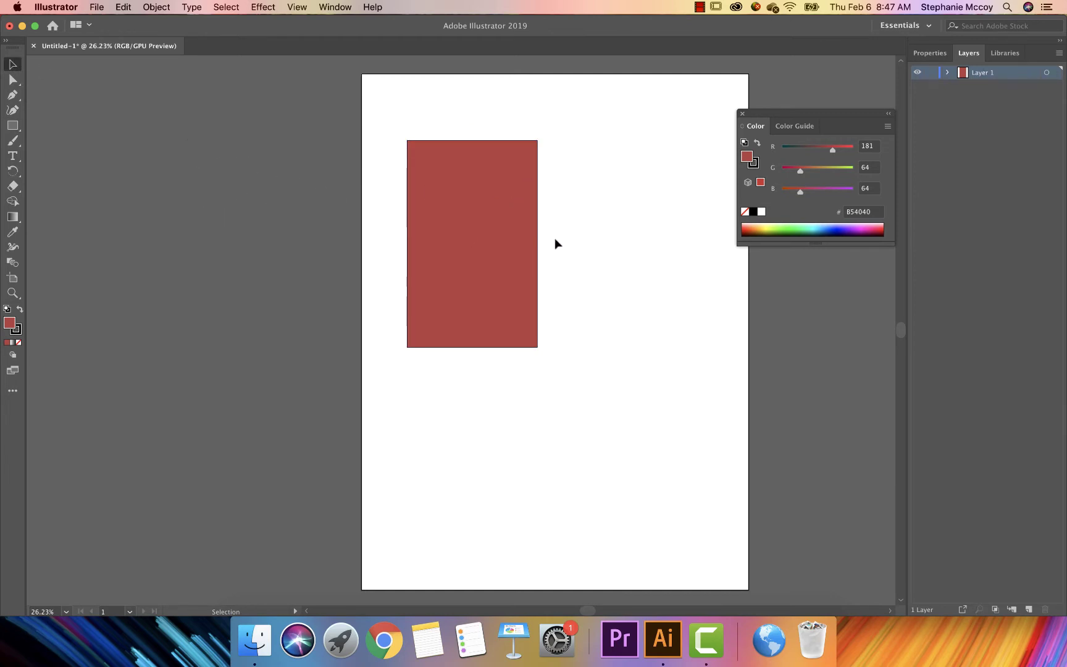
# Step: Increase the red rectangle's stroke weight to 14 pt
pyautogui.click(475, 197)
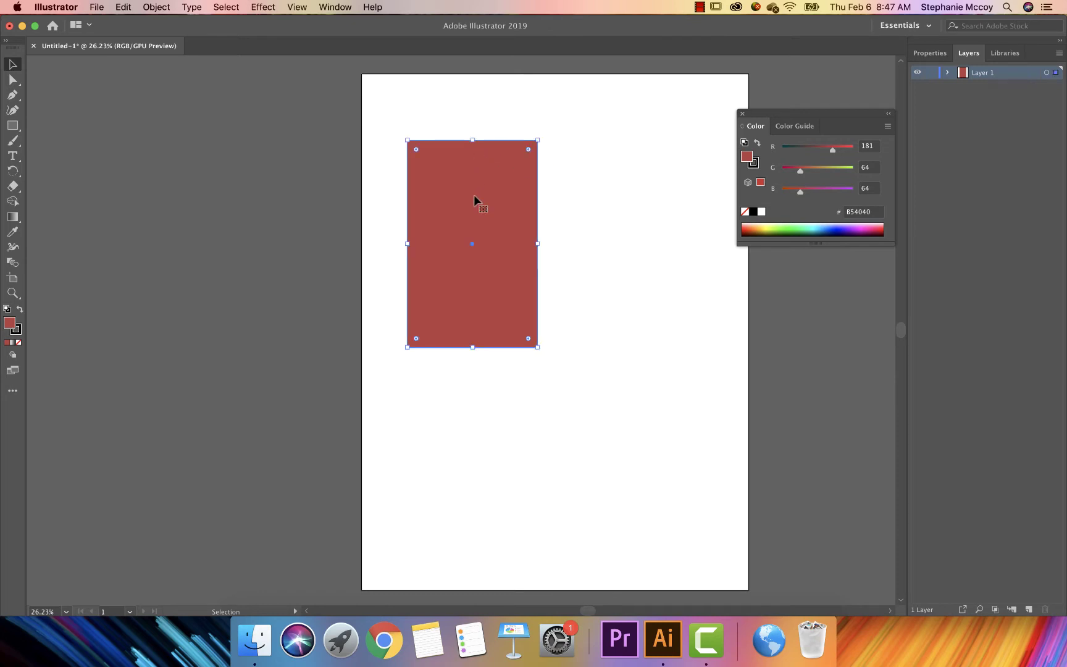
pyautogui.click(930, 57)
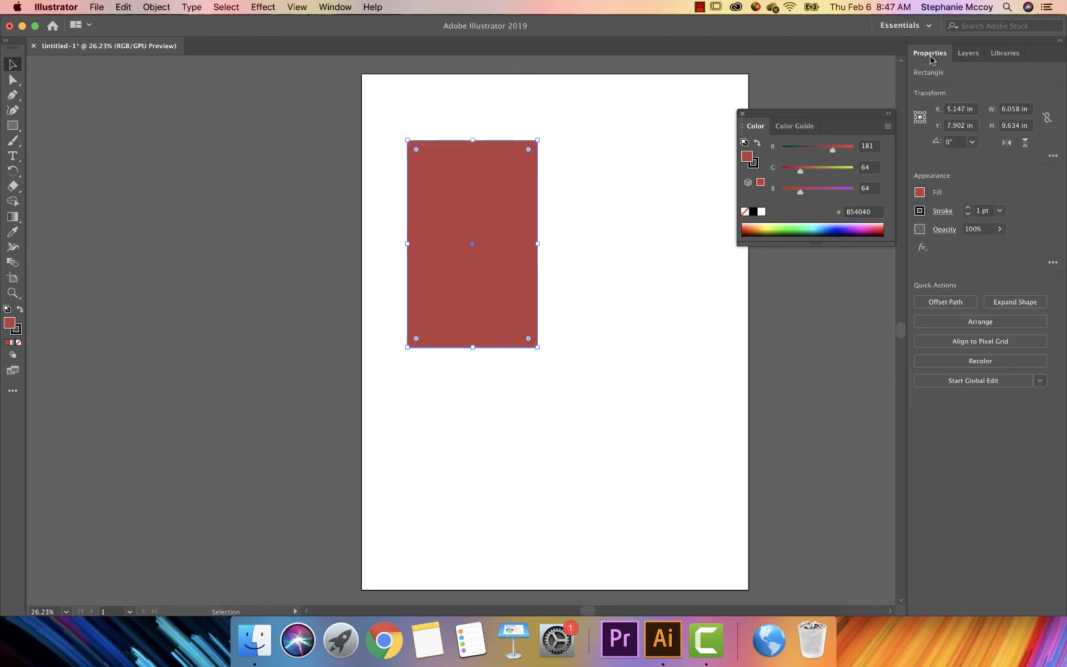
pyautogui.click(969, 209)
pyautogui.click(969, 208)
pyautogui.click(969, 209)
pyautogui.click(968, 209)
pyautogui.click(969, 209)
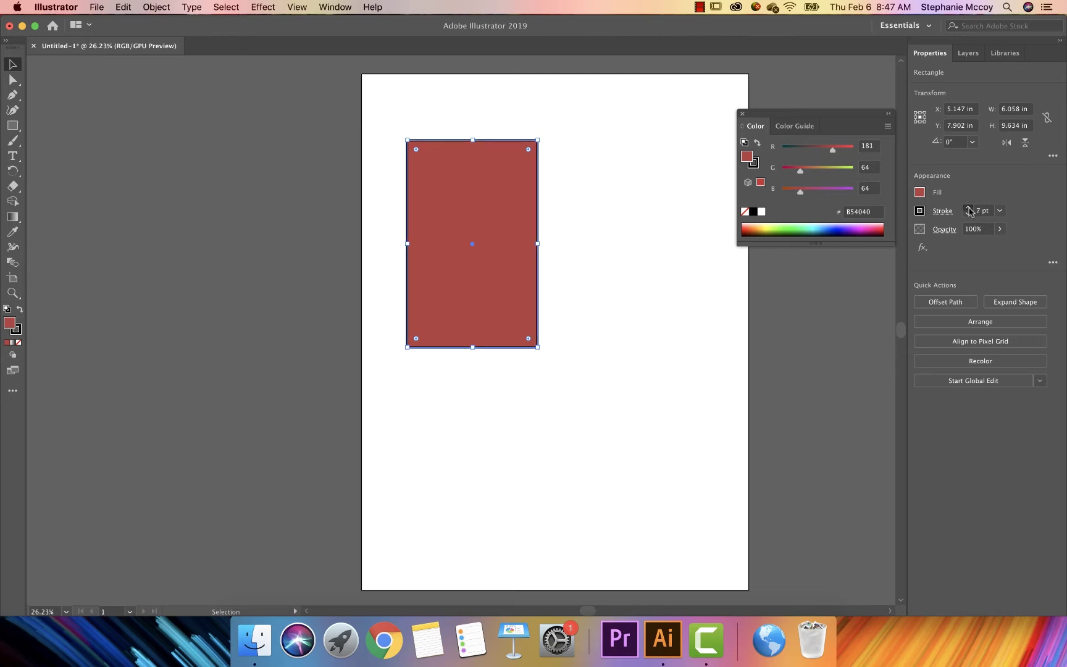
pyautogui.click(969, 208)
pyautogui.click(969, 209)
pyautogui.click(968, 209)
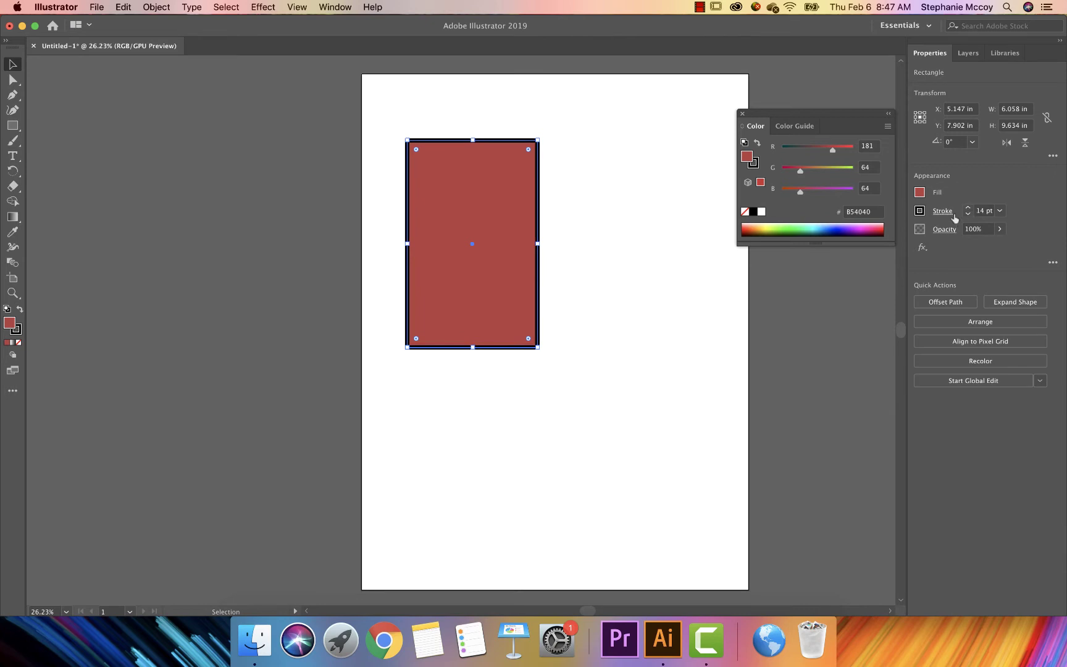
# Step: Try a dashed line on the rectangle's stroke and switch it back off
pyautogui.click(944, 213)
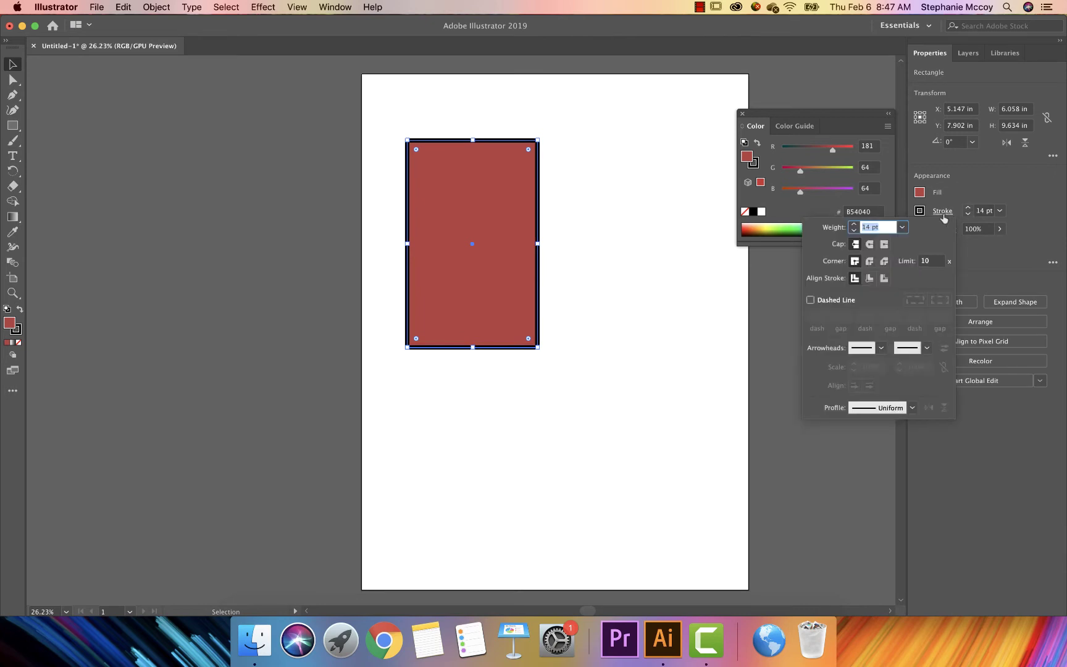
pyautogui.click(810, 301)
pyautogui.click(811, 300)
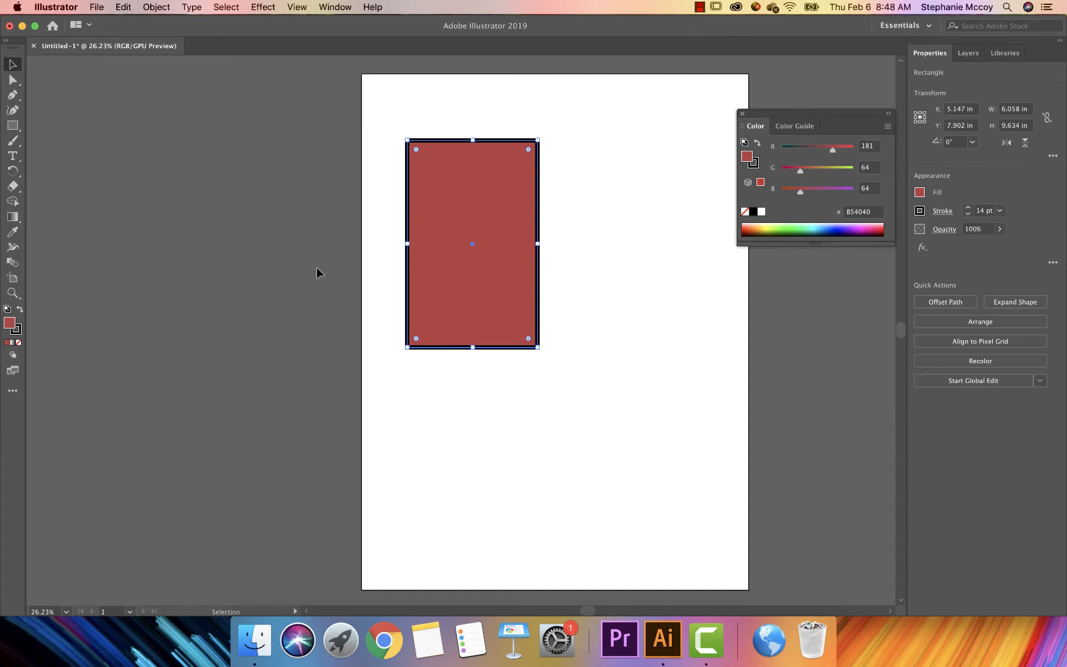
# Step: Lower the rectangle's opacity to 37% and deselect it
pyautogui.click(1000, 229)
pyautogui.click(967, 245)
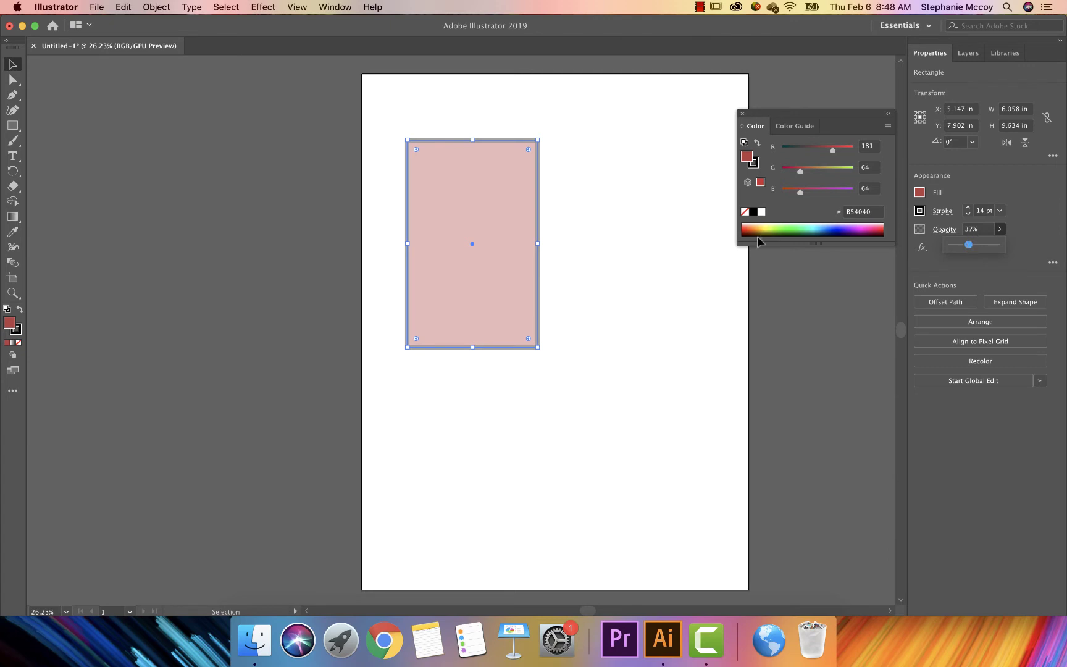
pyautogui.click(663, 229)
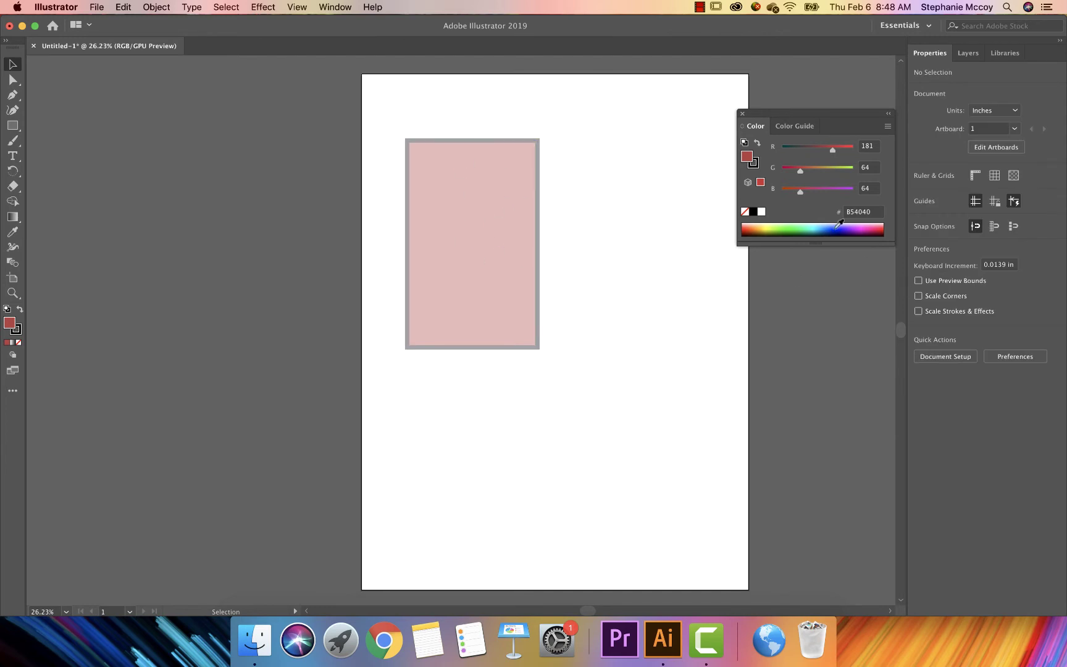
# Step: Set the rectangle's opacity back to 100% and deselect it
pyautogui.click(529, 273)
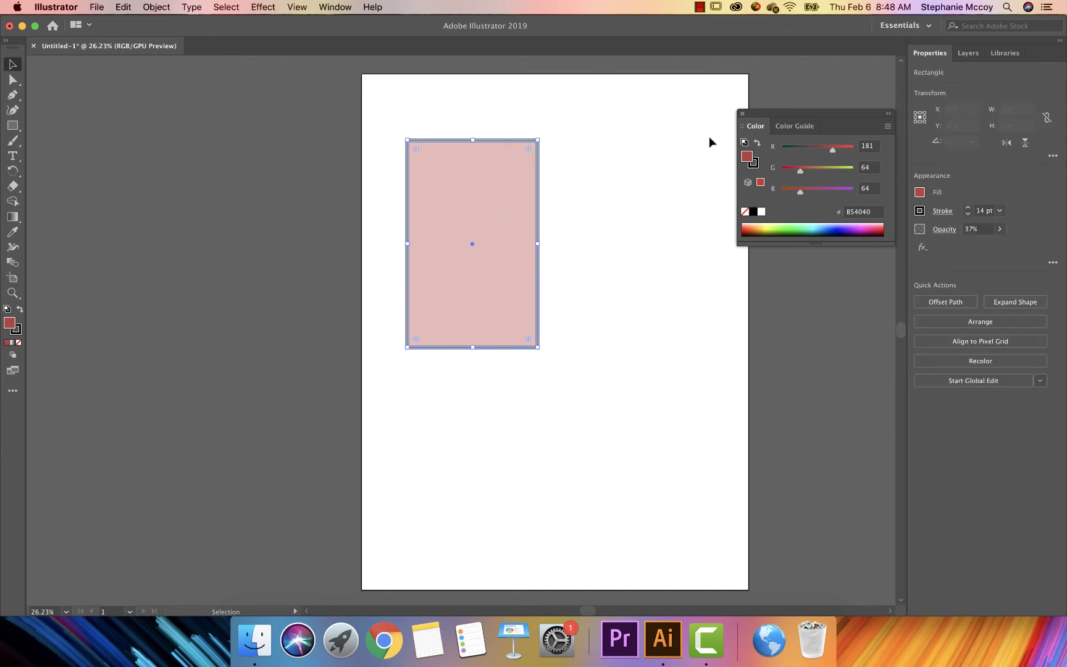
pyautogui.click(1000, 229)
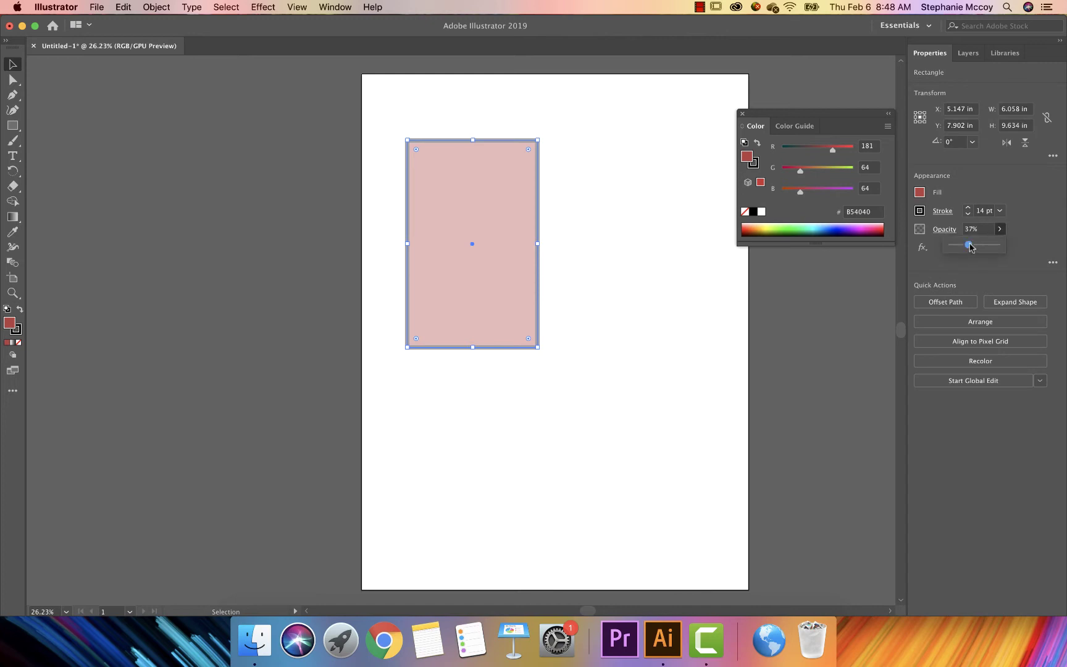
pyautogui.moveTo(968, 245); pyautogui.dragTo(1034, 253)
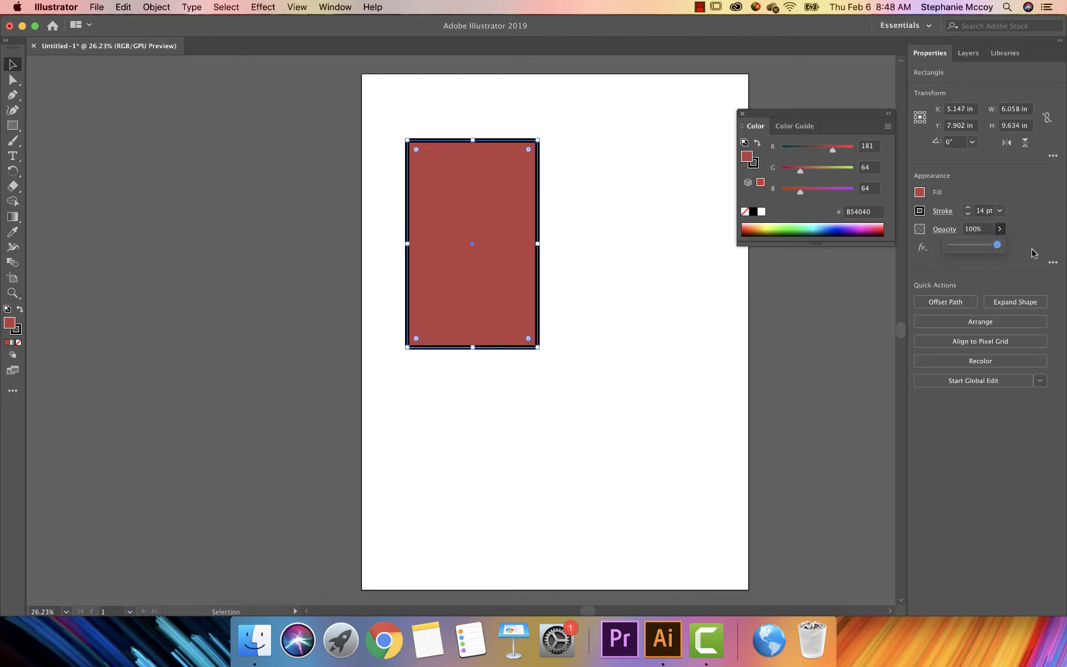
pyautogui.click(639, 258)
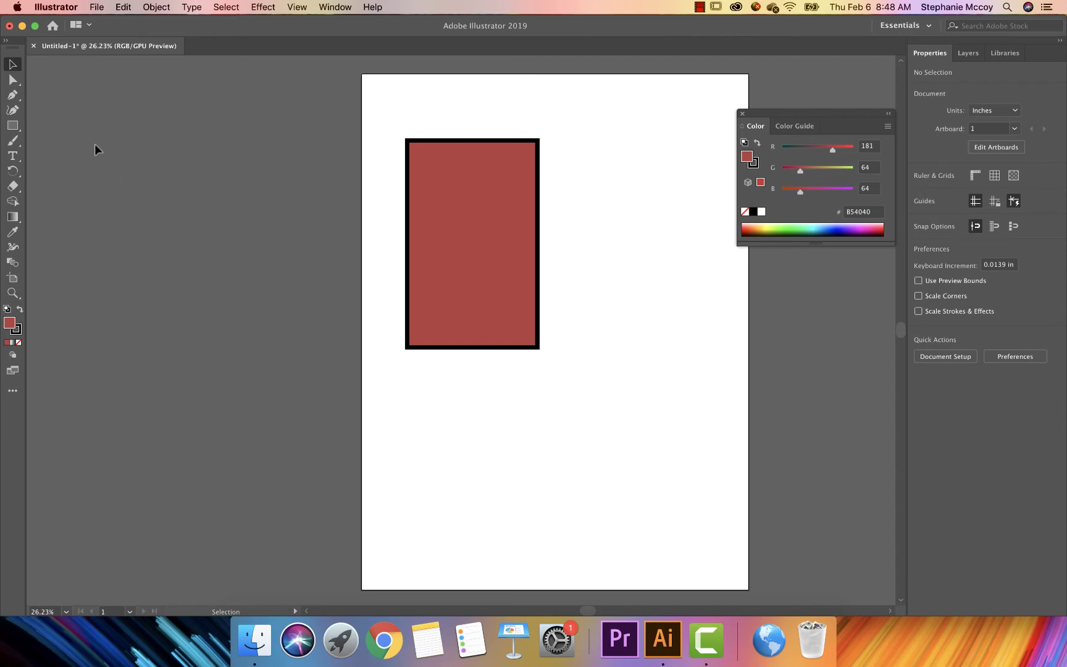
pyautogui.click(472, 206)
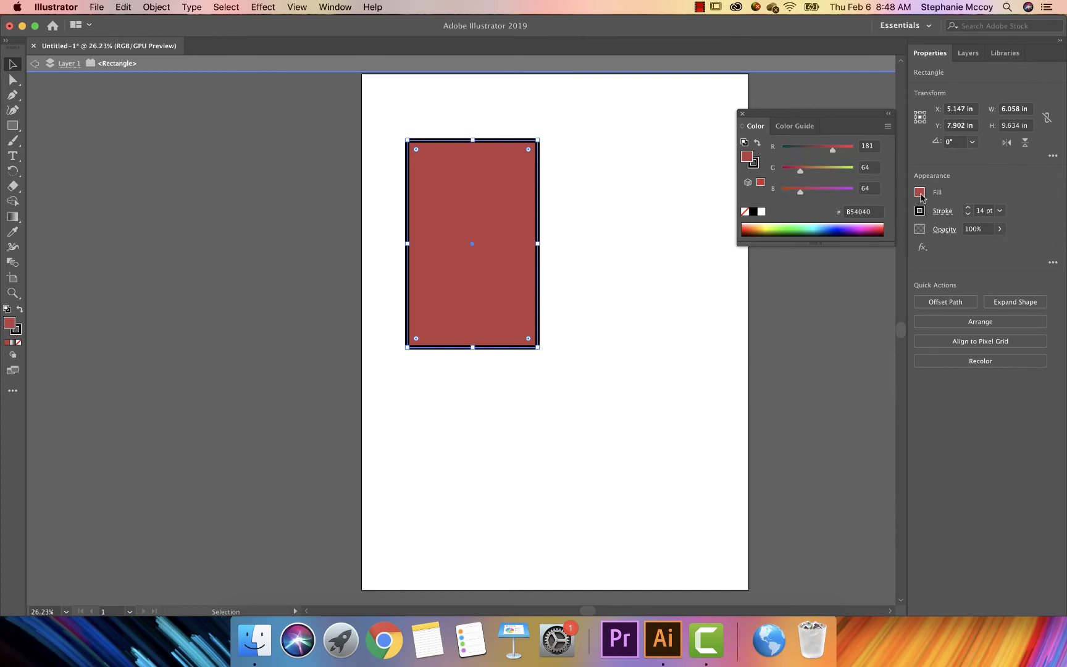
pyautogui.click(197, 145)
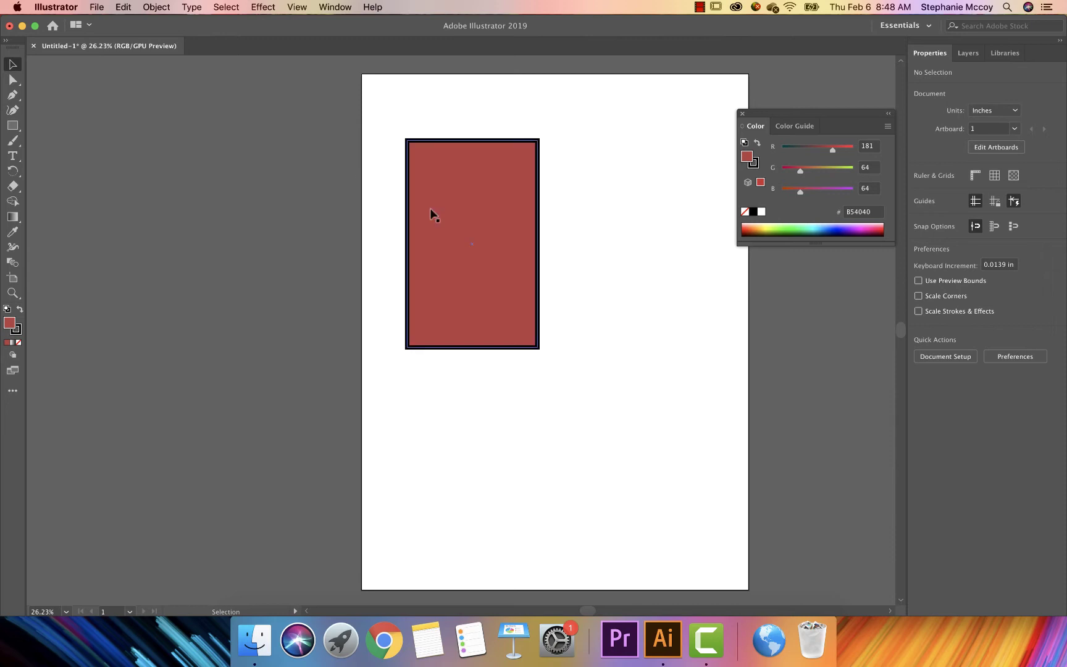
pyautogui.click(454, 228)
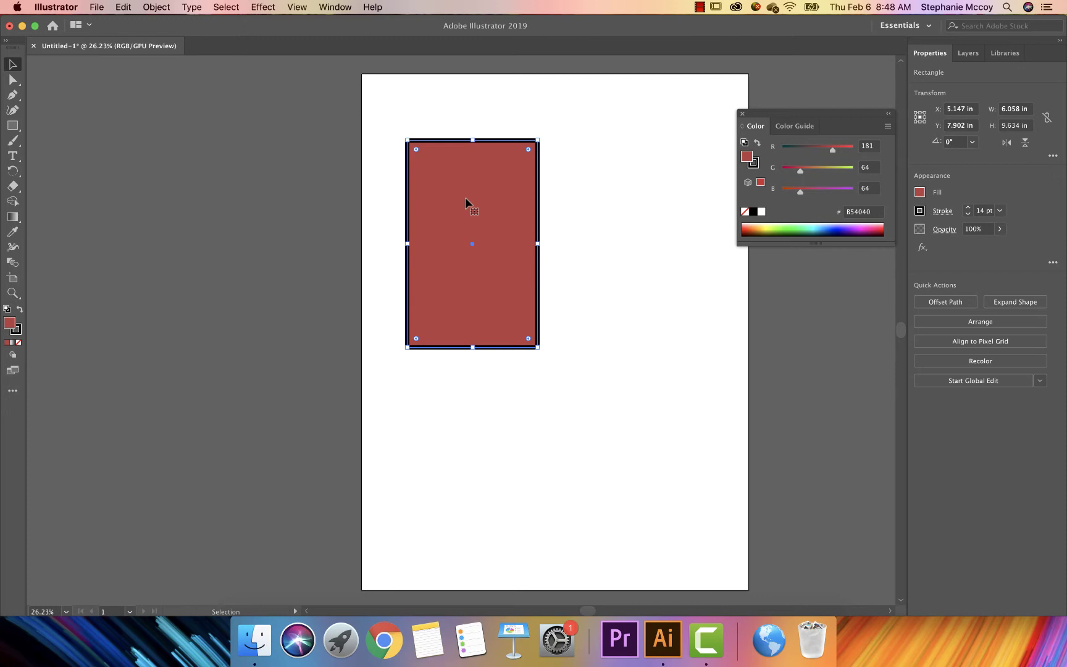
# Step: Draw three more rectangles beside and below the first, the last two about 6.3 by 5.2 in and 6.8 by 3.4 in
pyautogui.click(13, 126)
pyautogui.moveTo(569, 139)
pyautogui.mouseDown()
pyautogui.moveTo(651, 243)
pyautogui.moveTo(667, 246)
pyautogui.mouseUp()
pyautogui.moveTo(582, 287); pyautogui.dragTo(720, 401)
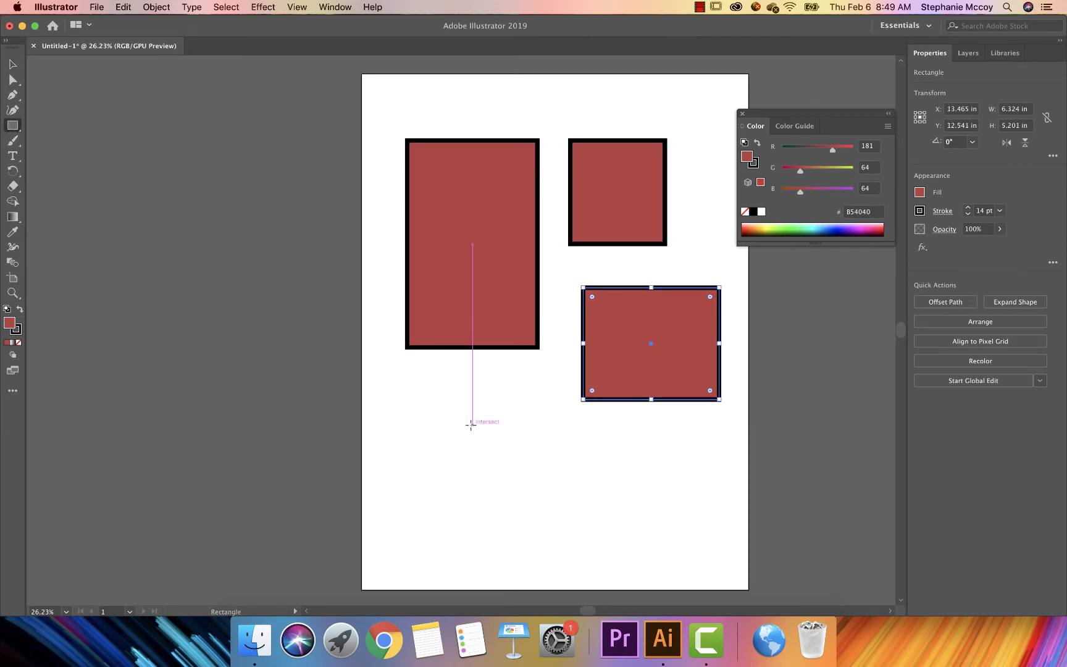
pyautogui.moveTo(472, 424); pyautogui.dragTo(618, 497)
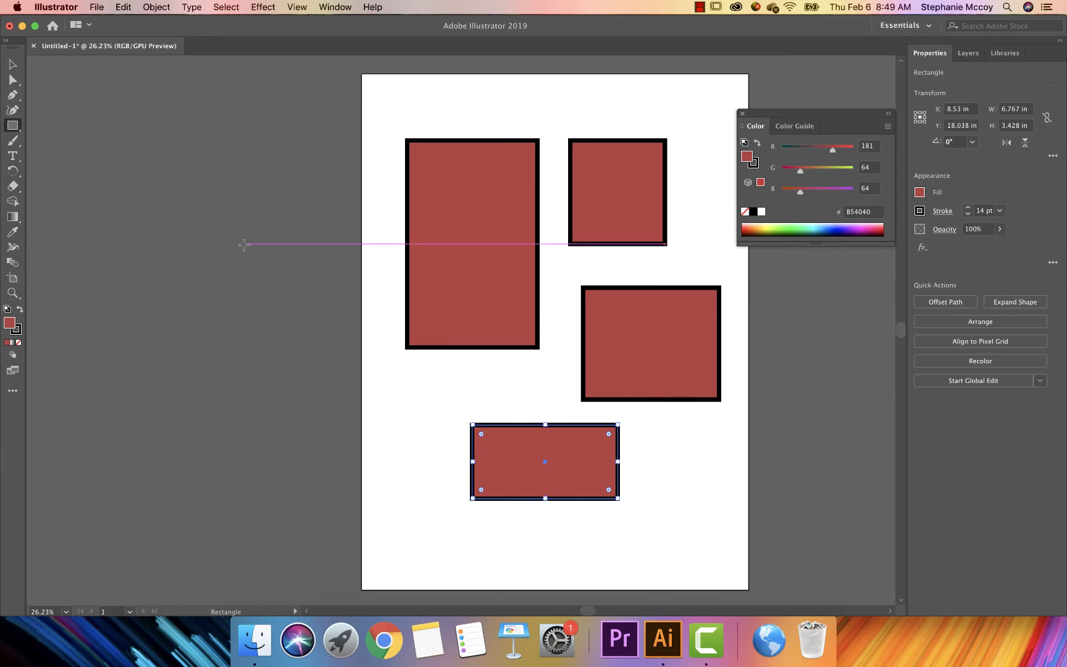
# Step: Group all four rectangles and move the group toward the artboard's upper-left corner
pyautogui.click(13, 66)
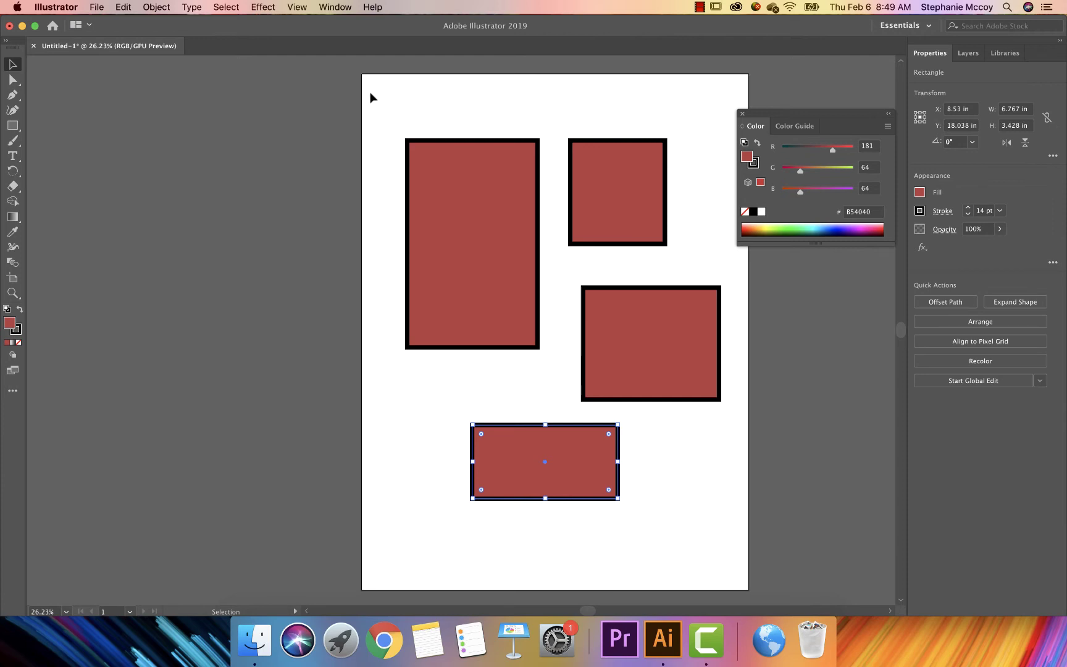
pyautogui.moveTo(374, 96); pyautogui.dragTo(733, 541)
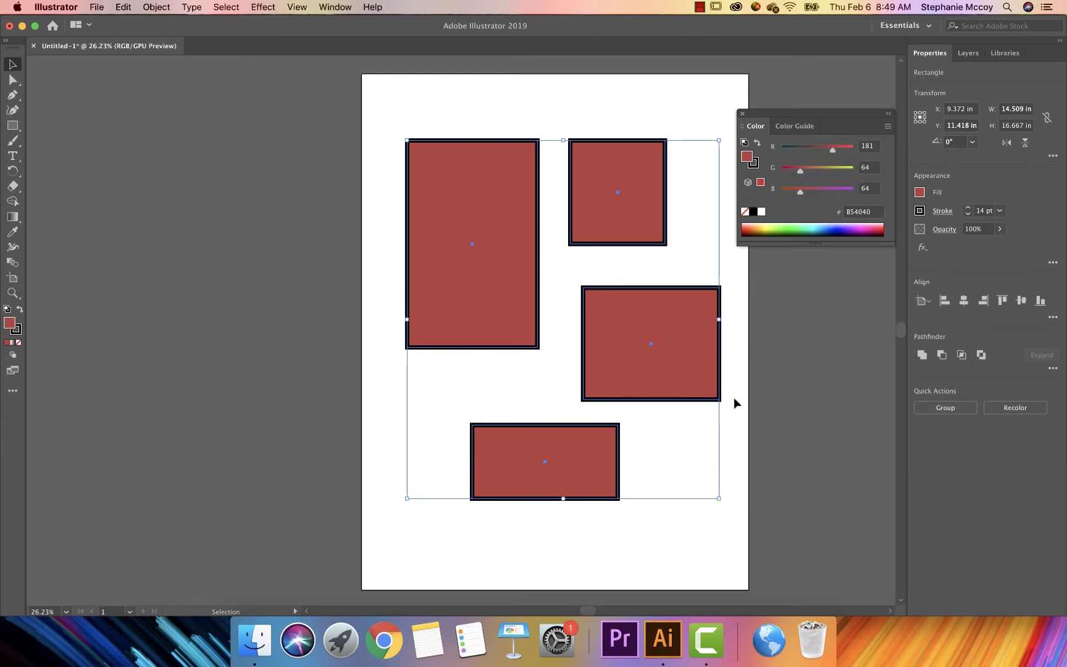
pyautogui.rightClick(494, 261)
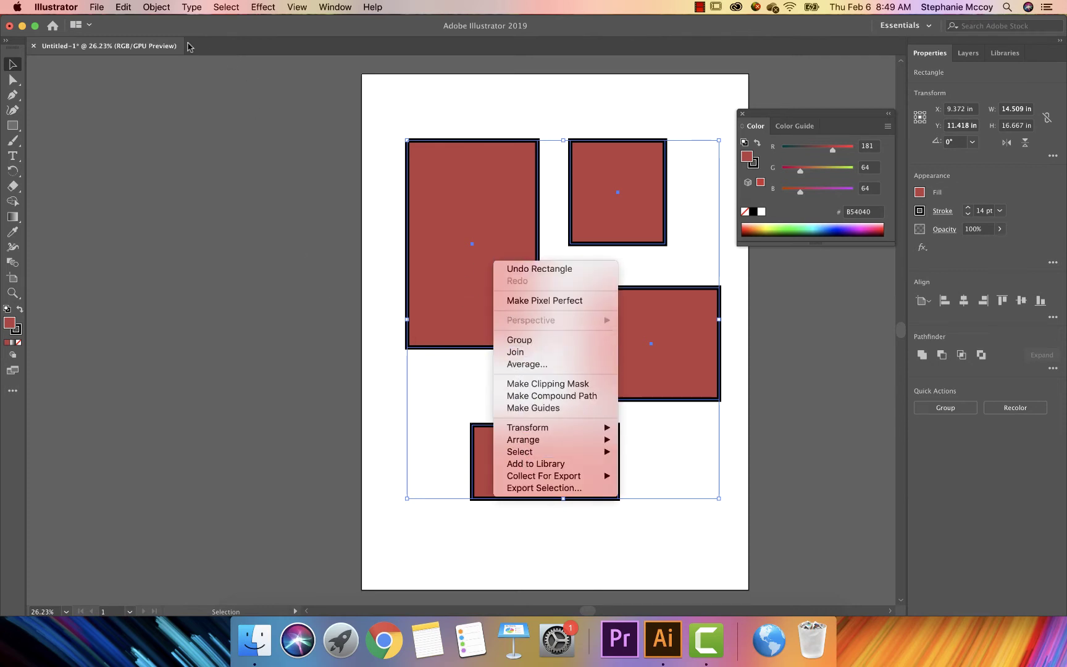
pyautogui.click(157, 7)
pyautogui.click(157, 7)
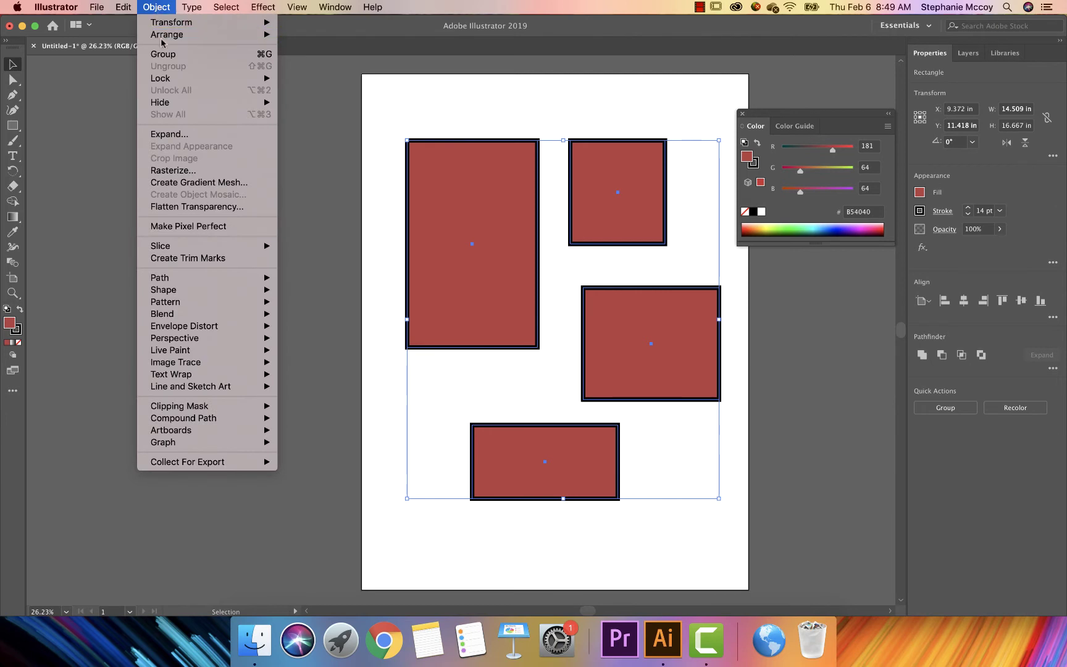
pyautogui.click(263, 56)
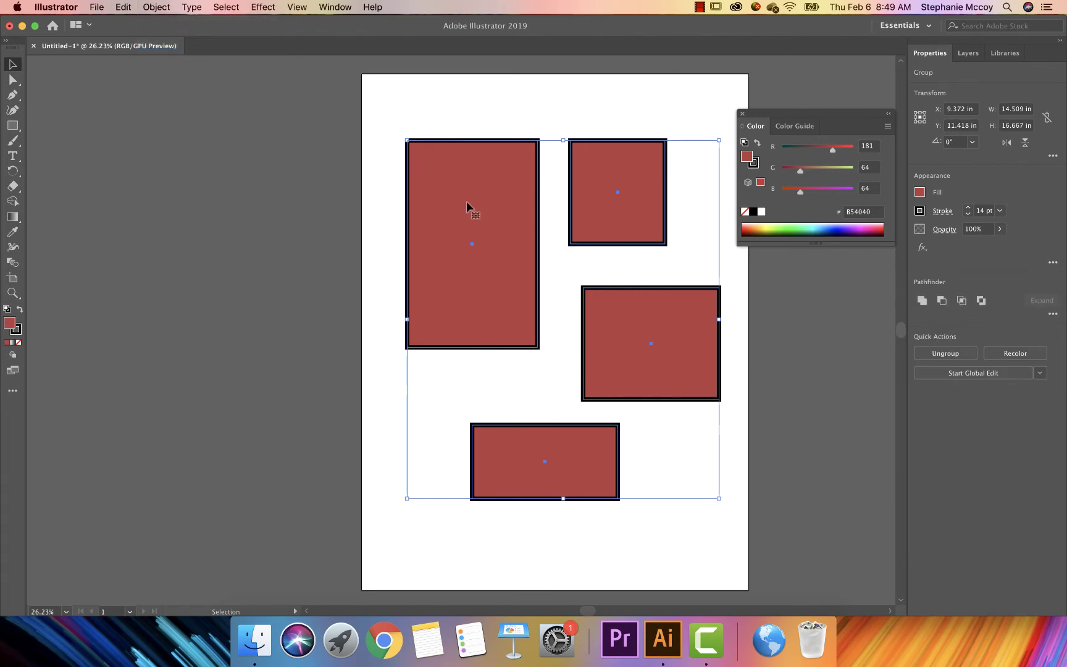
pyautogui.moveTo(466, 201)
pyautogui.mouseDown()
pyautogui.moveTo(415, 168)
pyautogui.moveTo(522, 212)
pyautogui.moveTo(447, 189)
pyautogui.moveTo(476, 160)
pyautogui.moveTo(453, 213)
pyautogui.mouseUp()
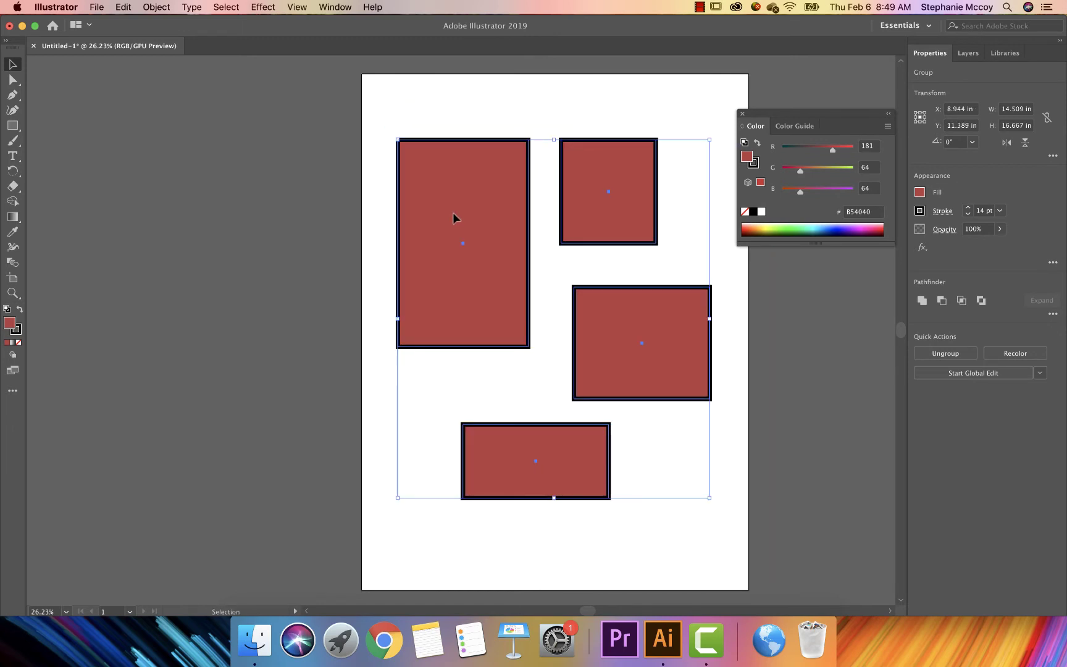
pyautogui.moveTo(453, 215); pyautogui.dragTo(435, 171)
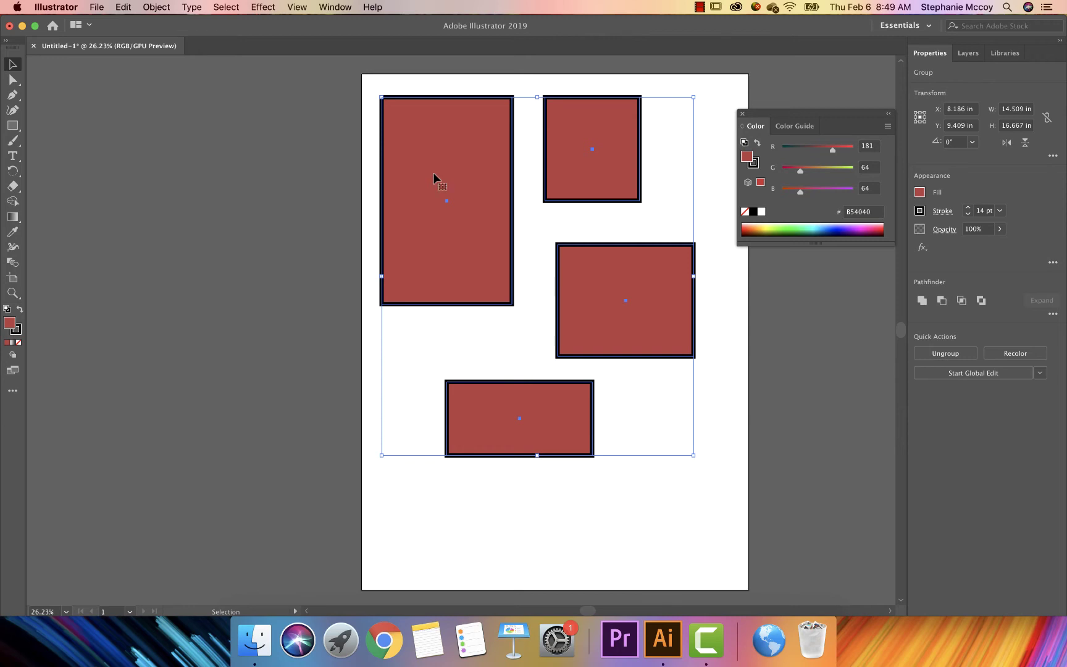
# Step: Isolate the tall rectangle inside the group and set its fill to the dark red 6D2929
pyautogui.doubleClick(433, 172)
pyautogui.click(449, 186)
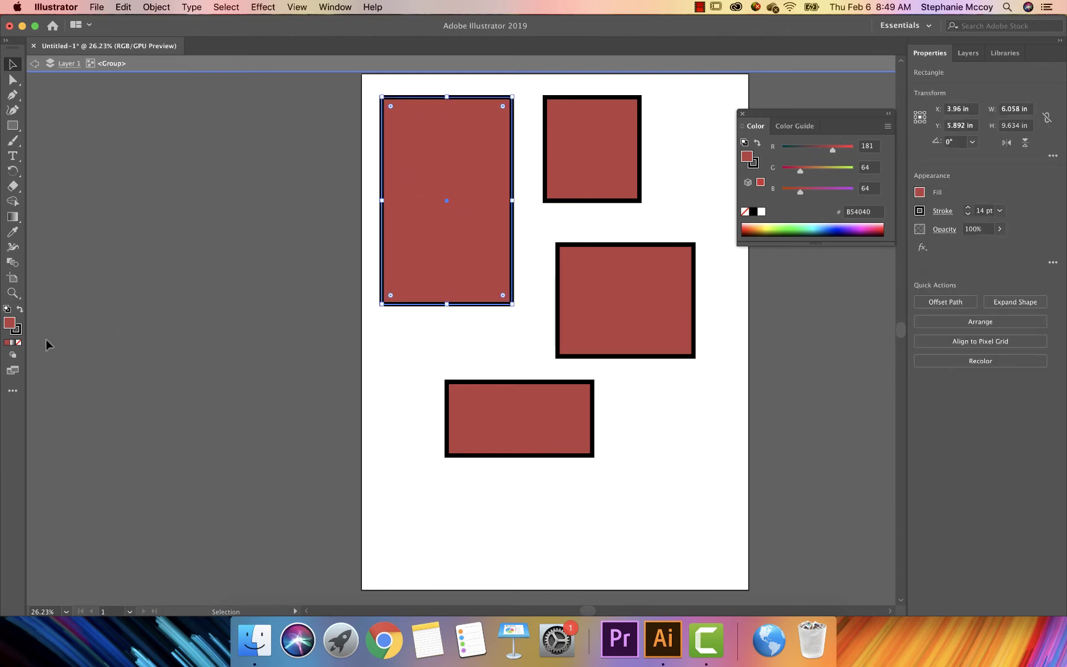
pyautogui.doubleClick(9, 323)
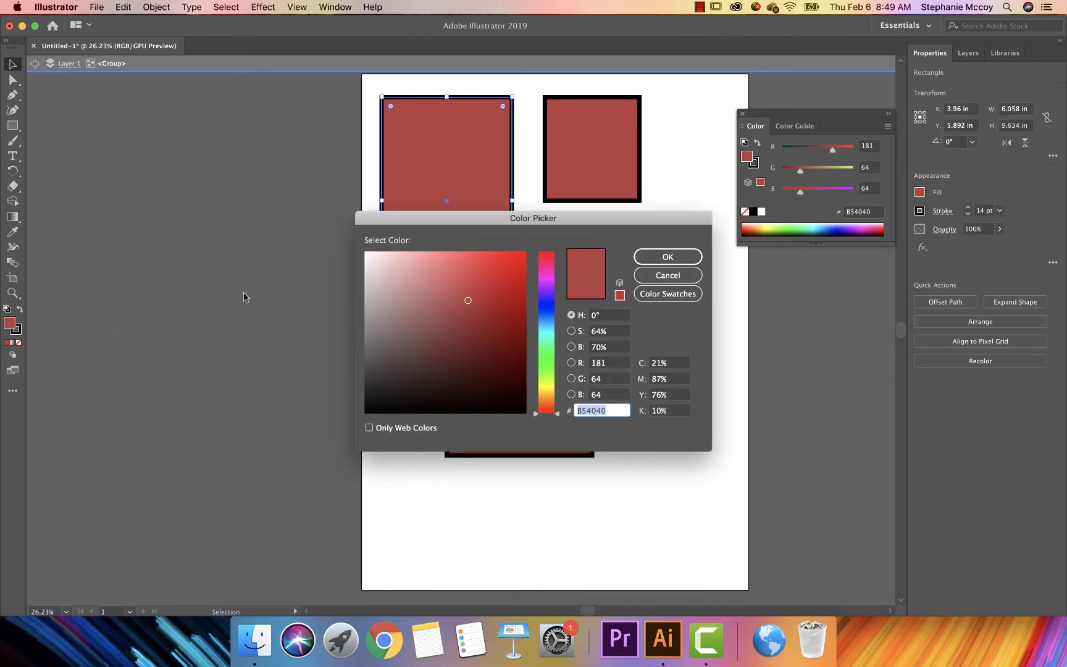
pyautogui.click(465, 344)
pyautogui.click(656, 260)
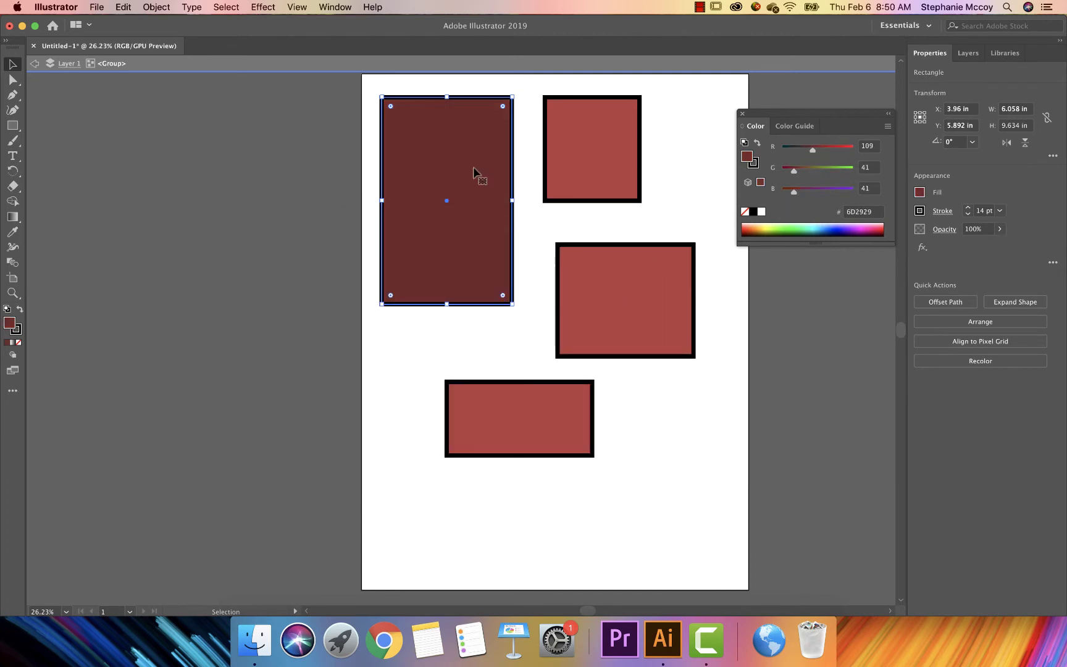
# Step: Shrink the dark red rectangle to about 4.7 by 7.7 in and shift it slightly to the right
pyautogui.moveTo(382, 98); pyautogui.dragTo(410, 141)
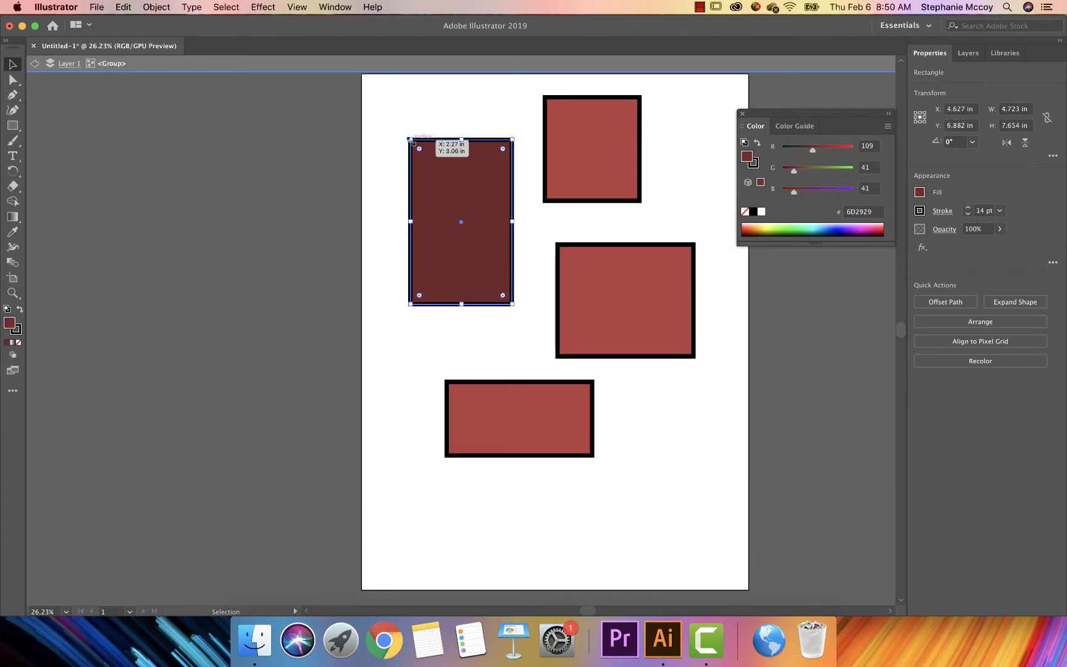
pyautogui.press('Escape')
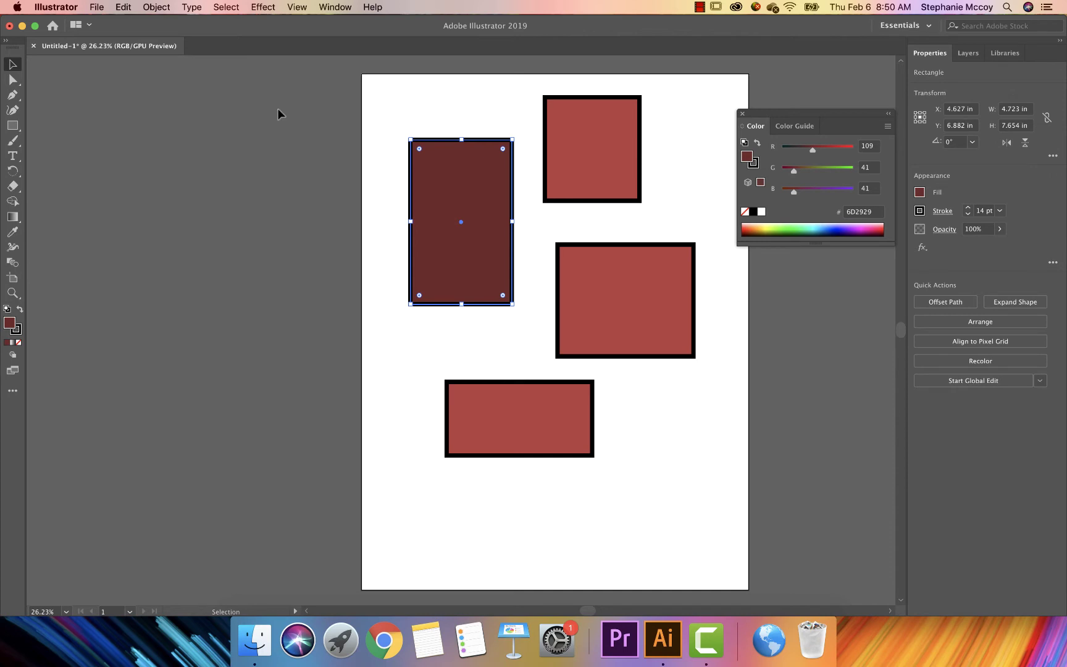
pyautogui.moveTo(460, 168)
pyautogui.mouseDown()
pyautogui.moveTo(326, 167)
pyautogui.moveTo(457, 176)
pyautogui.mouseUp()
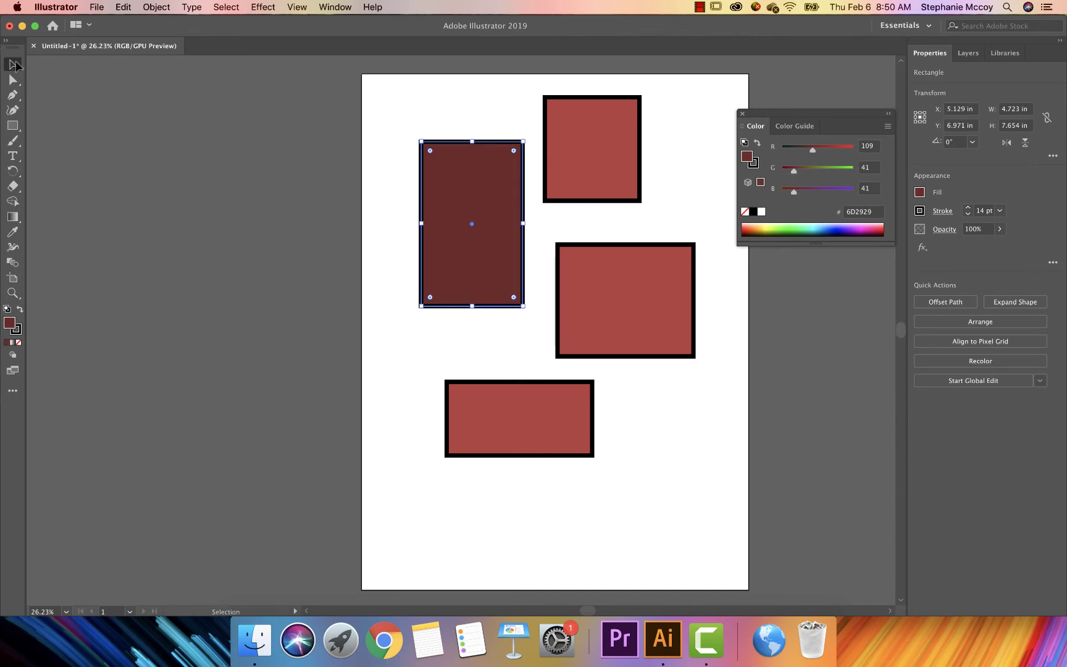
# Step: Move the whole group of rectangles slightly down the artboard and deselect it
pyautogui.click(417, 179)
pyautogui.moveTo(453, 192)
pyautogui.mouseDown()
pyautogui.moveTo(312, 201)
pyautogui.moveTo(467, 202)
pyautogui.moveTo(429, 200)
pyautogui.moveTo(452, 212)
pyautogui.mouseUp()
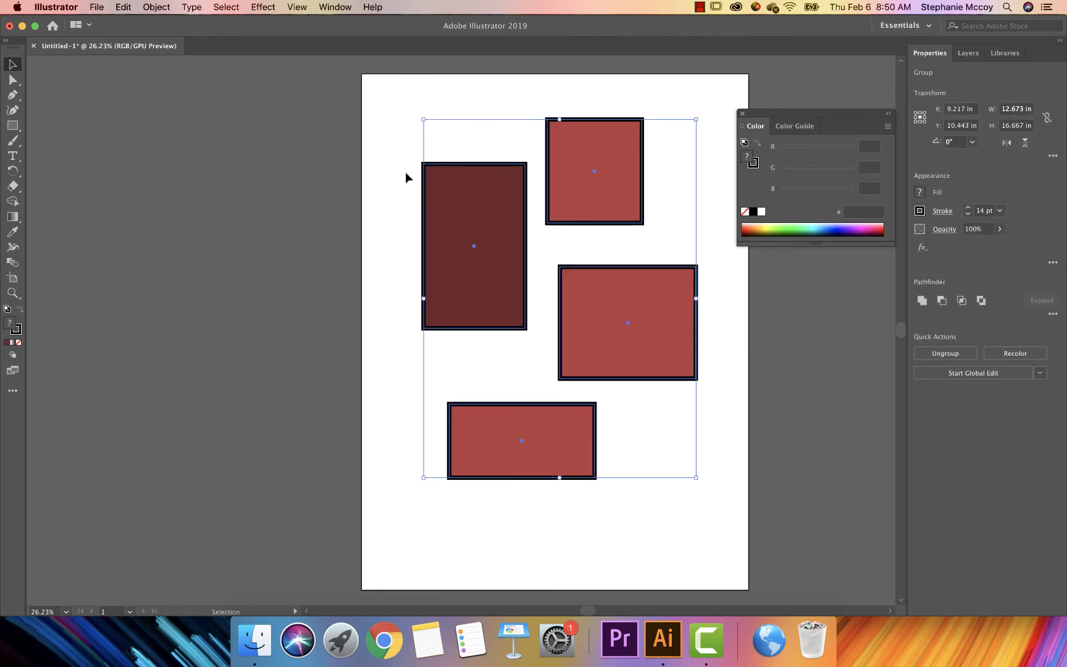
pyautogui.click(394, 156)
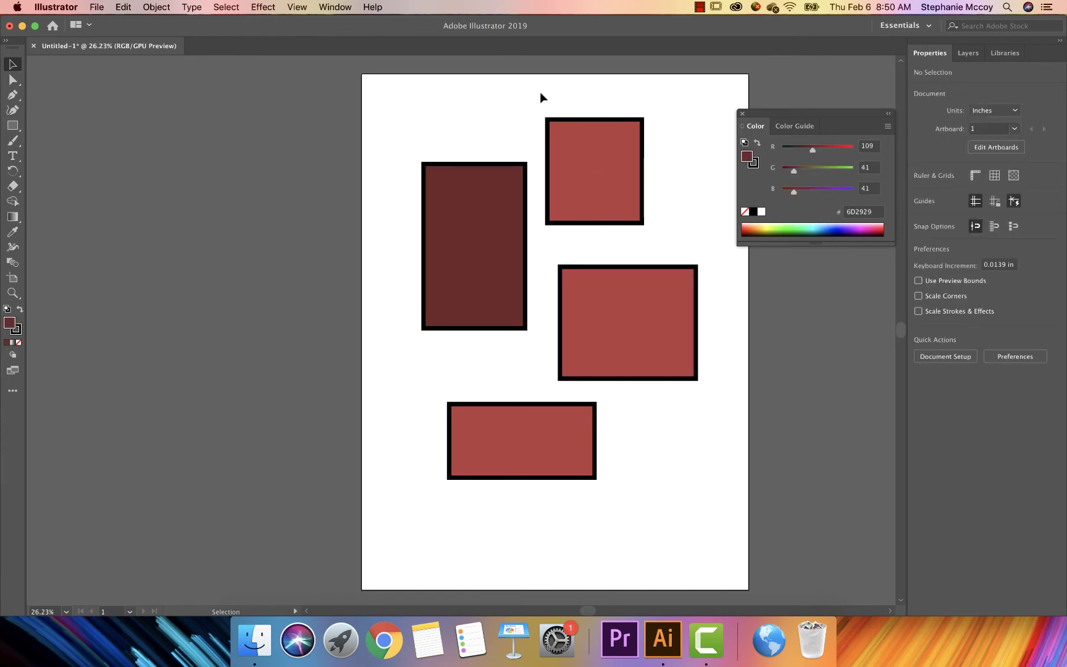
# Step: Ungroup the rectangles and delete the three lighter red ones, keeping only the dark red rectangle
pyautogui.click(613, 184)
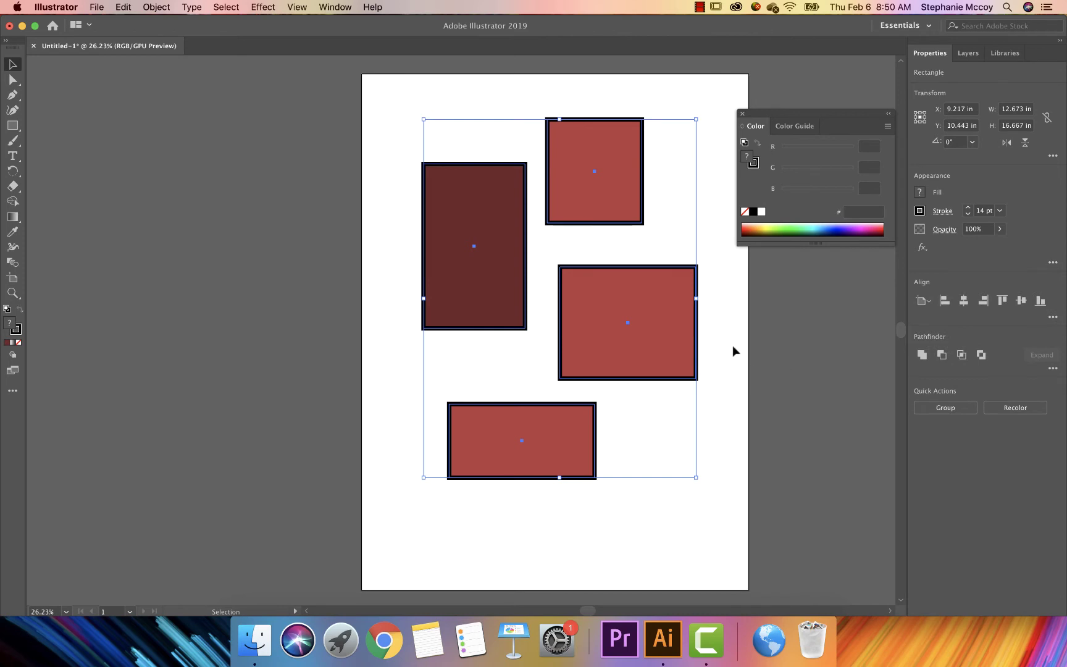
pyautogui.click(734, 346)
pyautogui.click(625, 157)
pyautogui.press('Delete')
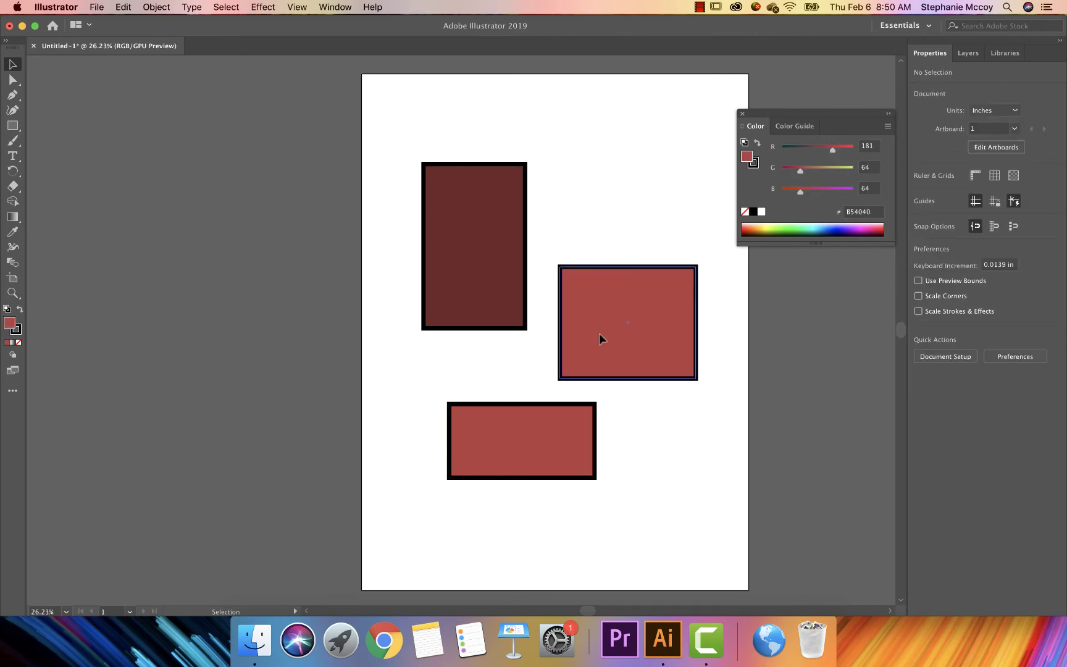
pyautogui.click(578, 378)
pyautogui.press('Delete')
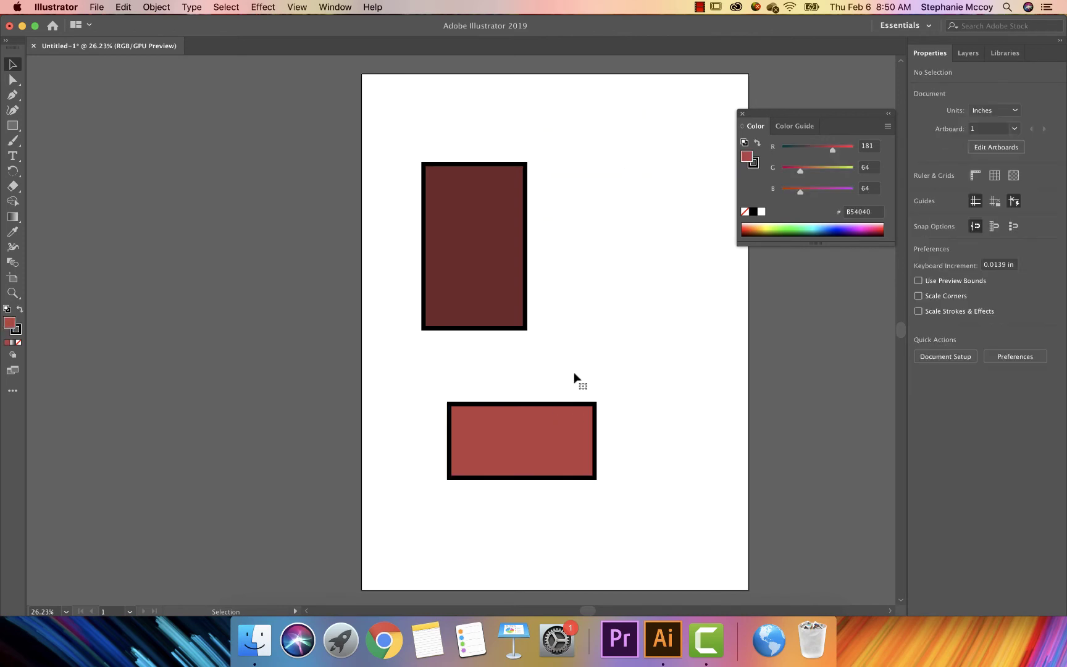
pyautogui.click(550, 432)
pyautogui.press('Delete')
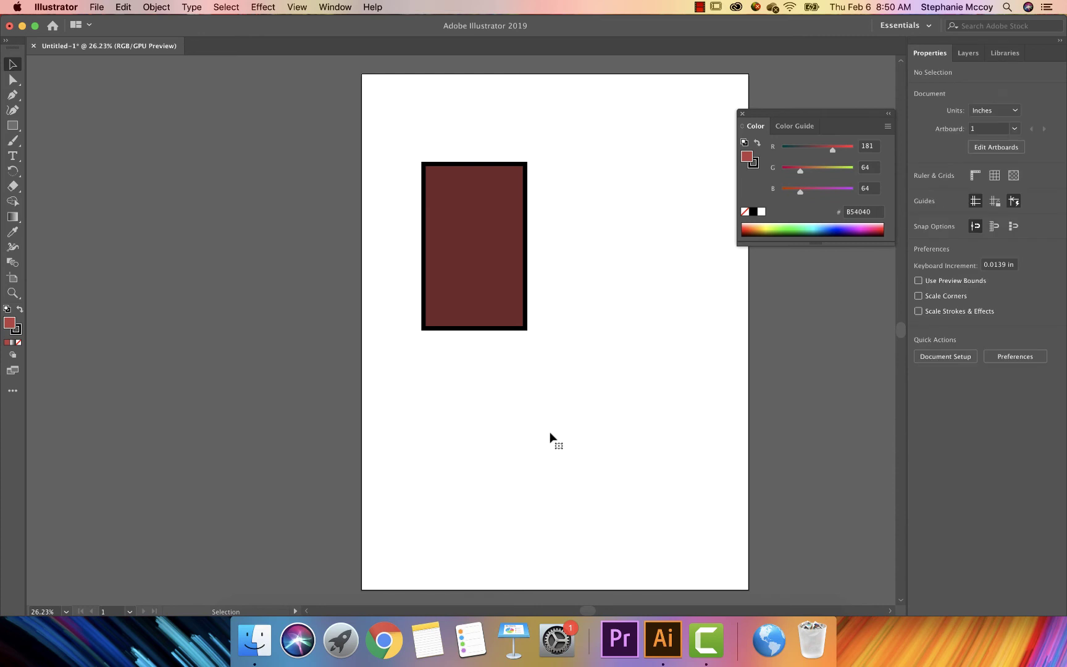
pyautogui.click(508, 232)
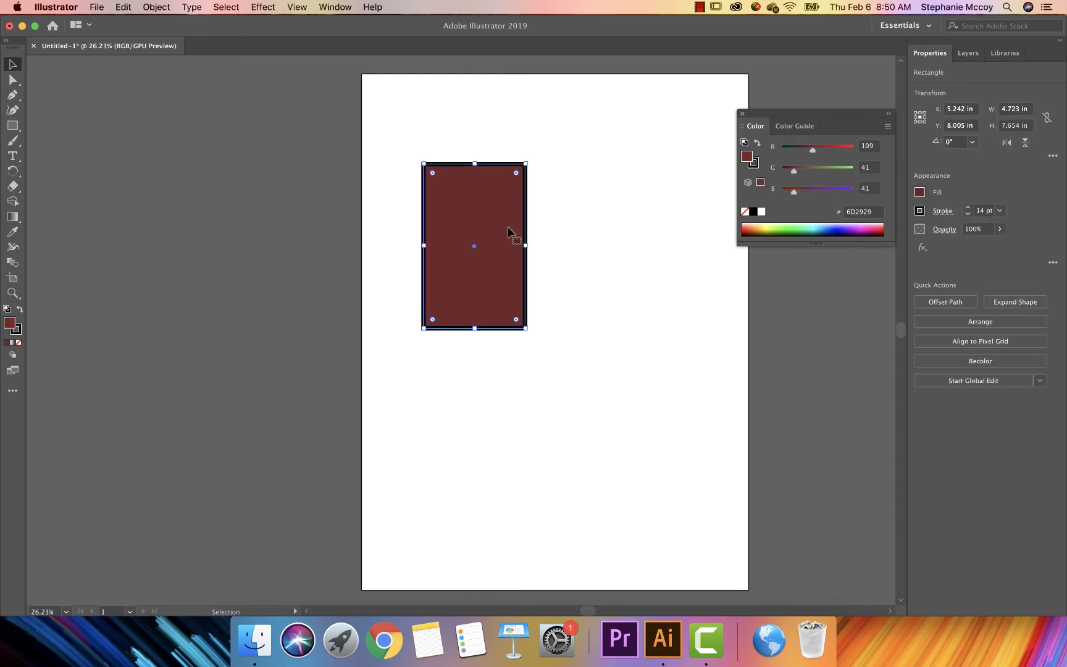
pyautogui.click(125, 8)
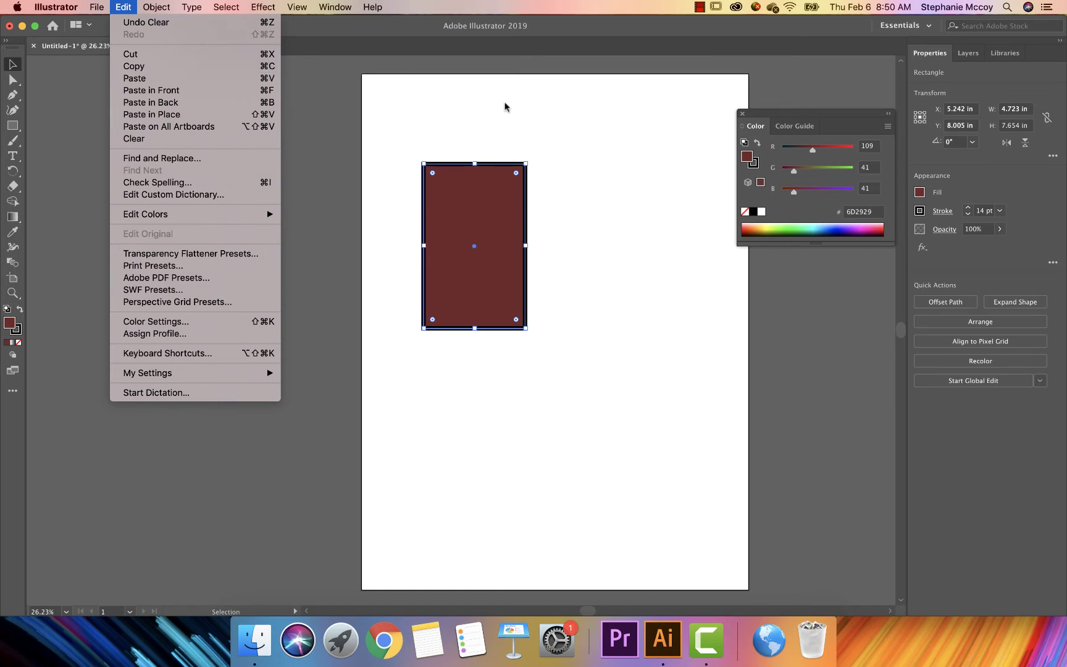
pyautogui.click(591, 191)
pyautogui.rightClick(473, 195)
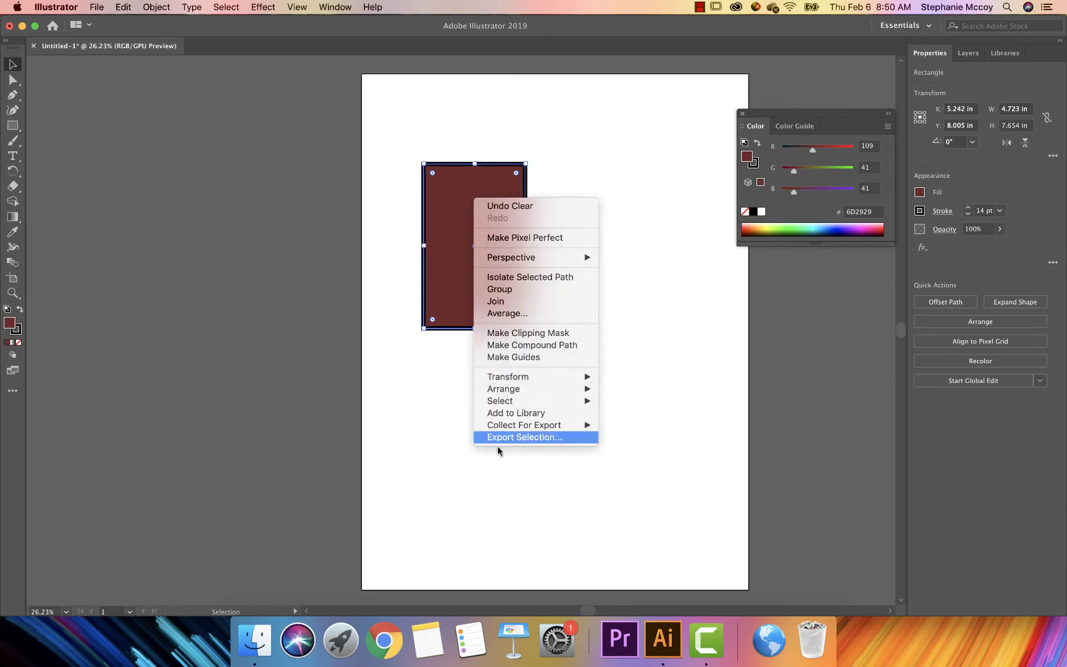
pyautogui.moveTo(526, 392)
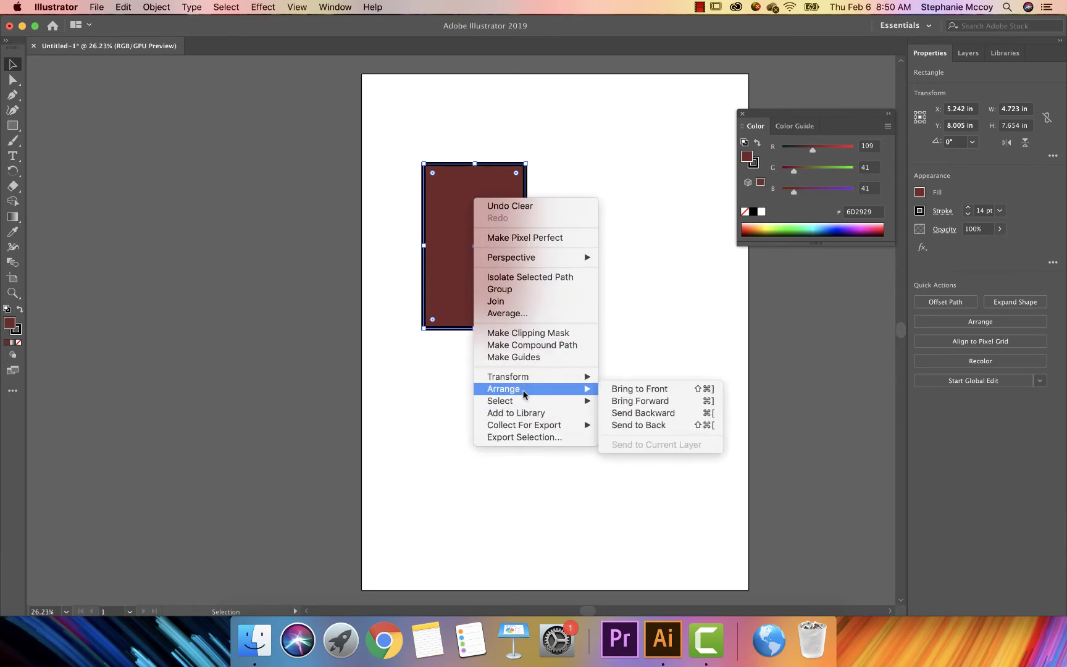
pyautogui.click(679, 174)
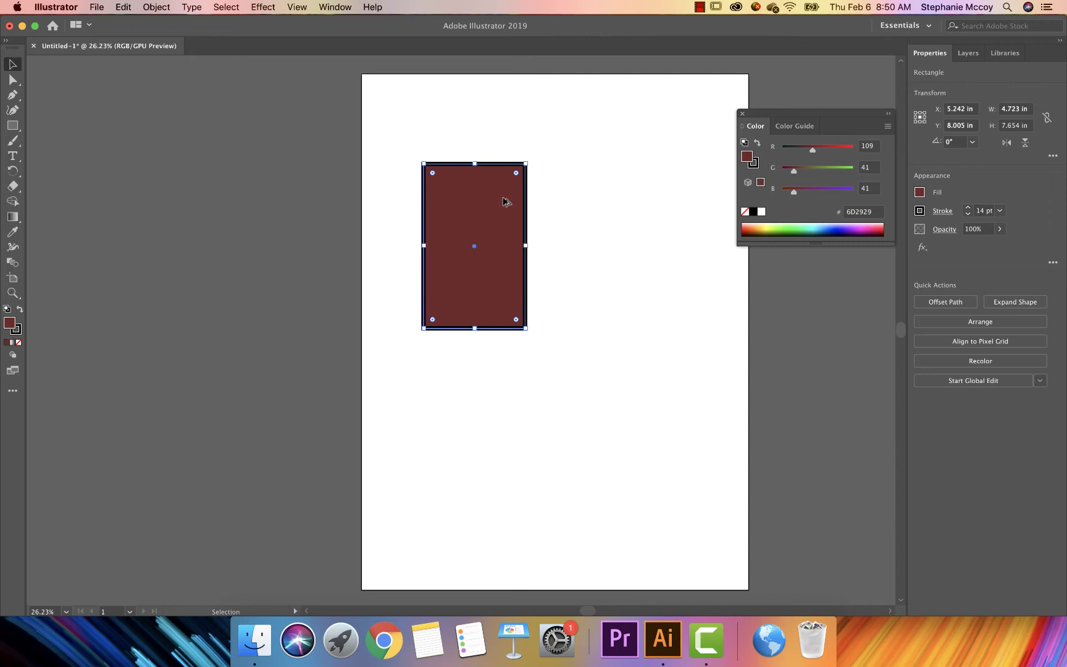
# Step: Duplicate the dark red rectangle twice, placing one copy to its right and another below it
pyautogui.moveTo(504, 202); pyautogui.dragTo(631, 196)
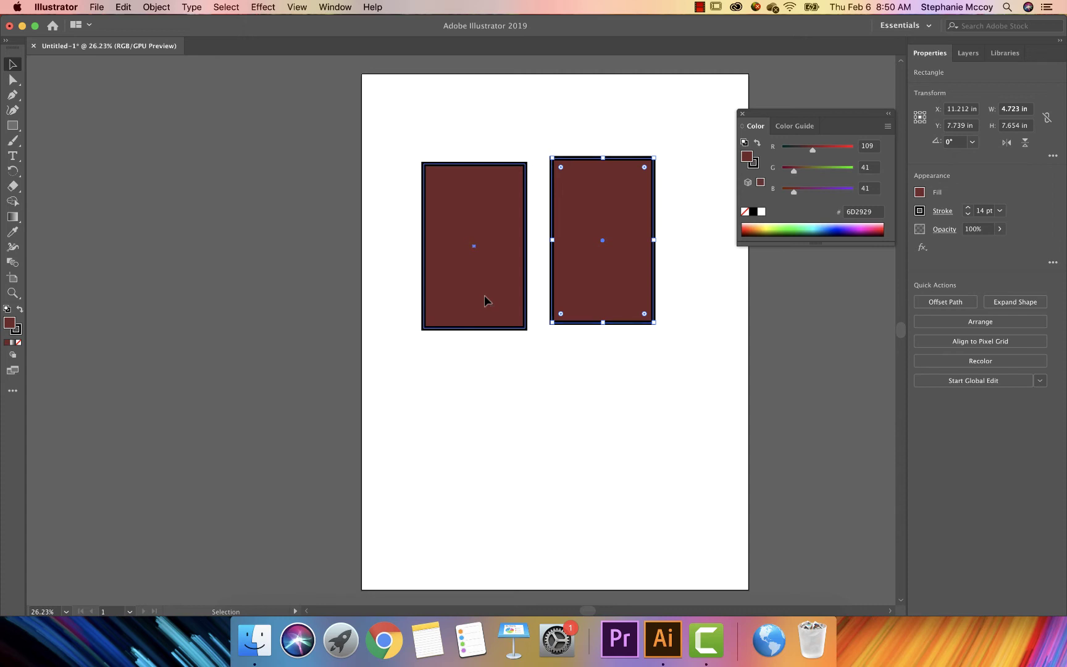
pyautogui.moveTo(485, 295); pyautogui.dragTo(516, 493)
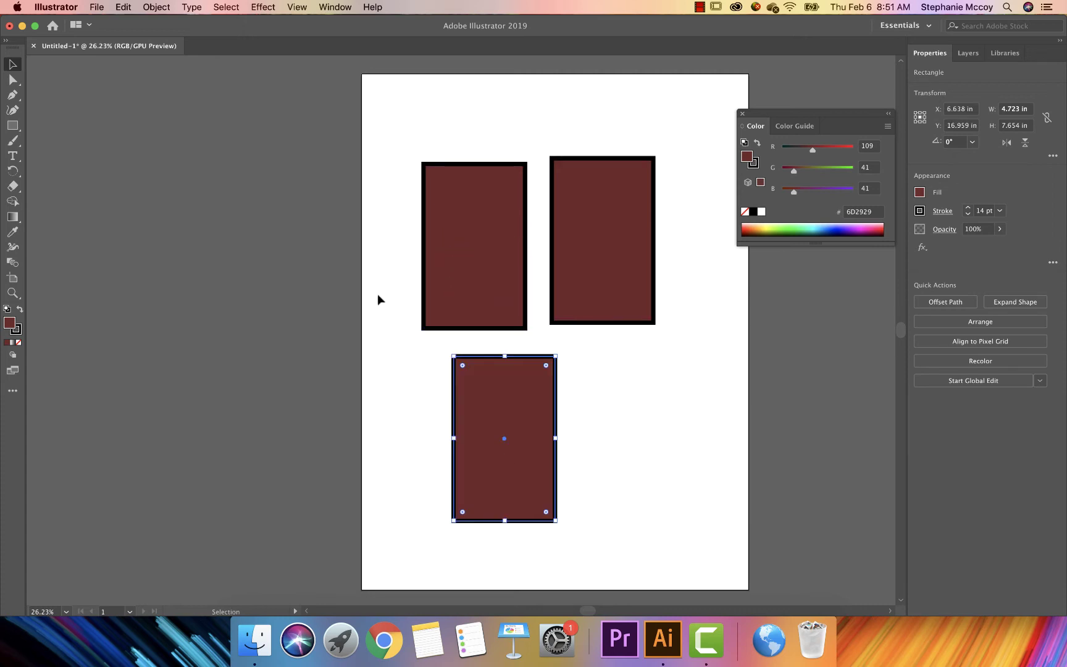
# Step: Delete the two copies of the dark red rectangle, keeping the original
pyautogui.click(373, 237)
pyautogui.click(564, 168)
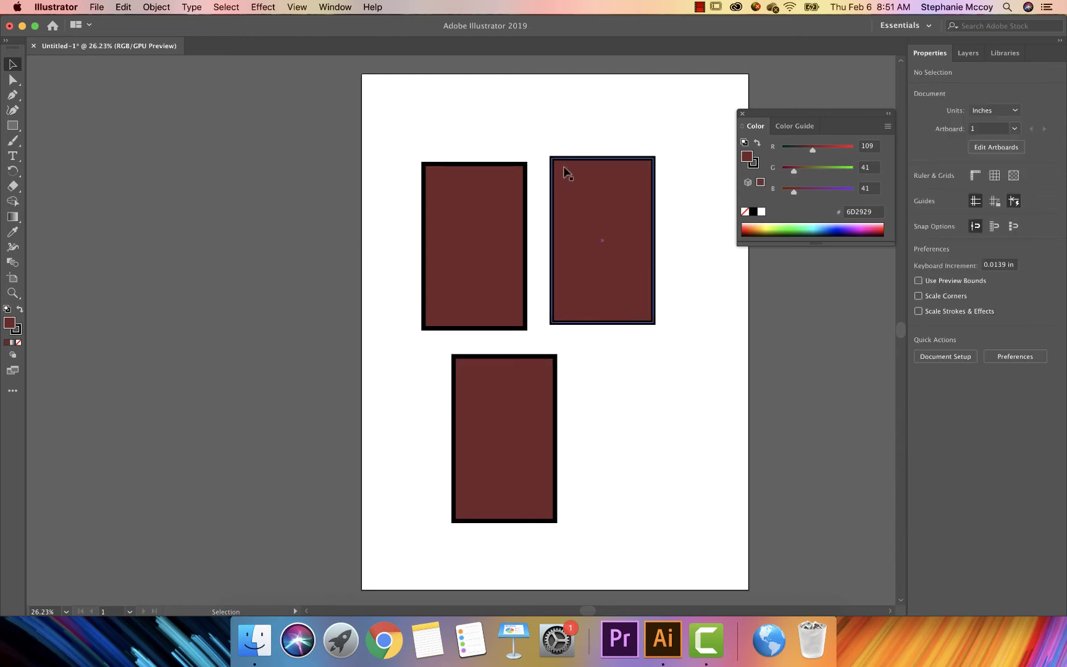
pyautogui.press('Delete')
pyautogui.click(493, 497)
pyautogui.press('Delete')
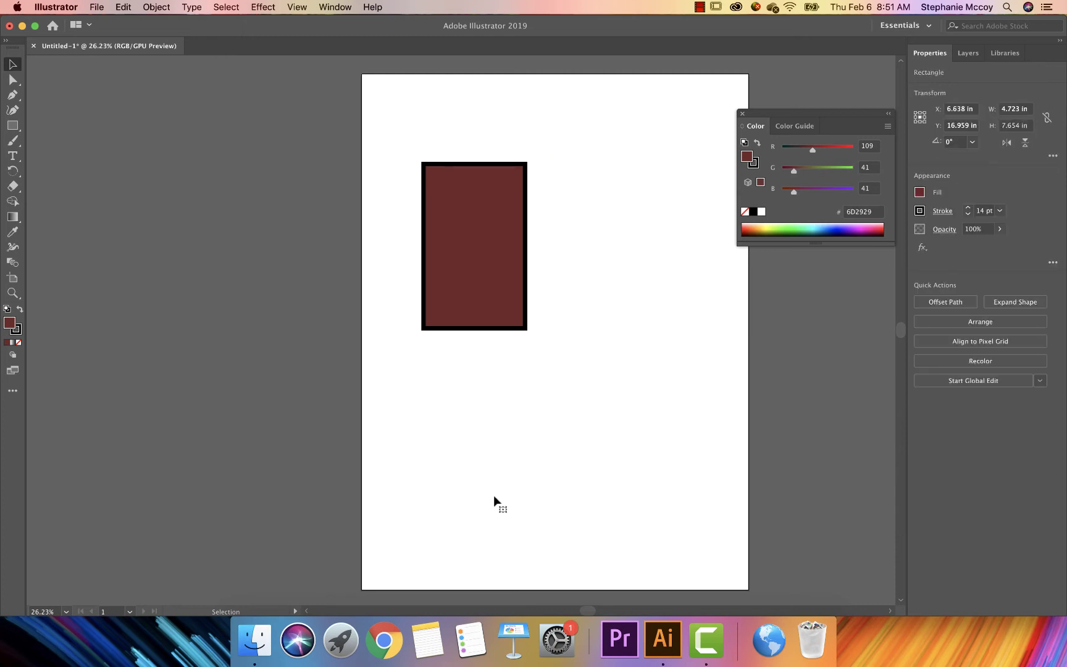
# Step: Reshape the dark red rectangle by pulling its two upper corner points outward, and round the upper-right corner to about 1.29 in
pyautogui.click(482, 230)
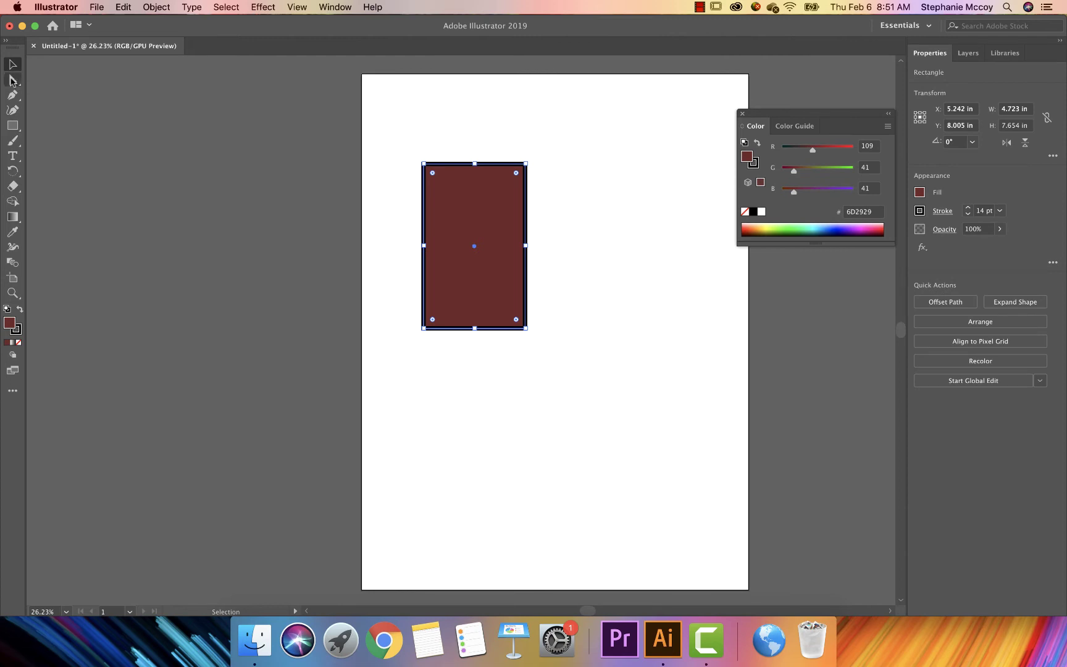
pyautogui.click(13, 80)
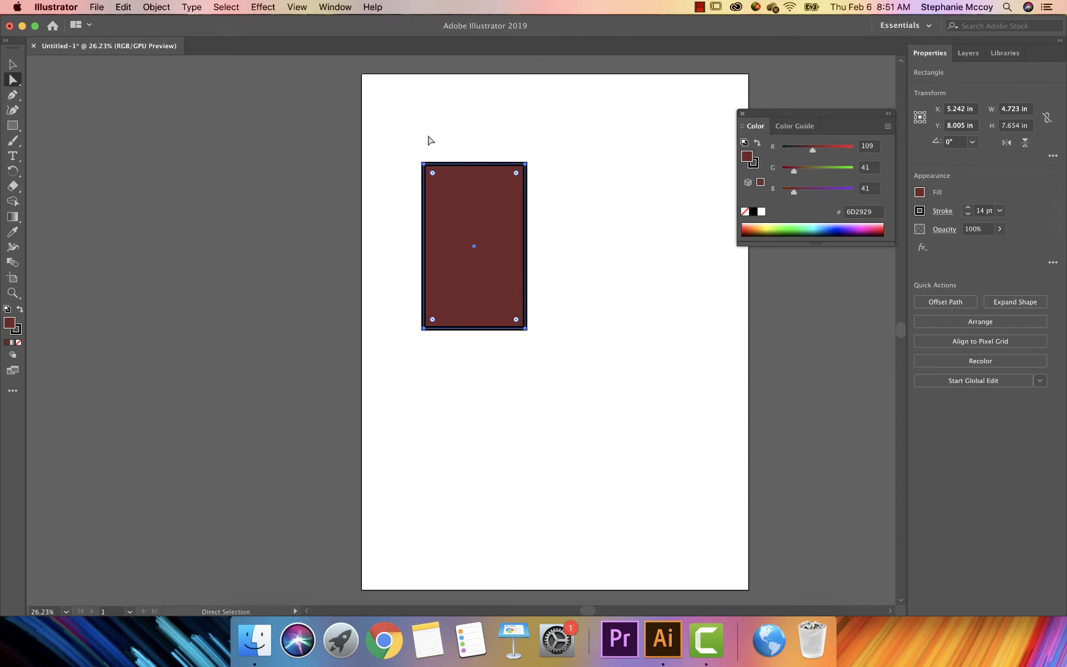
pyautogui.moveTo(424, 165)
pyautogui.mouseDown()
pyautogui.moveTo(443, 214)
pyautogui.moveTo(412, 161)
pyautogui.mouseUp()
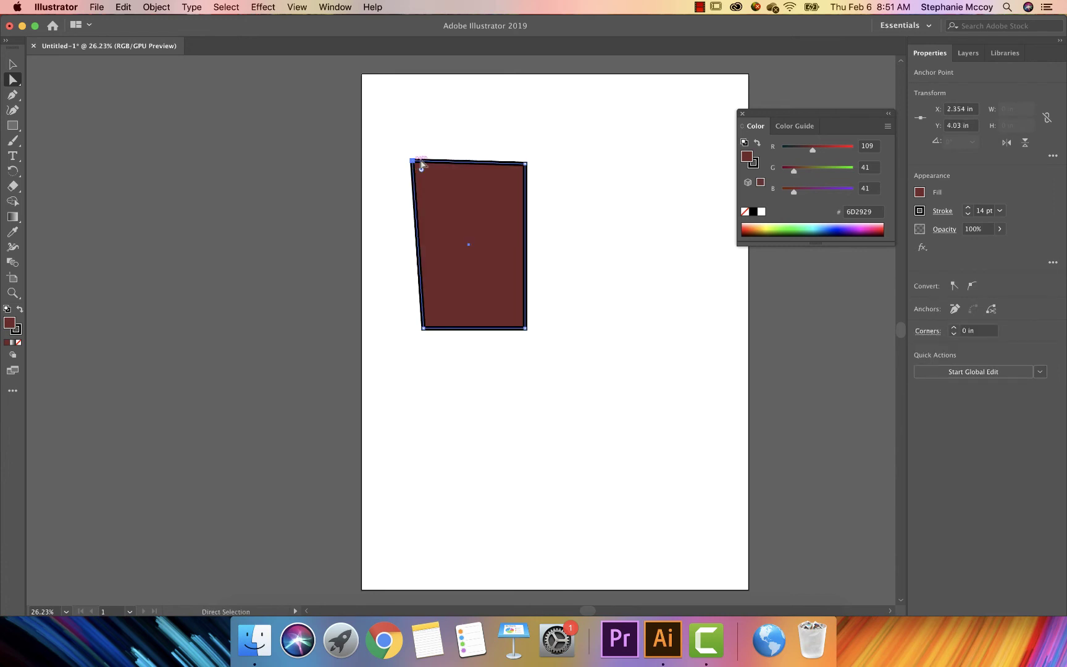
pyautogui.moveTo(526, 163); pyautogui.dragTo(559, 152)
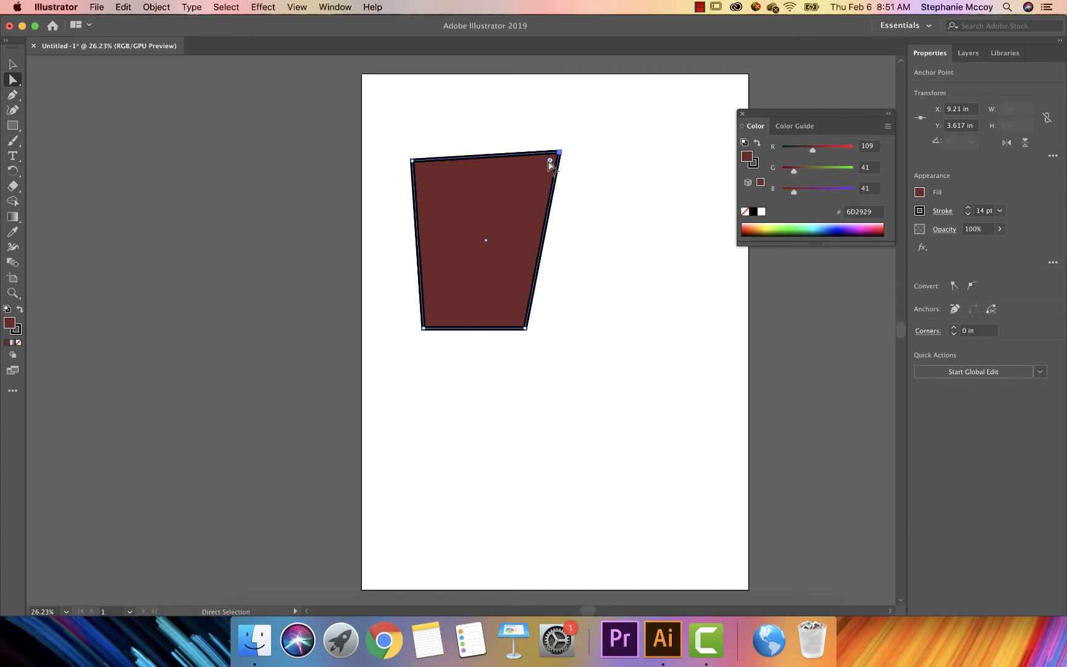
pyautogui.moveTo(550, 164); pyautogui.dragTo(525, 184)
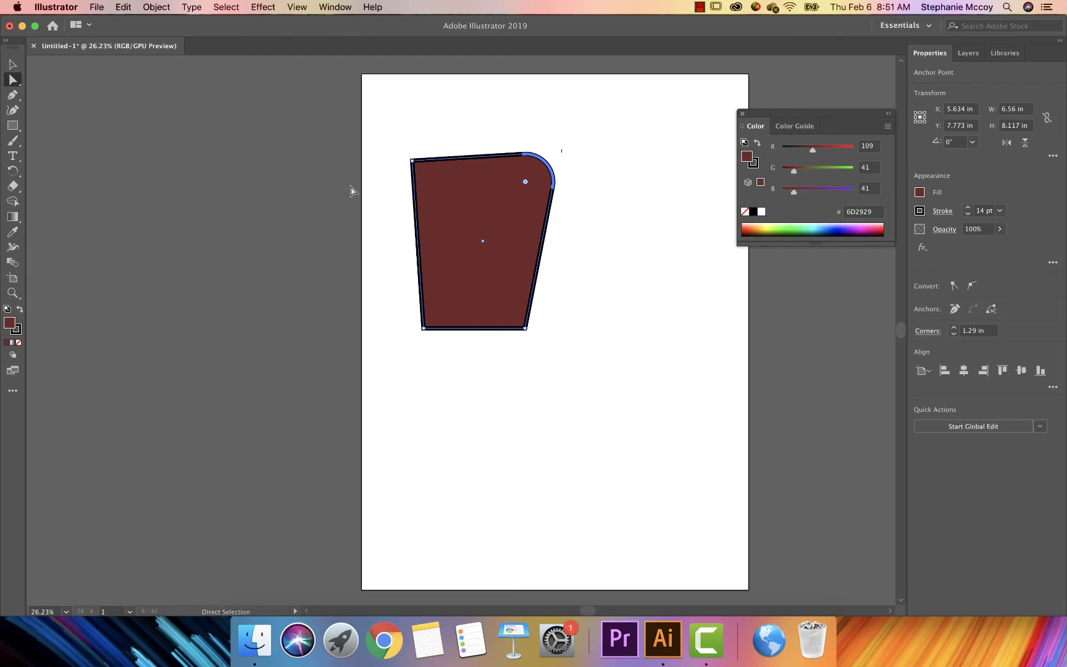
# Step: Delete the reshaped rectangle and draw a new one about 6.56 in wide and 8.48 in high in the artboard's upper middle
pyautogui.click(13, 65)
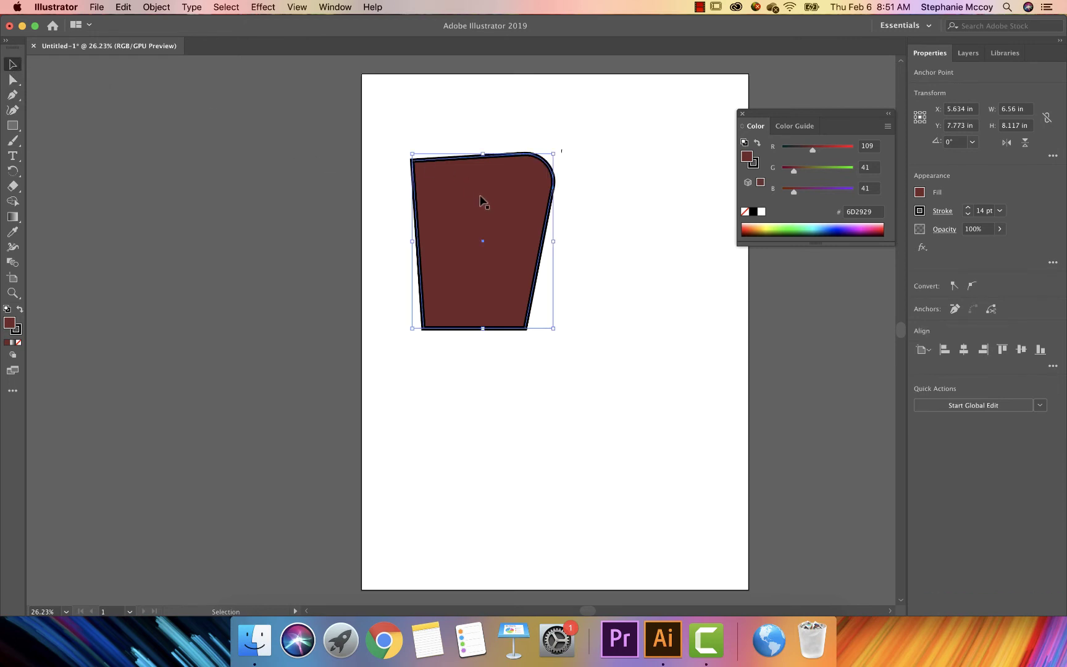
pyautogui.press('Delete')
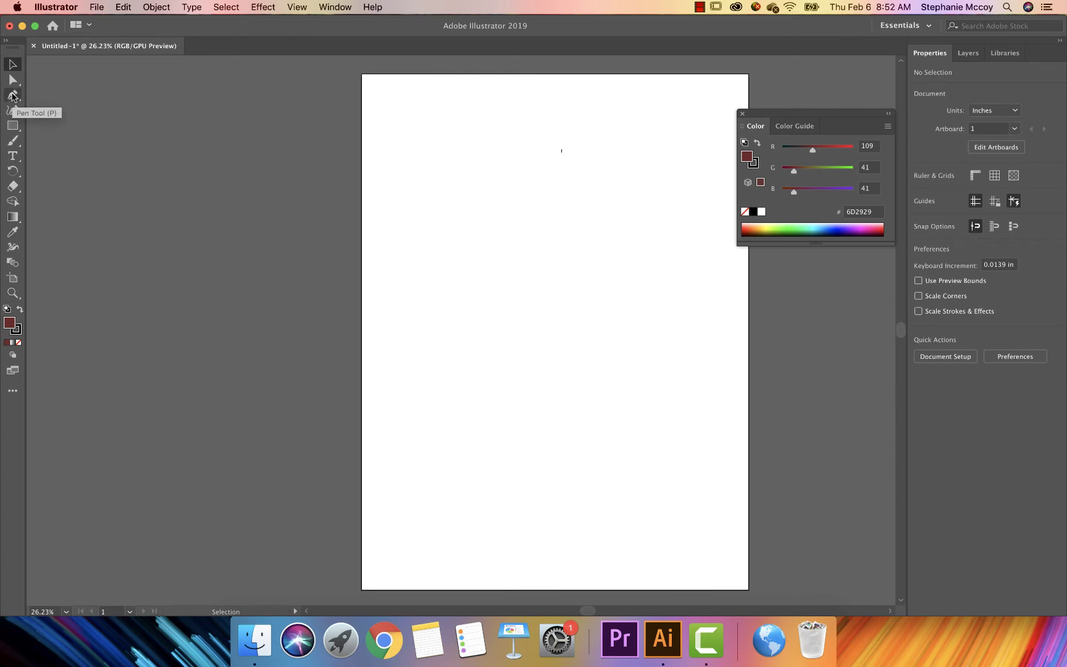
pyautogui.click(12, 126)
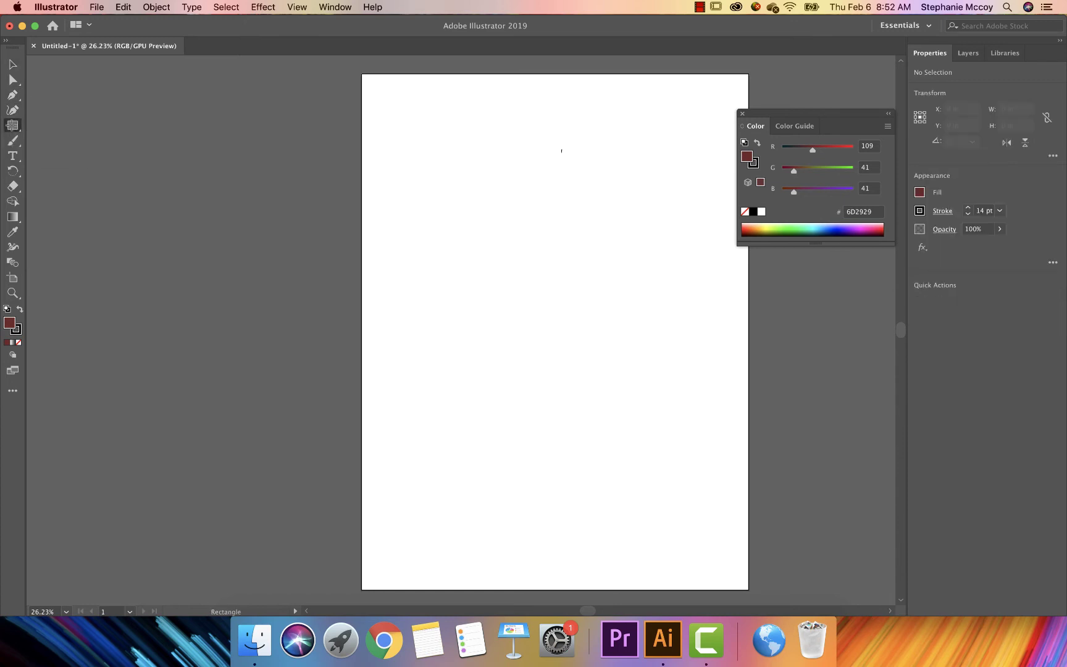
pyautogui.moveTo(470, 165); pyautogui.dragTo(610, 347)
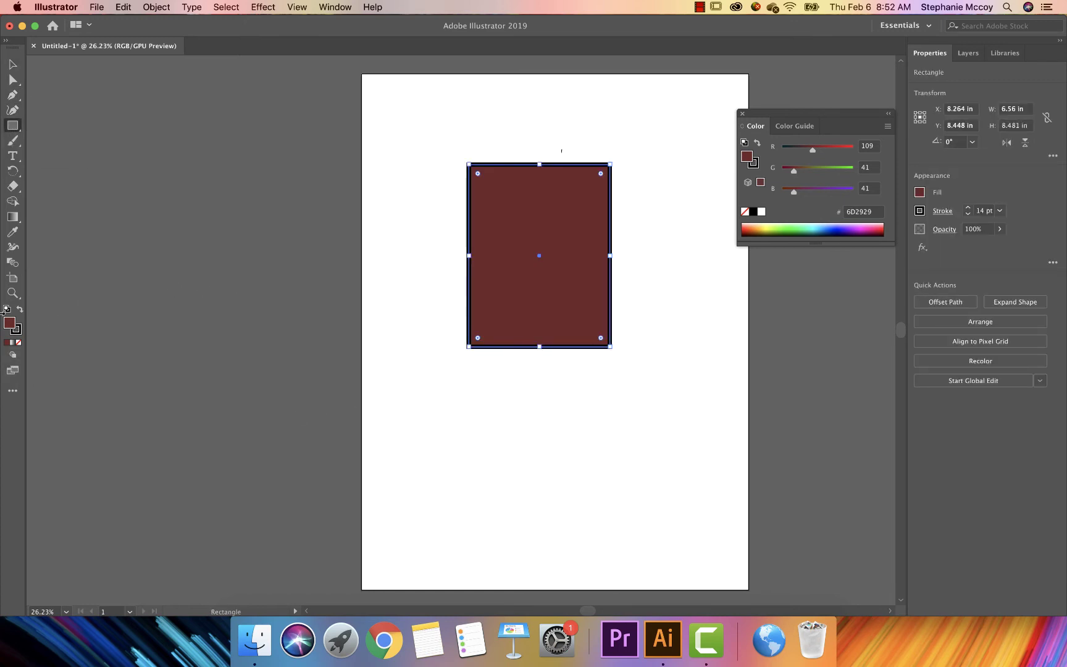
# Step: Remove both the stroke and the fill from the new rectangle
pyautogui.click(17, 332)
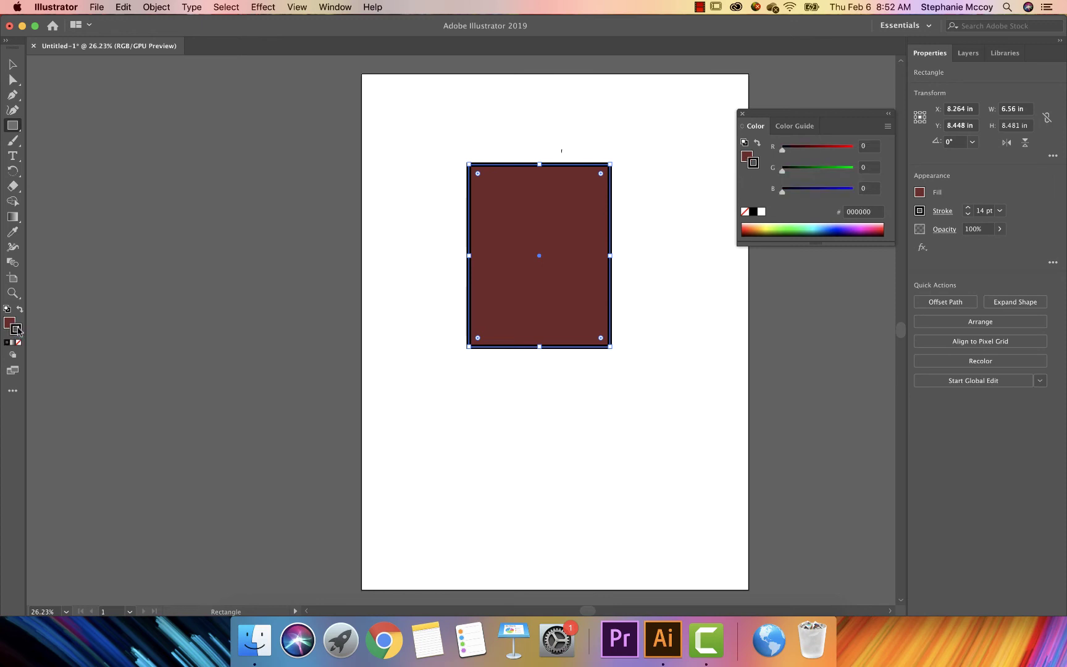
pyautogui.click(18, 343)
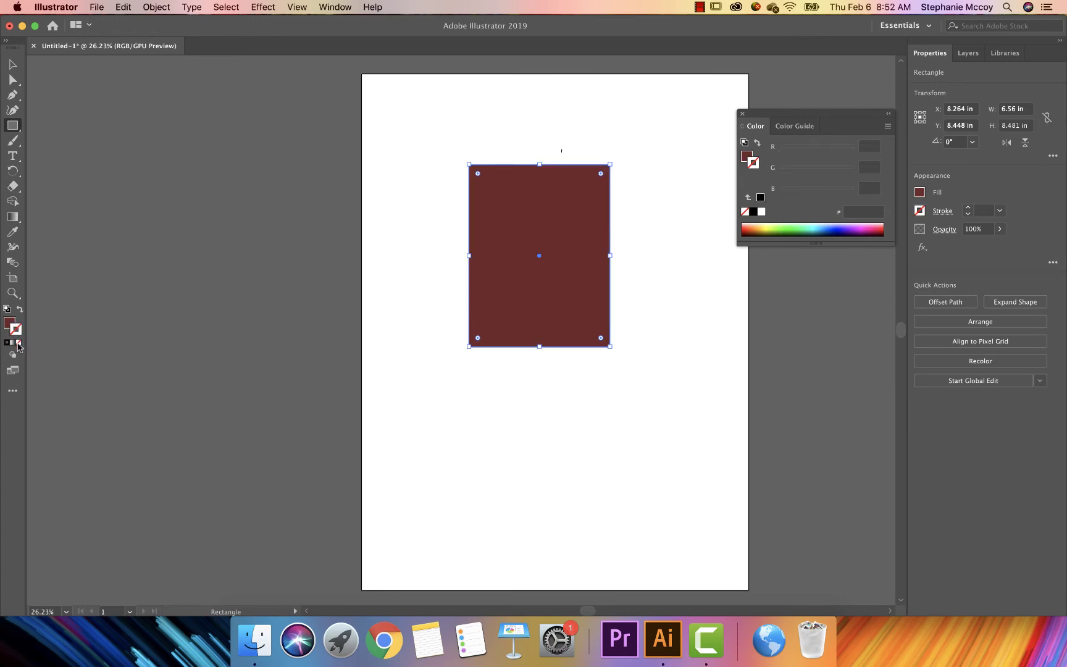
pyautogui.click(9, 323)
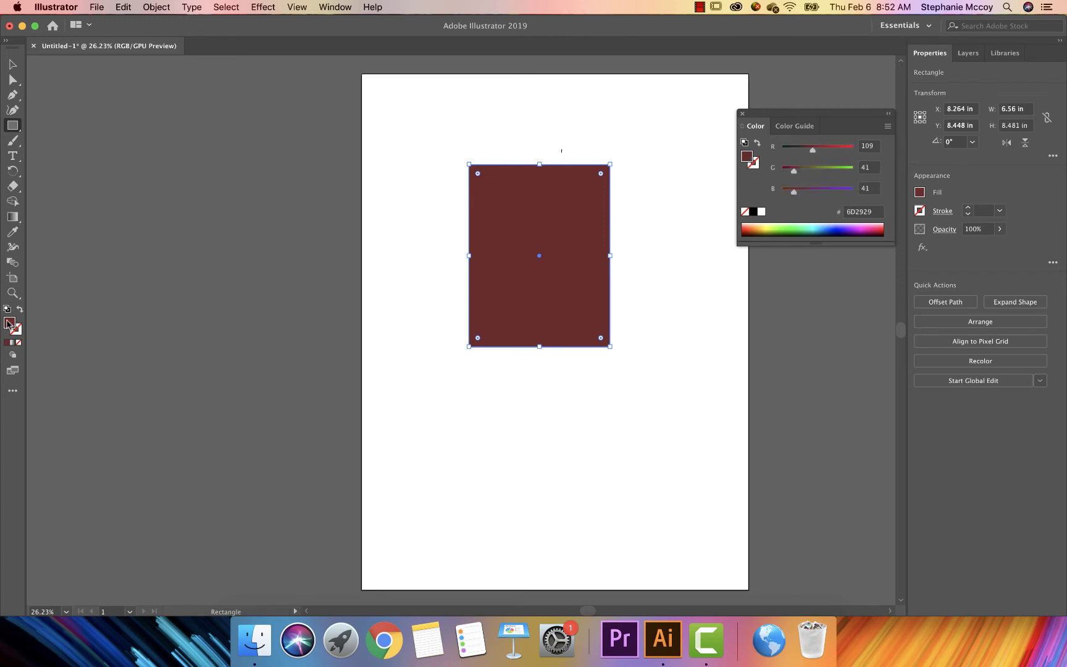
pyautogui.click(20, 344)
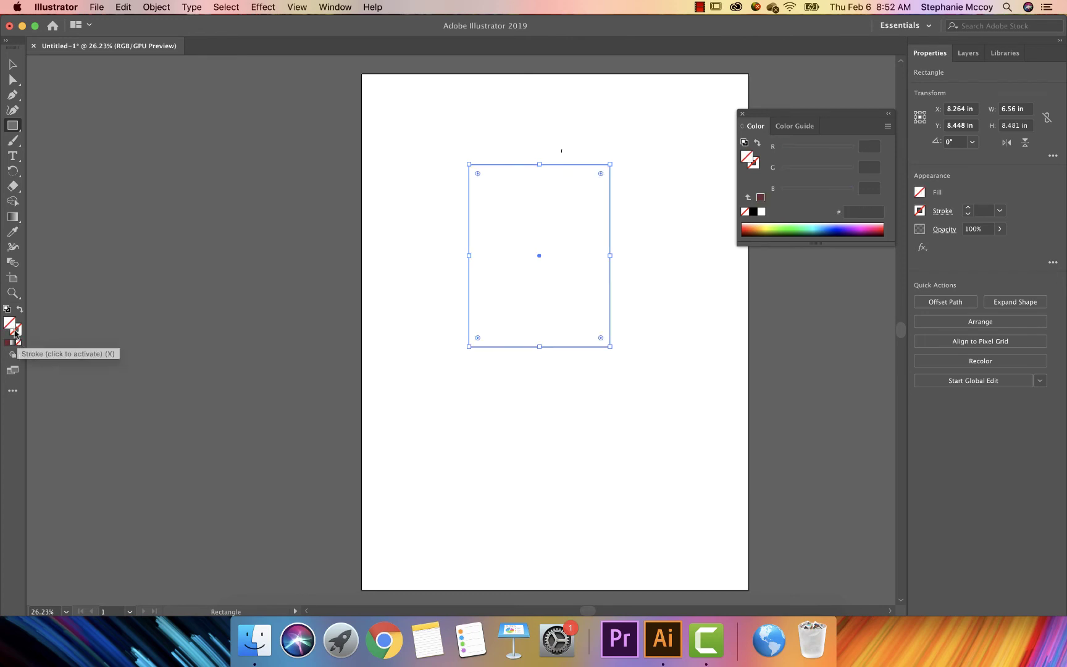
# Step: Fill the rectangle with a muted dark red, color 753E3E
pyautogui.doubleClick(9, 324)
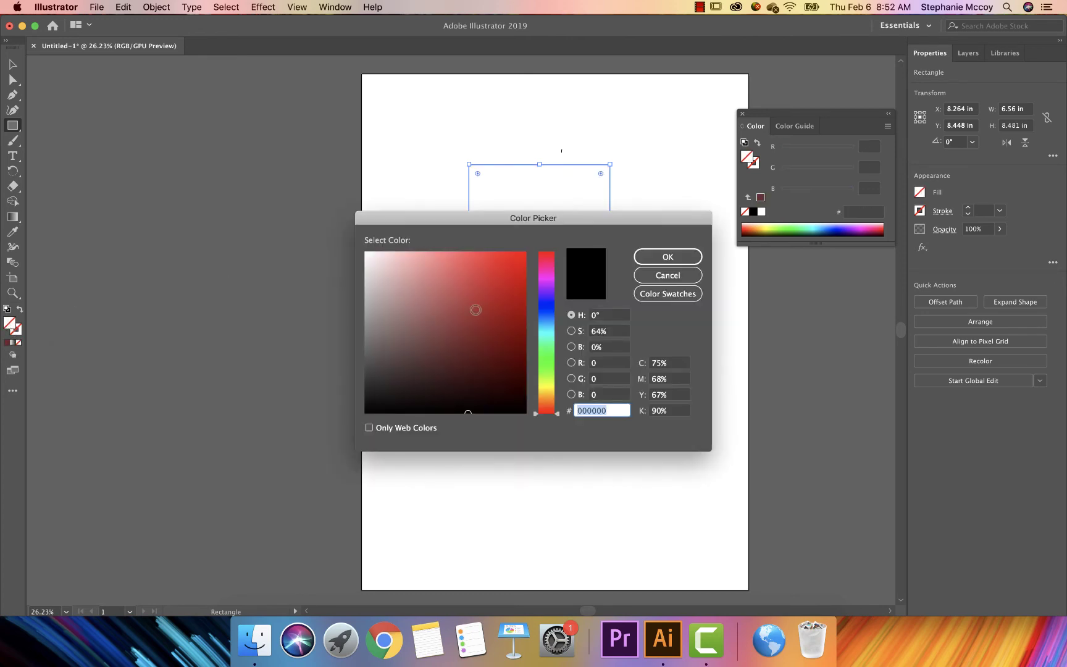
pyautogui.click(440, 339)
pyautogui.click(655, 255)
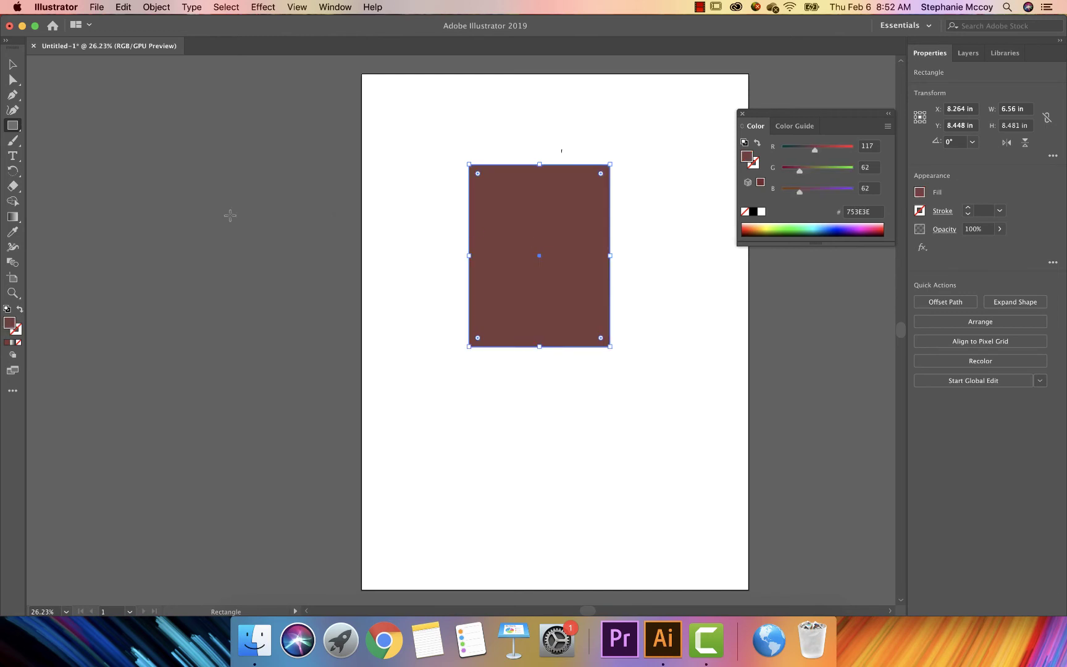
# Step: Apply a gradient fill to the rectangle and change its type to radial
pyautogui.click(13, 342)
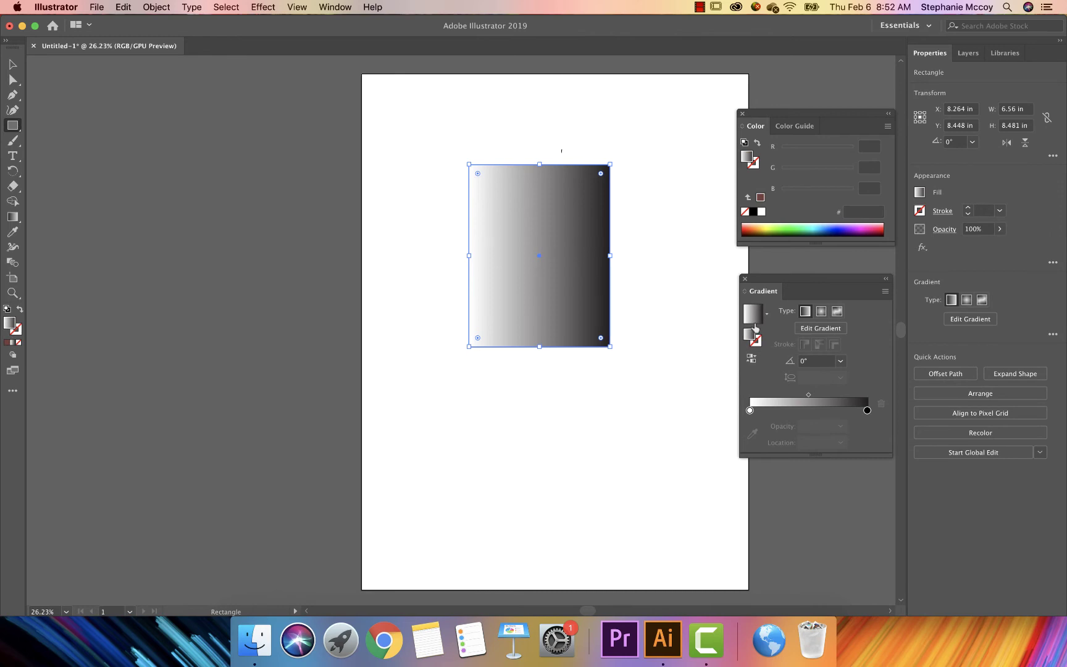
pyautogui.click(821, 312)
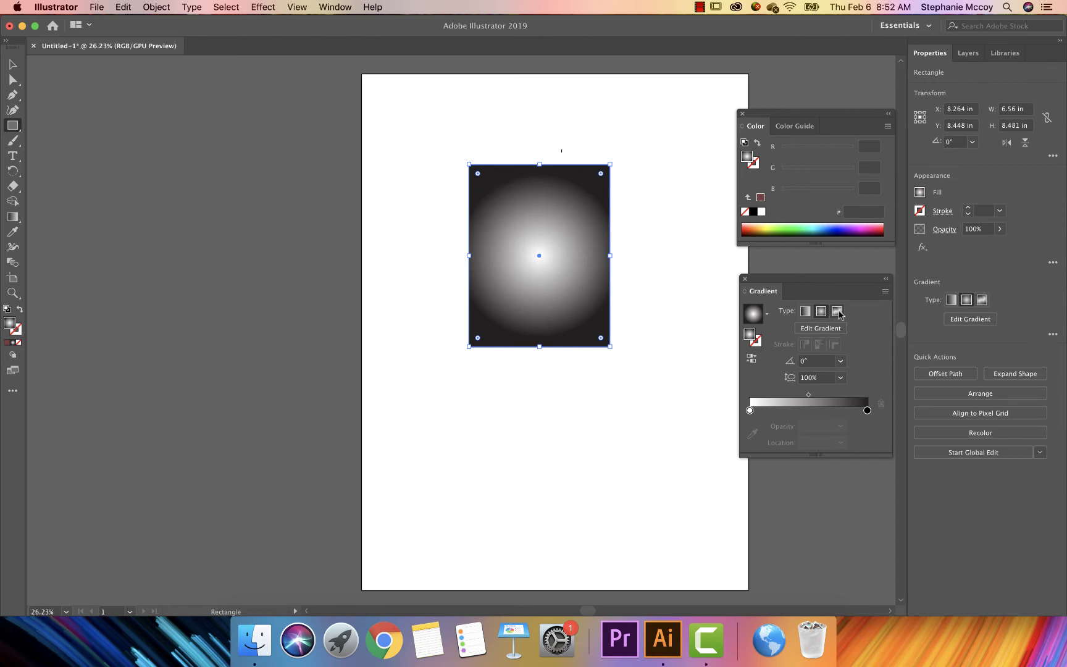
# Step: Change the fill to a freeform gradient and move its two right-hand color points inward
pyautogui.click(838, 311)
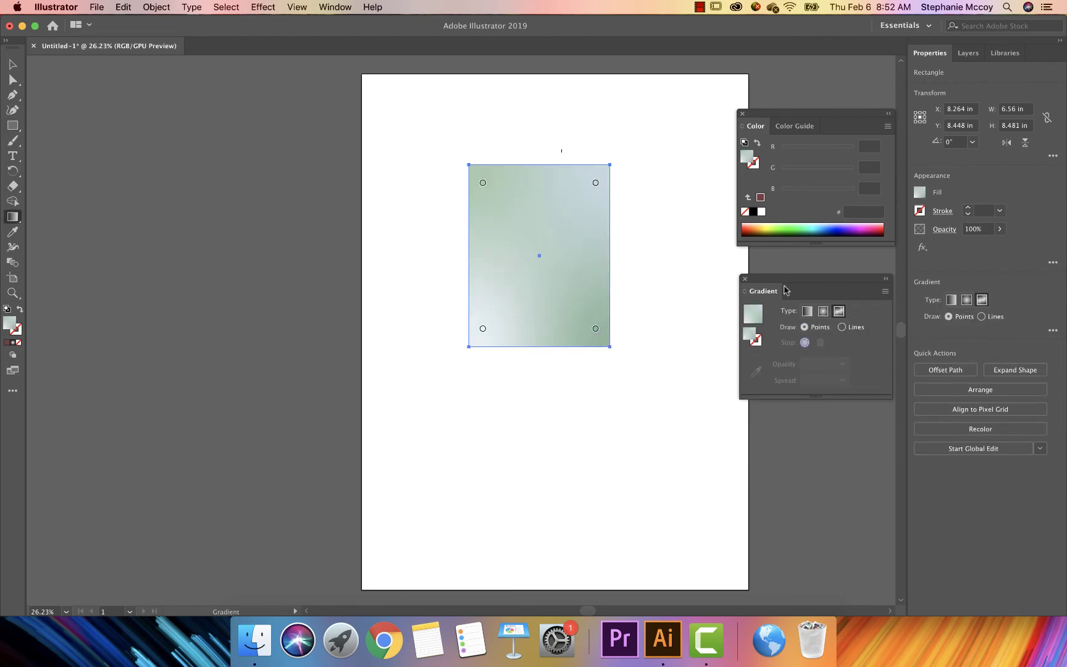
pyautogui.moveTo(596, 184); pyautogui.dragTo(546, 199)
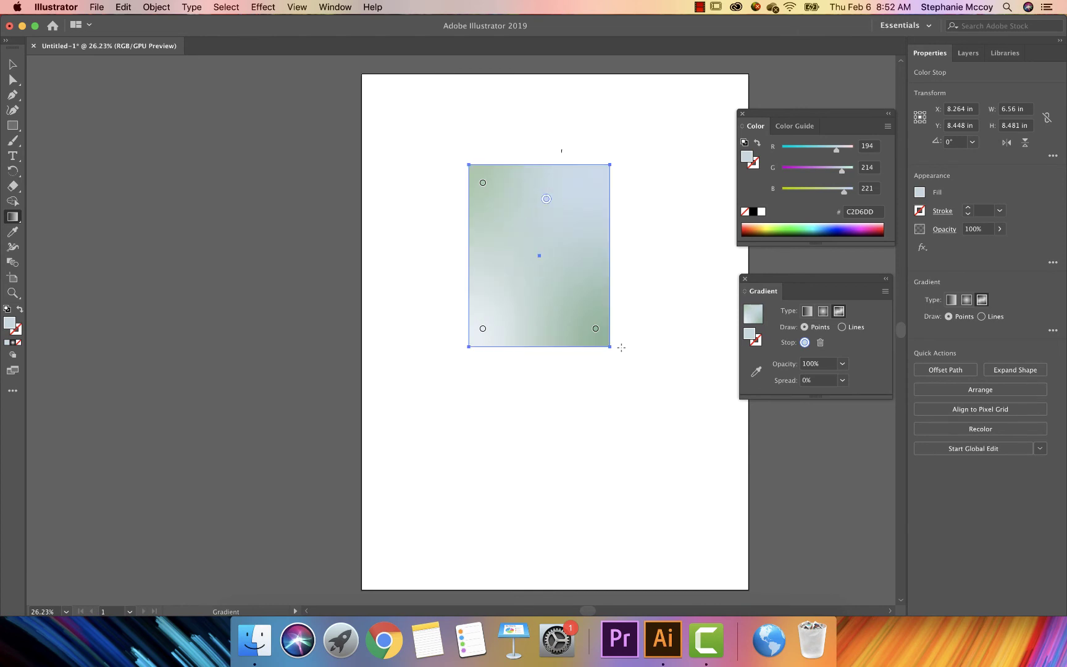
pyautogui.moveTo(596, 329); pyautogui.dragTo(564, 276)
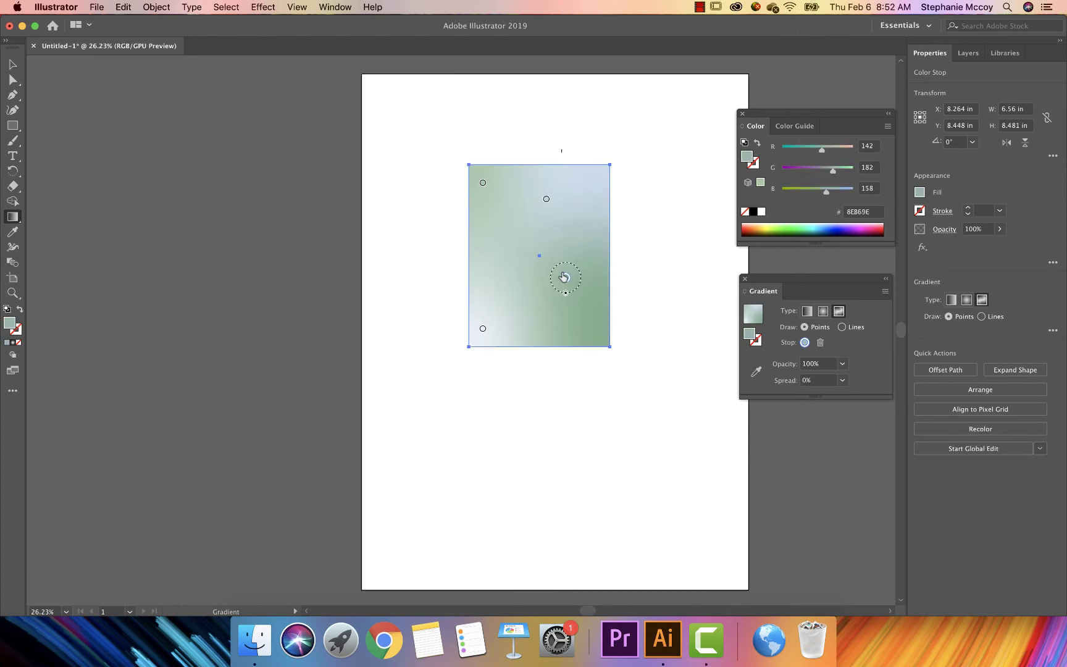
# Step: Switch the fill to a linear gradient, try a 180° angle, and set the angle to 90°
pyautogui.click(807, 310)
pyautogui.click(841, 346)
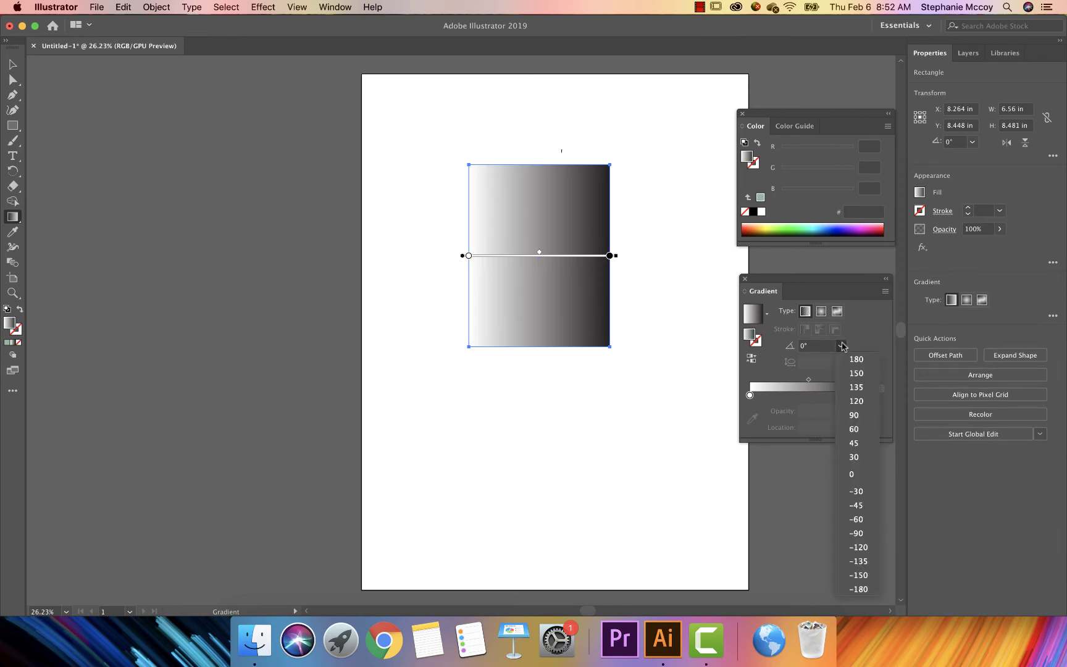
pyautogui.click(853, 366)
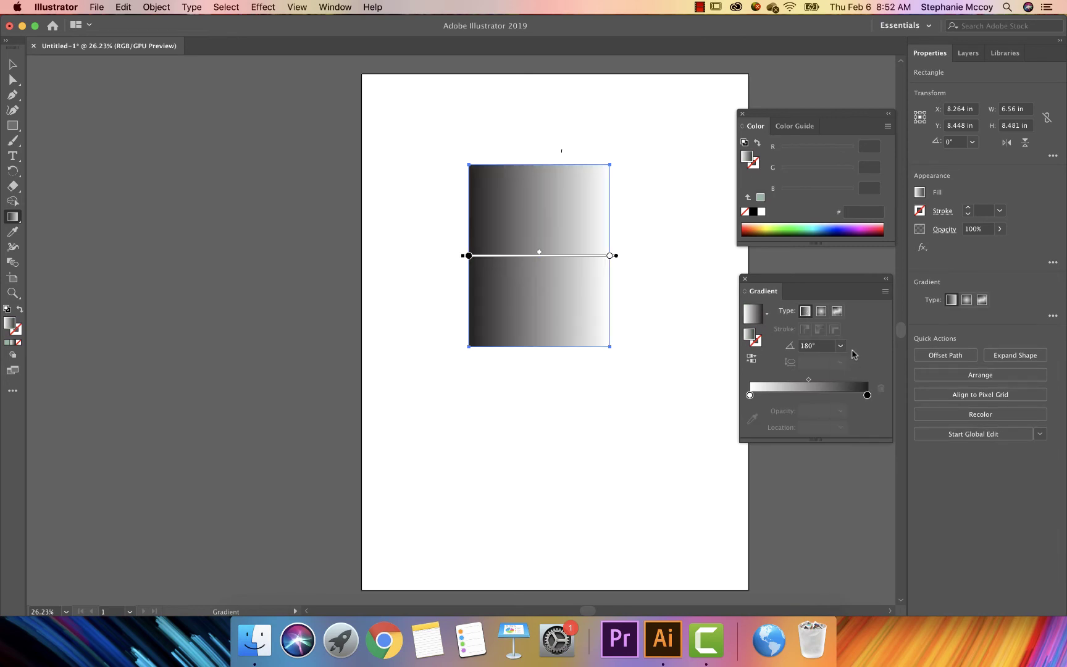
pyautogui.click(841, 346)
pyautogui.click(847, 414)
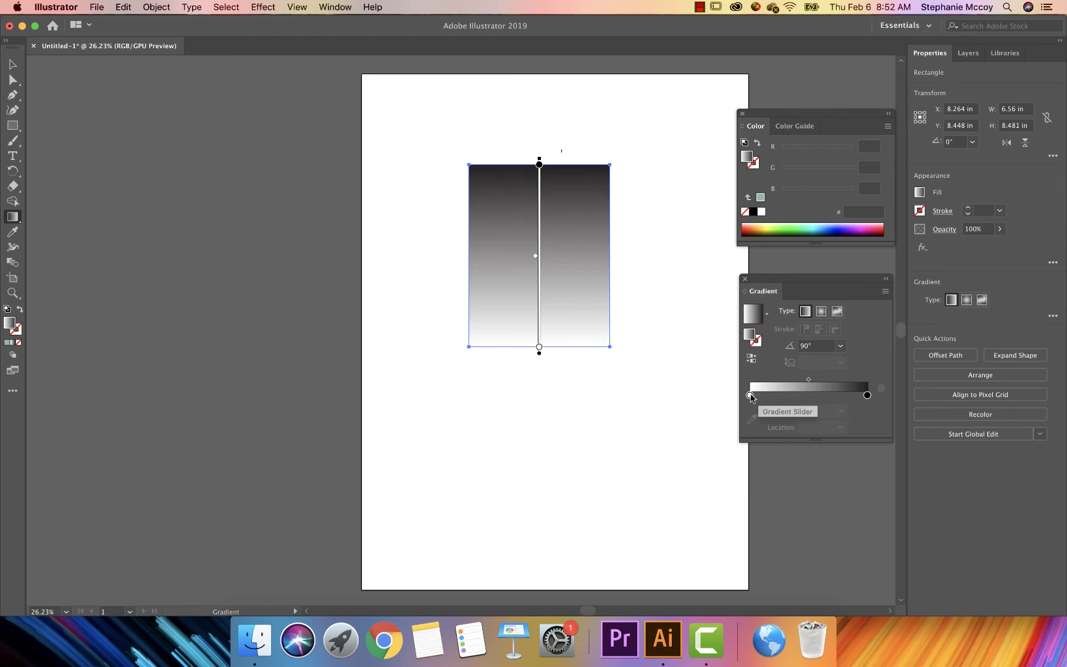
# Step: Recolor the gradient's white color stop to green 3FB573
pyautogui.doubleClick(751, 396)
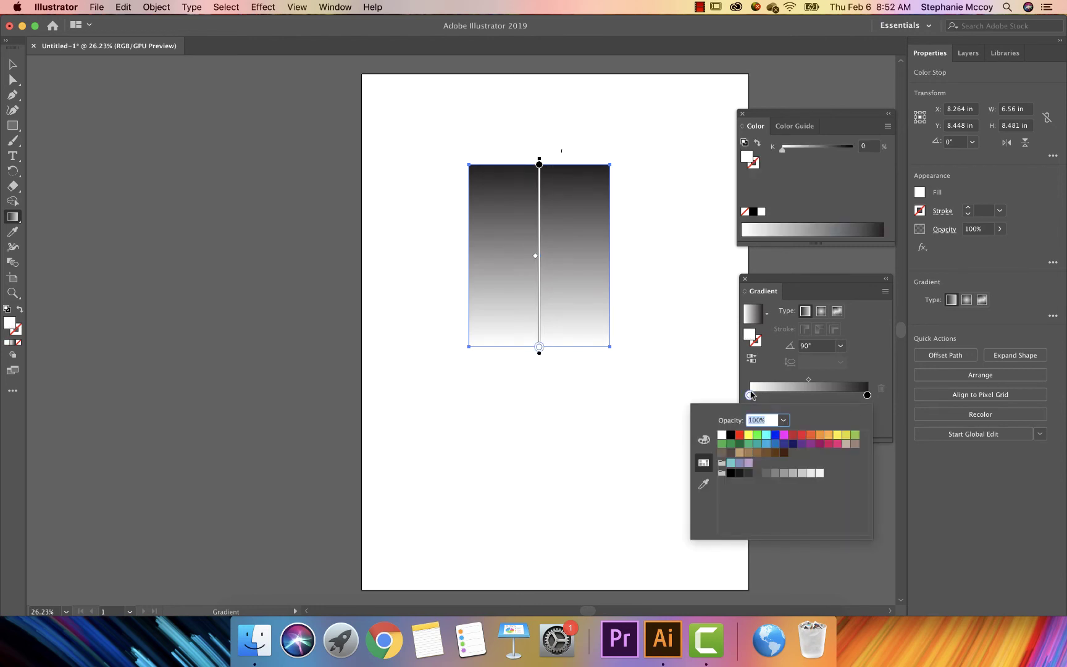
pyautogui.click(749, 444)
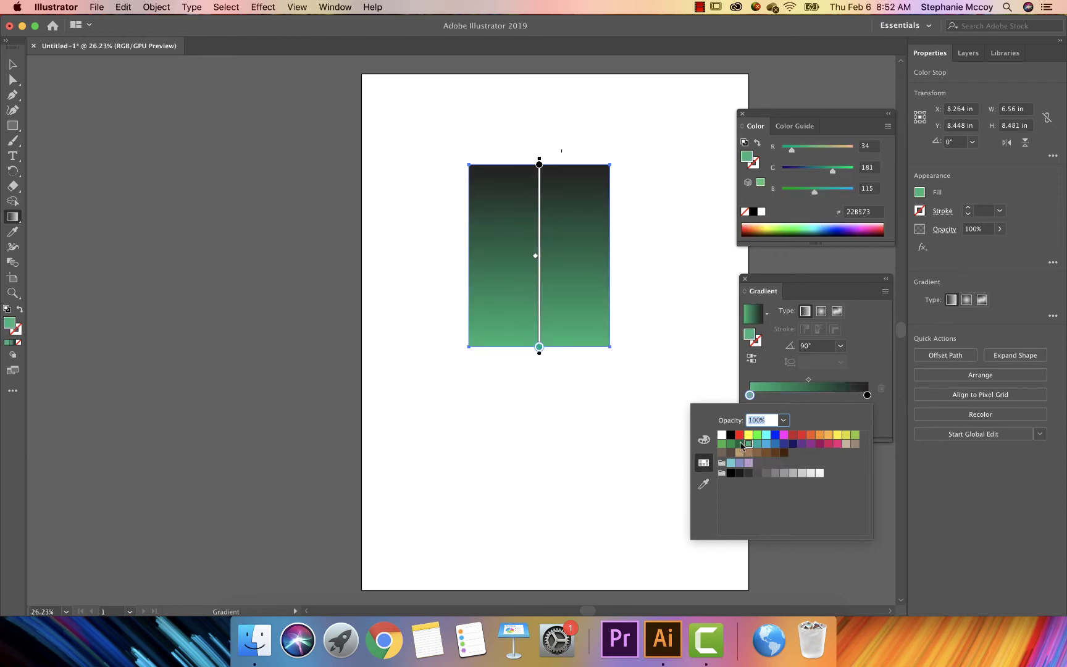
pyautogui.click(703, 439)
pyautogui.moveTo(775, 445); pyautogui.dragTo(781, 445)
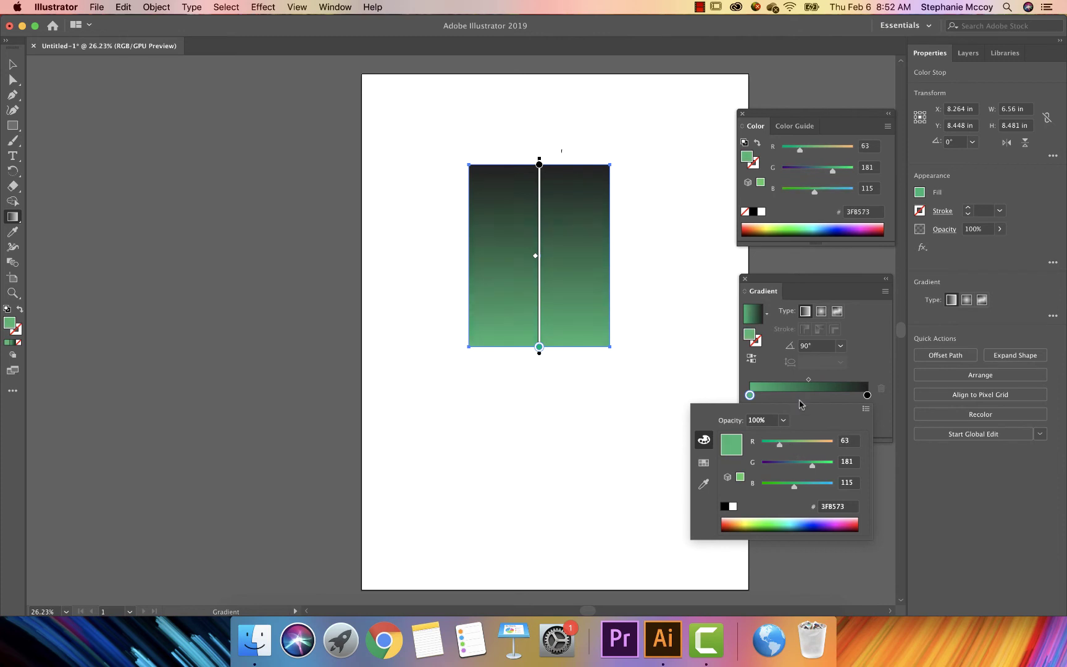
# Step: Recolor the gradient's black color stop to yellow FFFF00
pyautogui.click(867, 394)
pyautogui.doubleClick(868, 395)
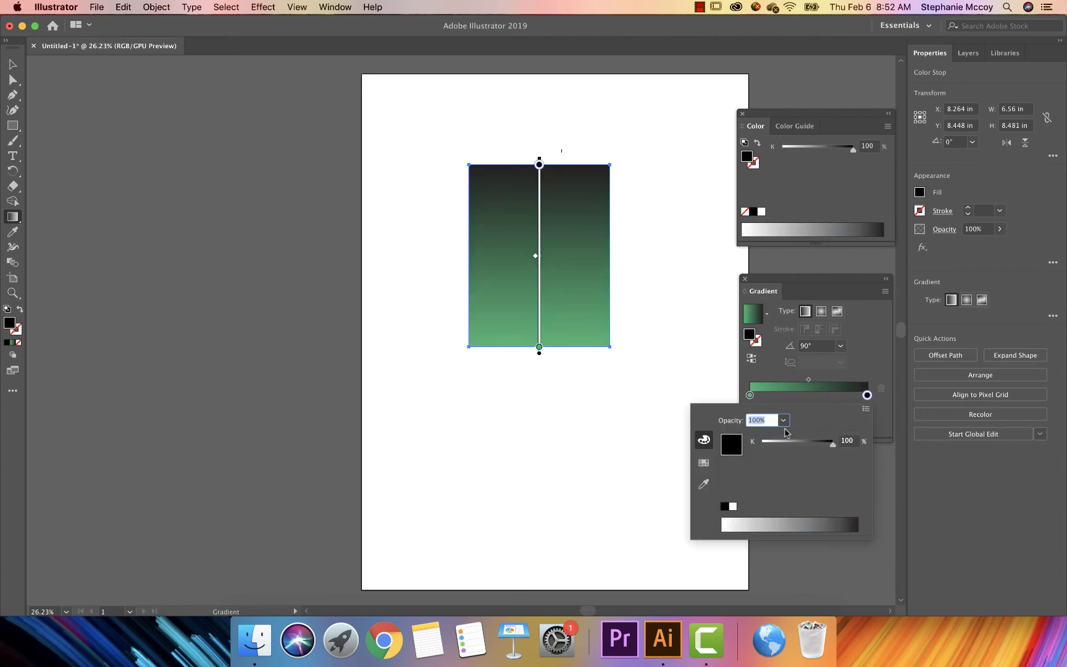
pyautogui.click(704, 462)
pyautogui.click(749, 436)
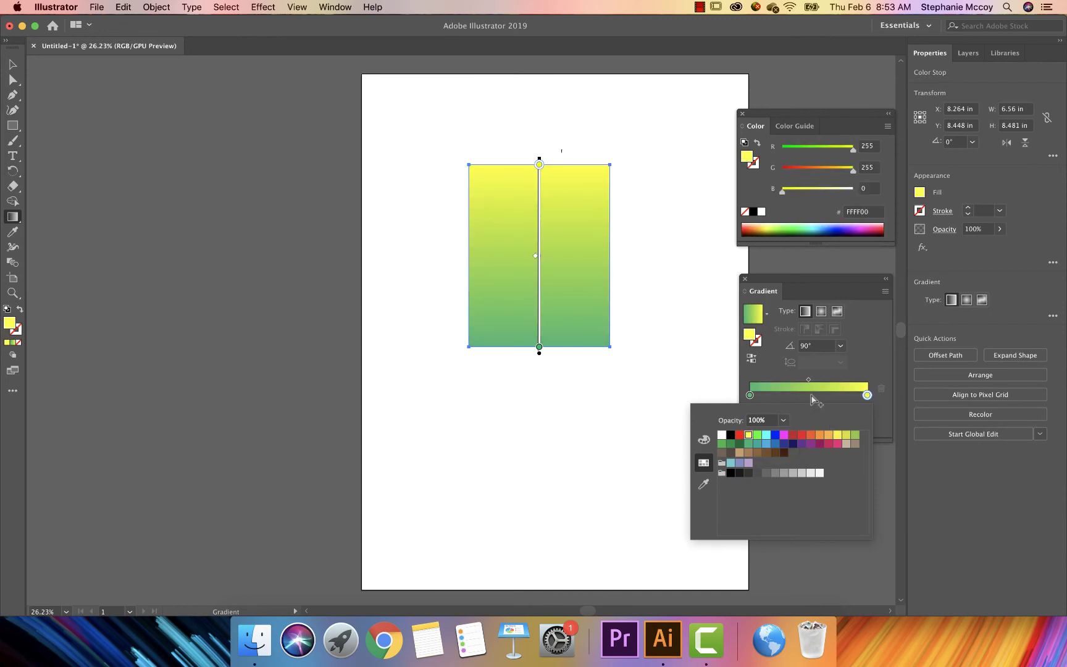
pyautogui.click(717, 387)
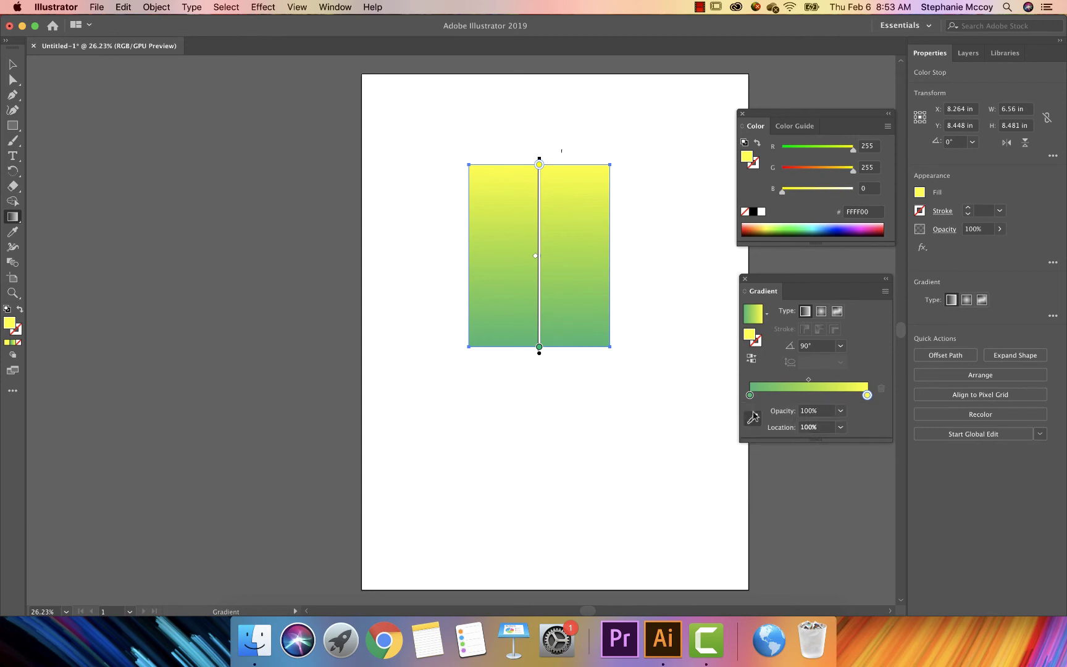
# Step: Add a color stop at about 49.62% of the gradient and color it red C1272D
pyautogui.click(808, 396)
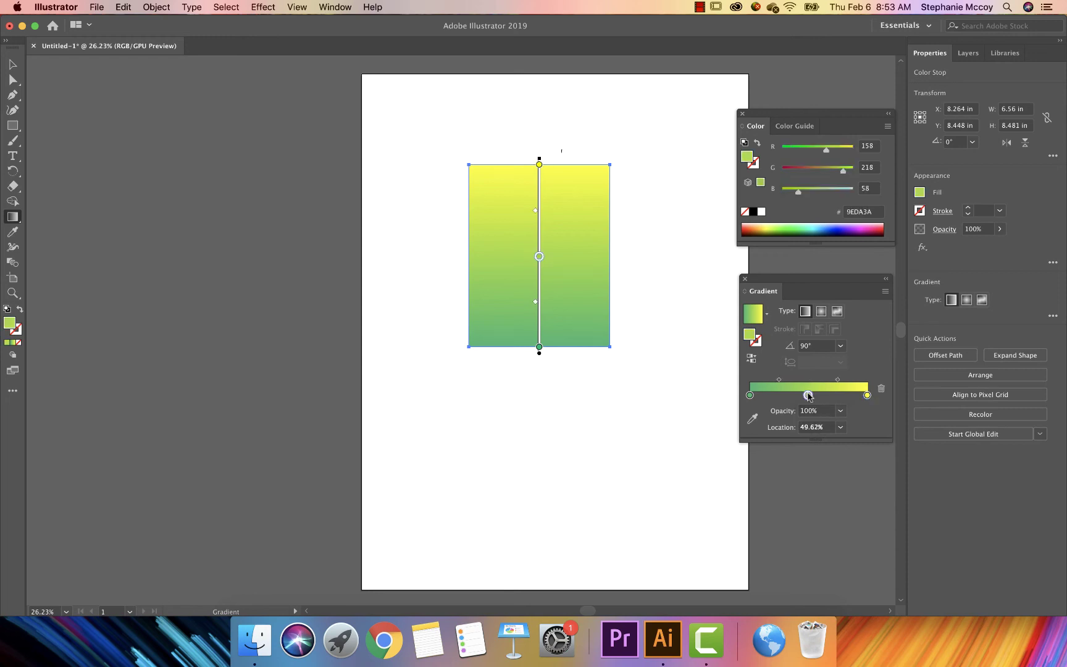
pyautogui.doubleClick(809, 396)
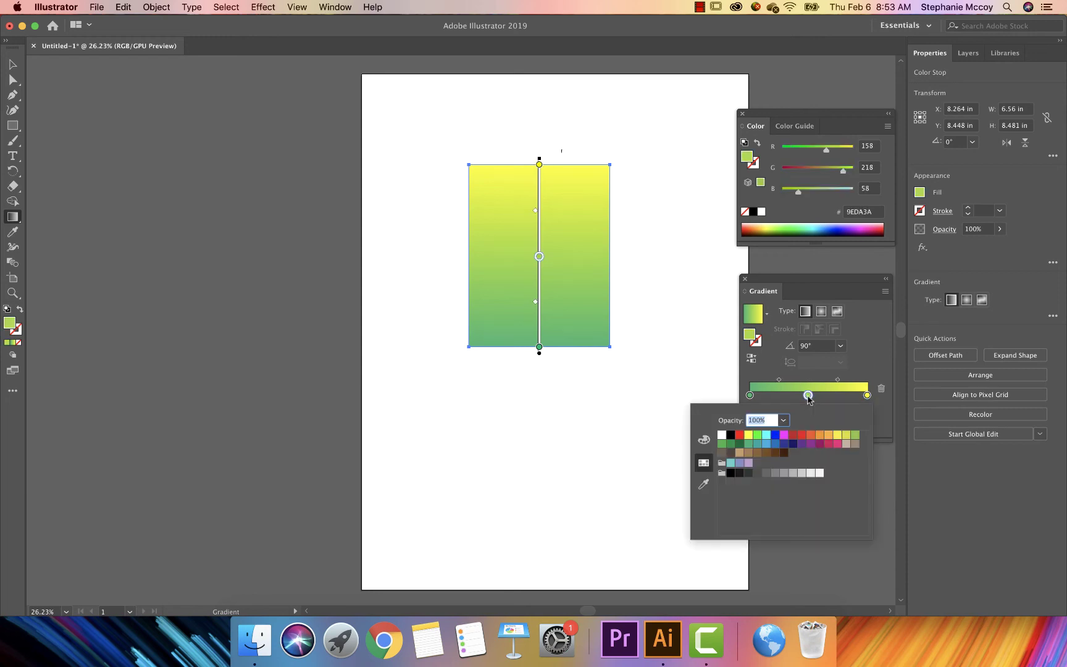
pyautogui.click(794, 435)
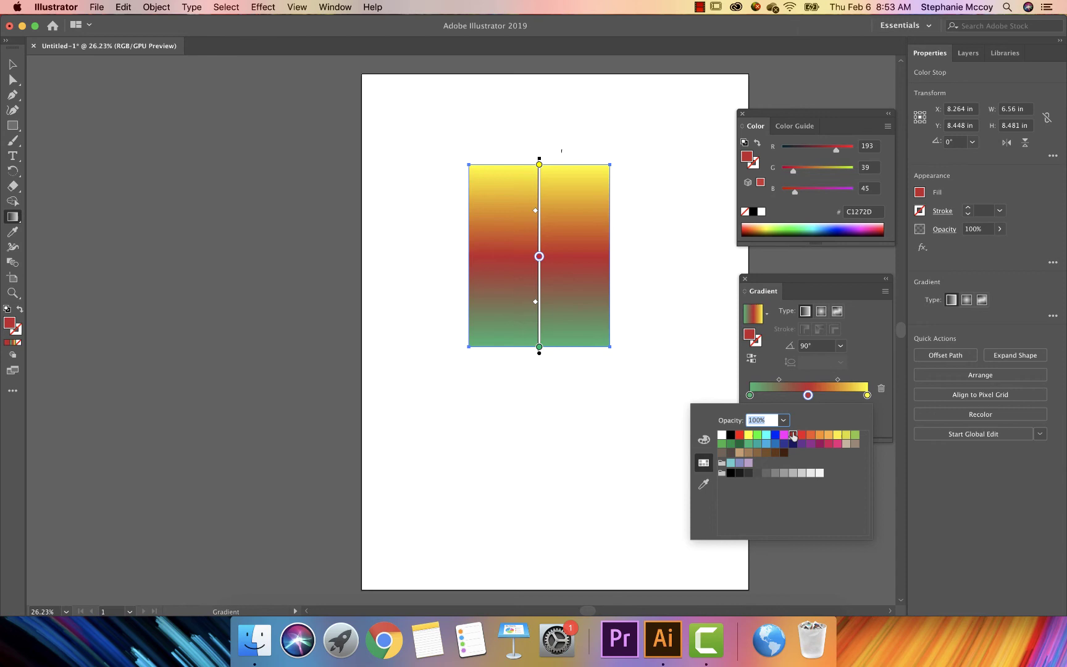
pyautogui.click(691, 363)
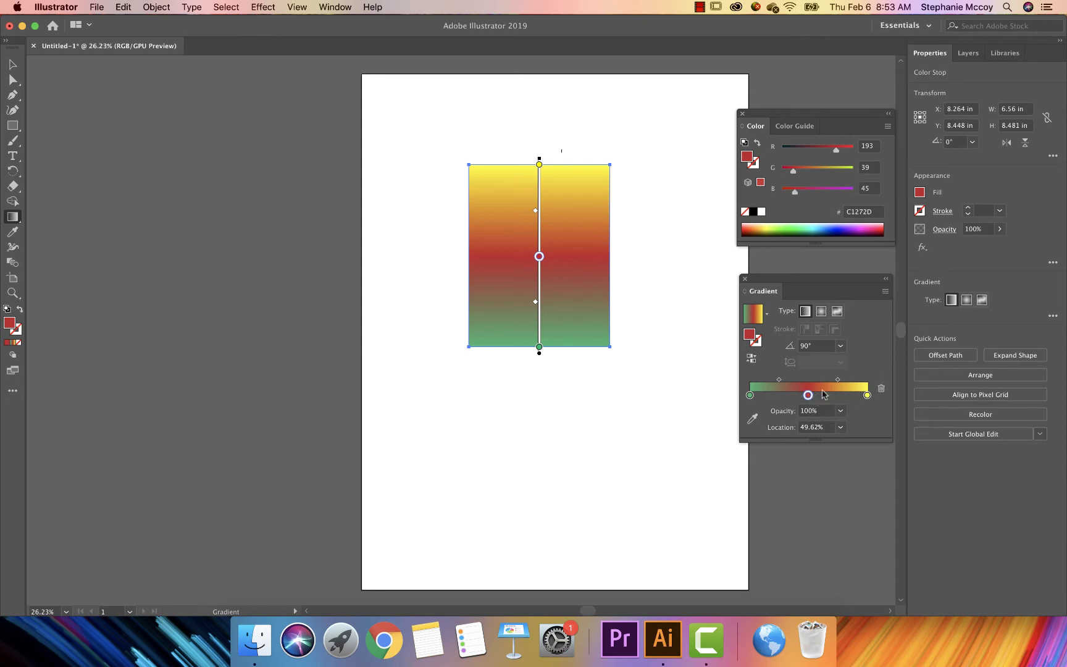
# Step: Delete the red middle color stop from the gradient and return to the Selection tool
pyautogui.click(882, 389)
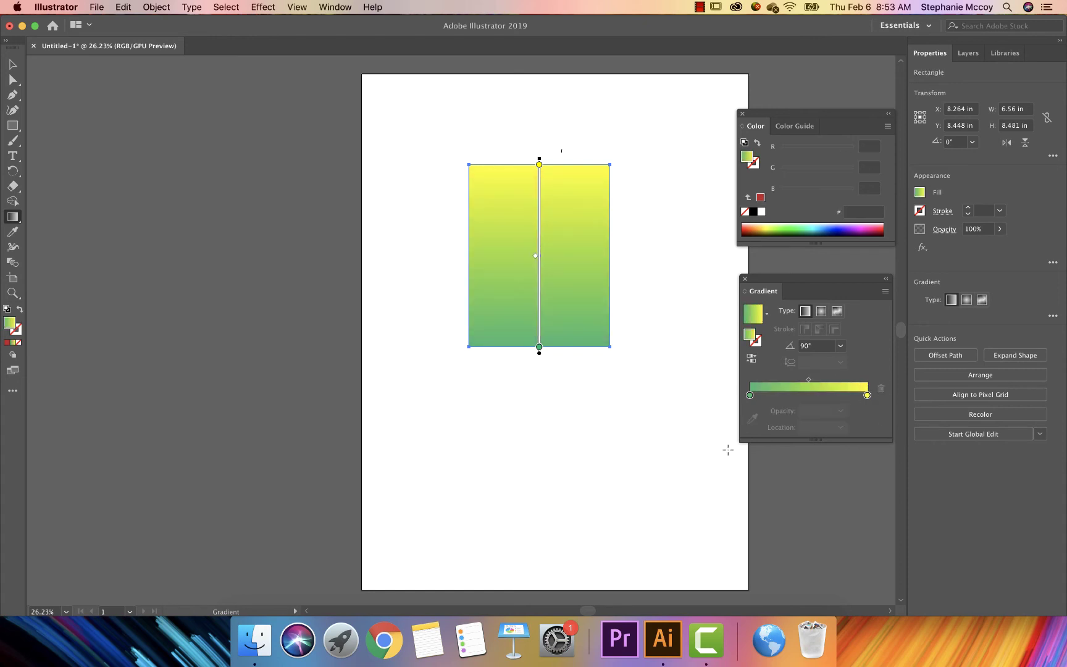
pyautogui.press('v')
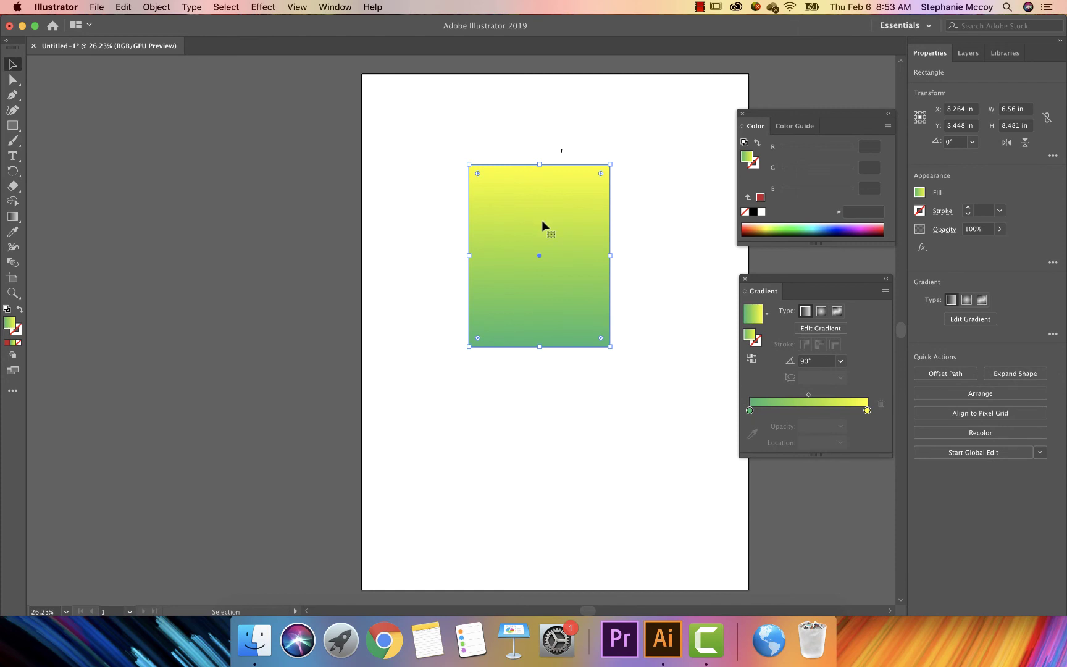
# Step: Delete the existing gradient rectangle and draw a new one across the artboard's upper part, about 18 in wide and 17.18 in high
pyautogui.press('Delete')
pyautogui.moveTo(816, 114); pyautogui.dragTo(841, 87)
pyautogui.moveTo(795, 277); pyautogui.dragTo(835, 247)
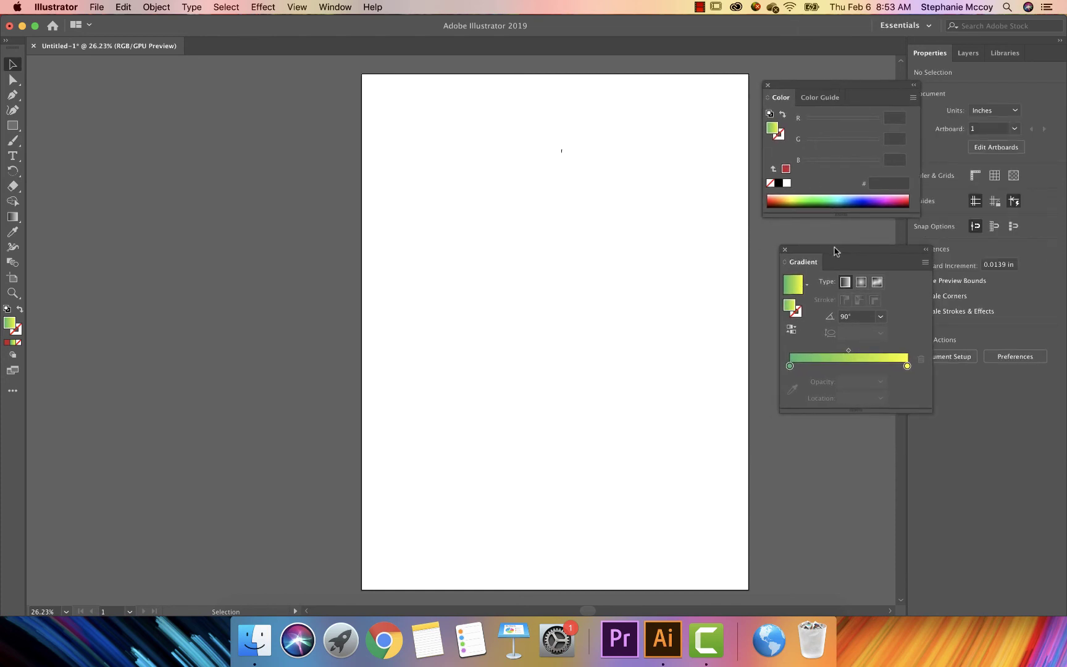
pyautogui.click(15, 128)
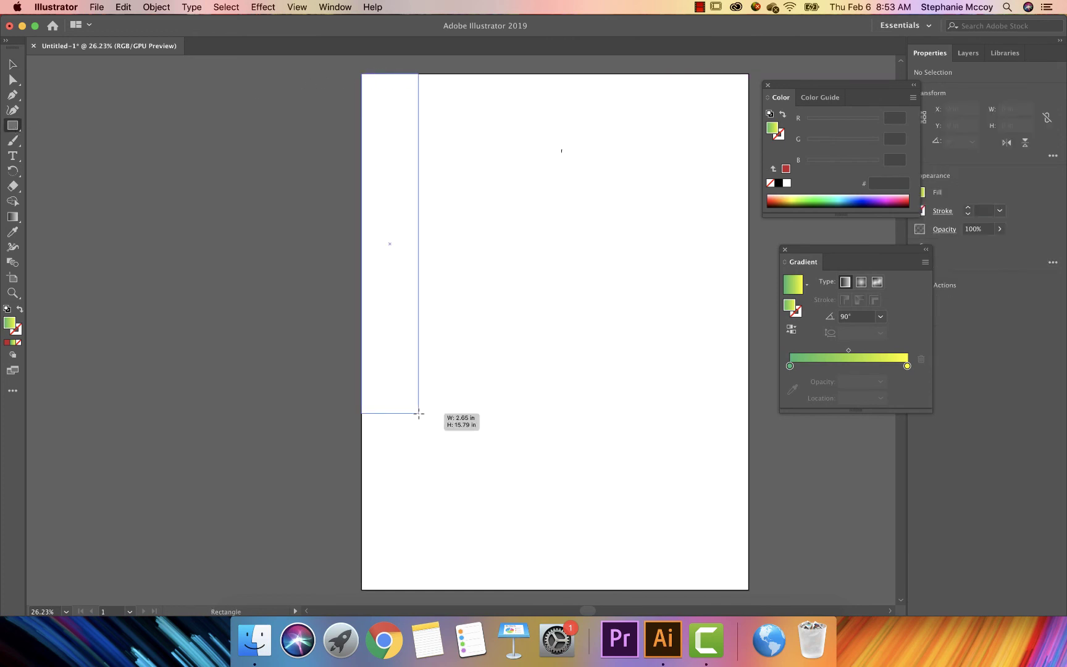
pyautogui.moveTo(419, 413); pyautogui.dragTo(748, 442)
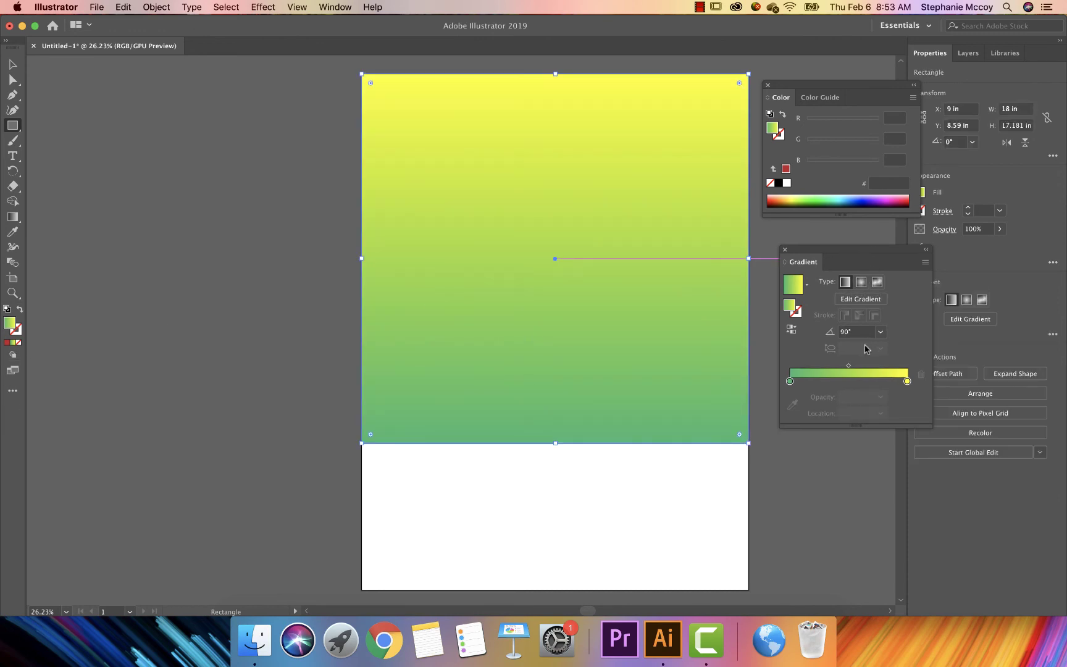
# Step: Recolor the gradient's green color stop to cyan 00FFFF and its yellow color stop to blue 0000FF
pyautogui.click(790, 381)
pyautogui.doubleClick(790, 381)
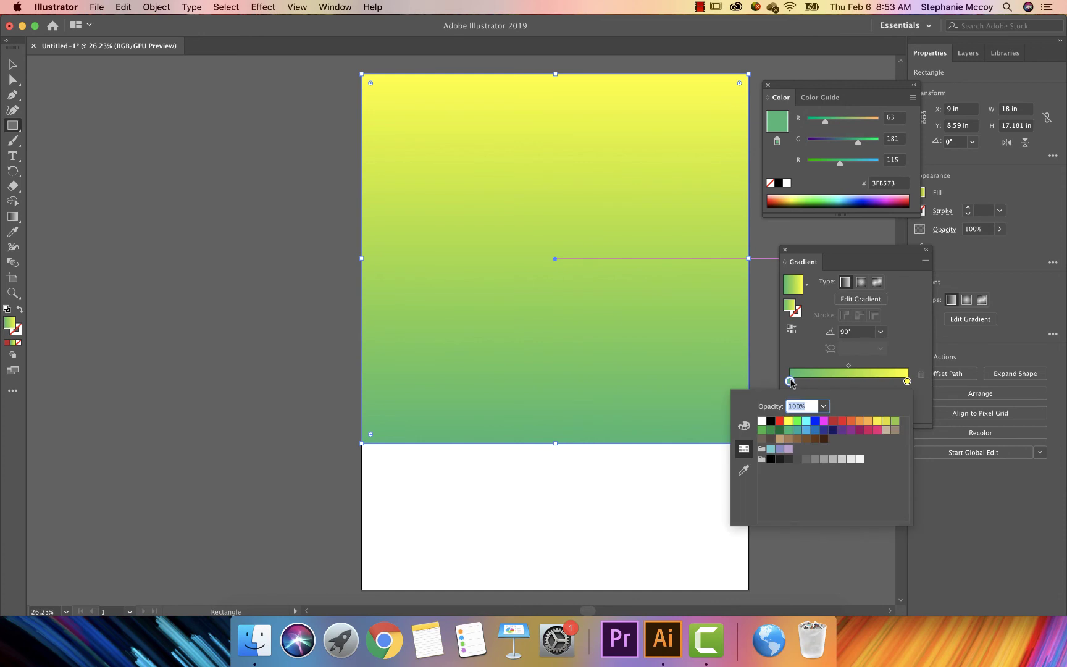
pyautogui.click(806, 421)
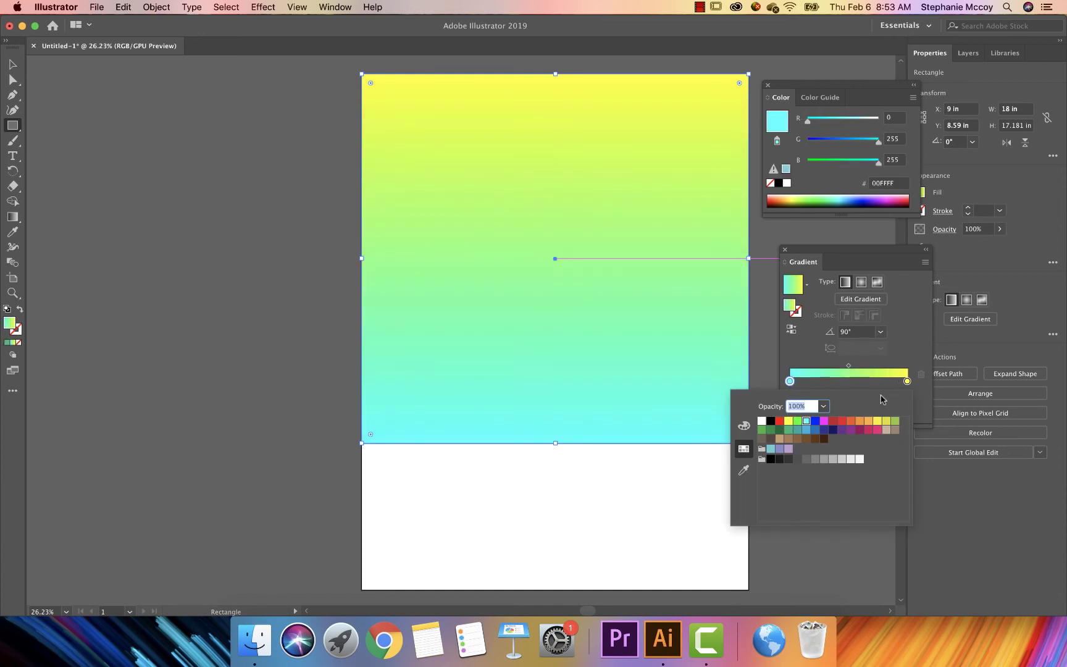
pyautogui.click(907, 382)
pyautogui.doubleClick(907, 382)
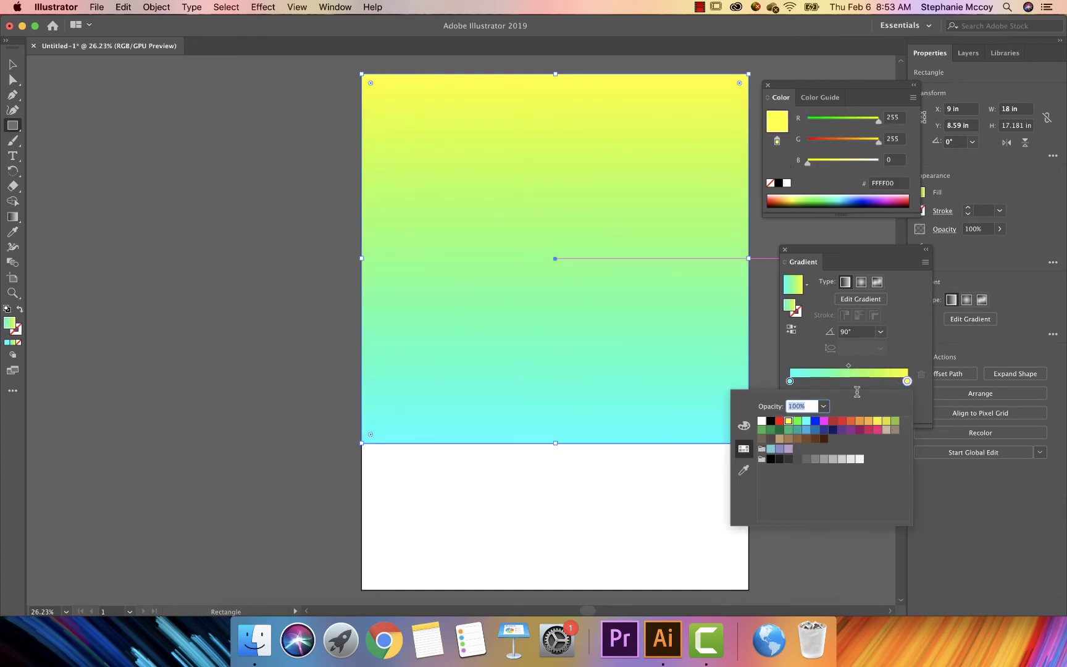
pyautogui.click(815, 421)
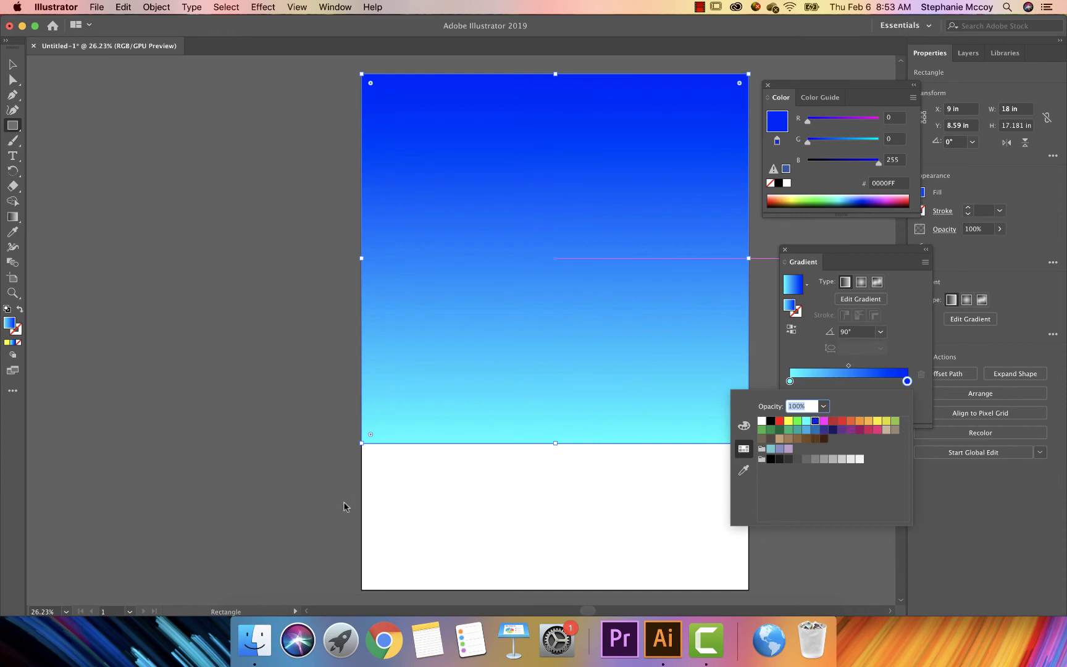
# Step: Expand Layer 1 in the layer list and close the floating Color and Gradient panels
pyautogui.click(12, 126)
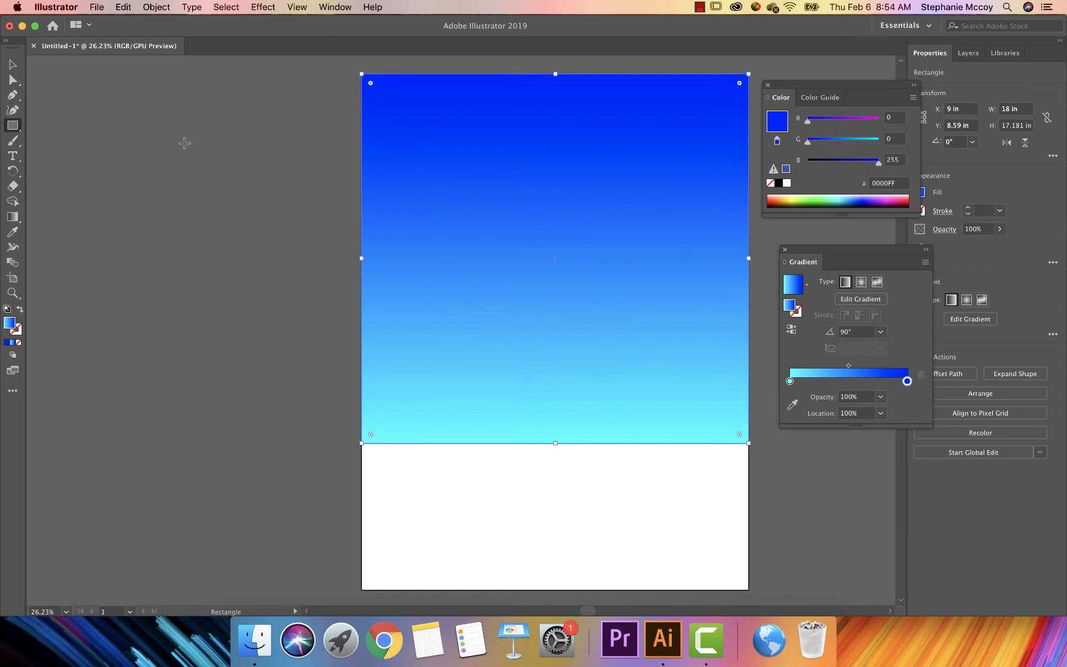
pyautogui.click(13, 65)
pyautogui.click(968, 53)
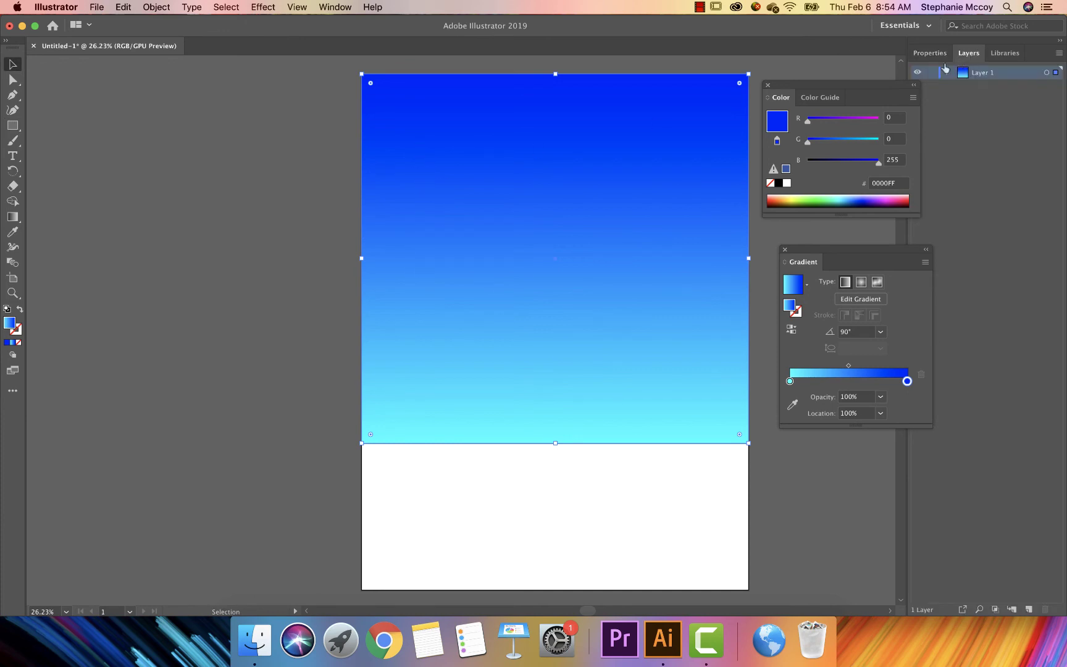
pyautogui.click(949, 73)
pyautogui.click(768, 84)
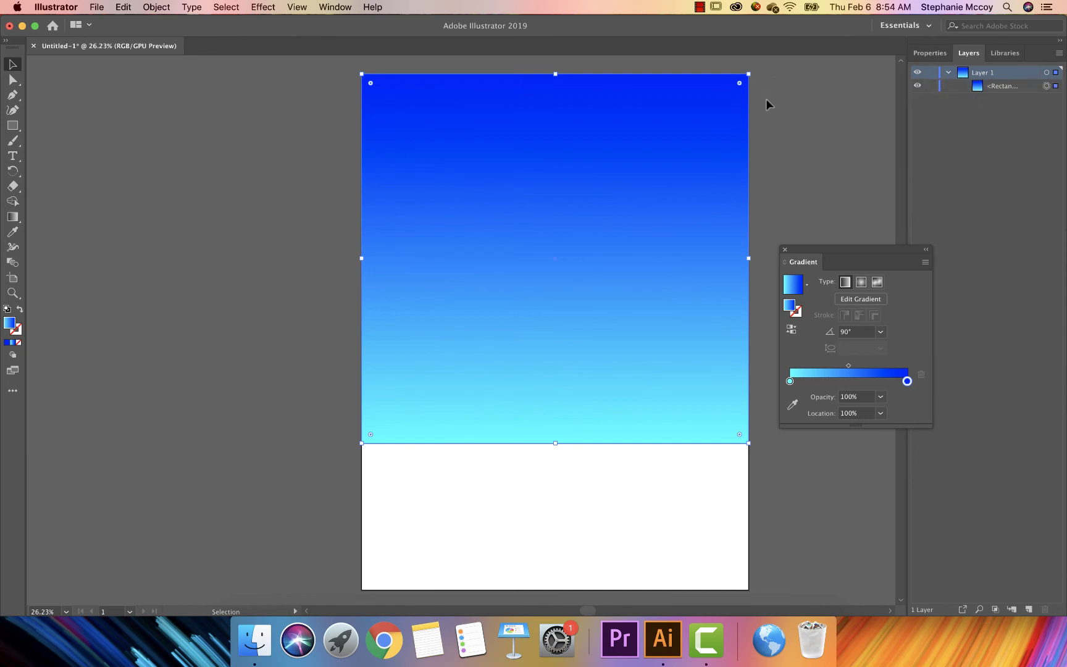
pyautogui.click(785, 249)
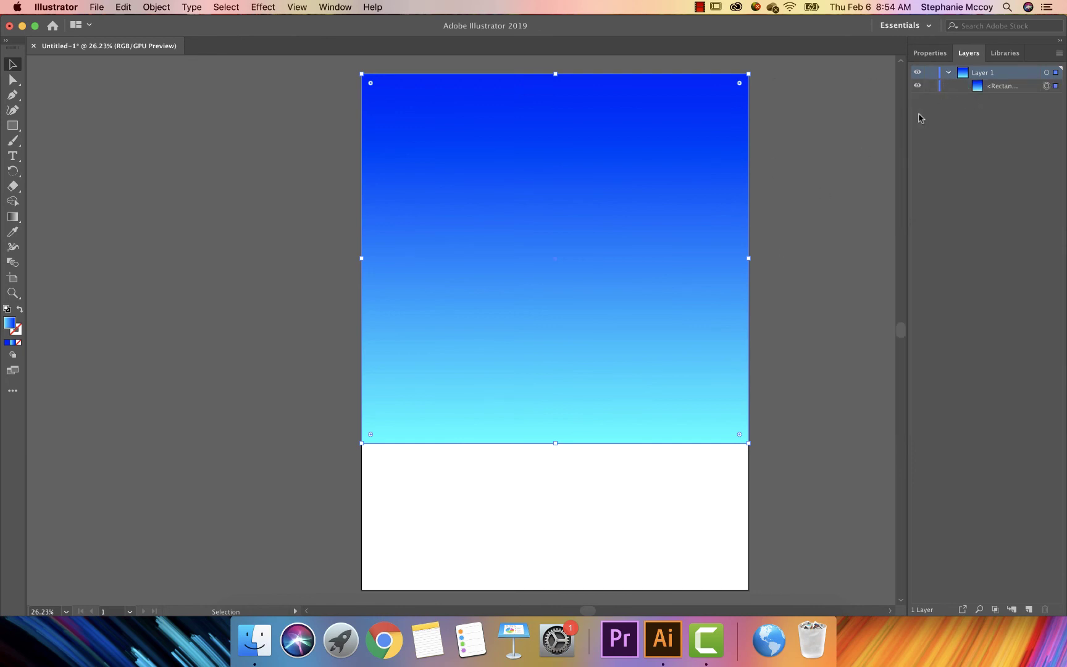
# Step: Toggle Layer 1's visibility off and on to check what it controls
pyautogui.click(919, 72)
pyautogui.click(918, 73)
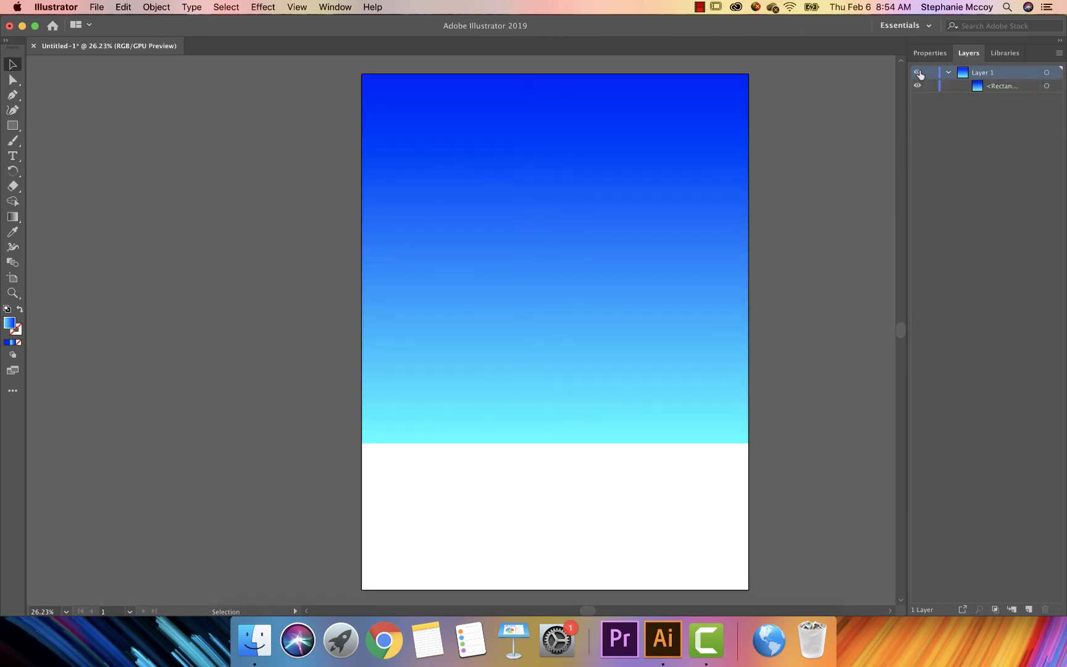
pyautogui.click(918, 73)
pyautogui.click(918, 73)
# Step: Lock the blue gradient sky rectangle
pyautogui.click(646, 233)
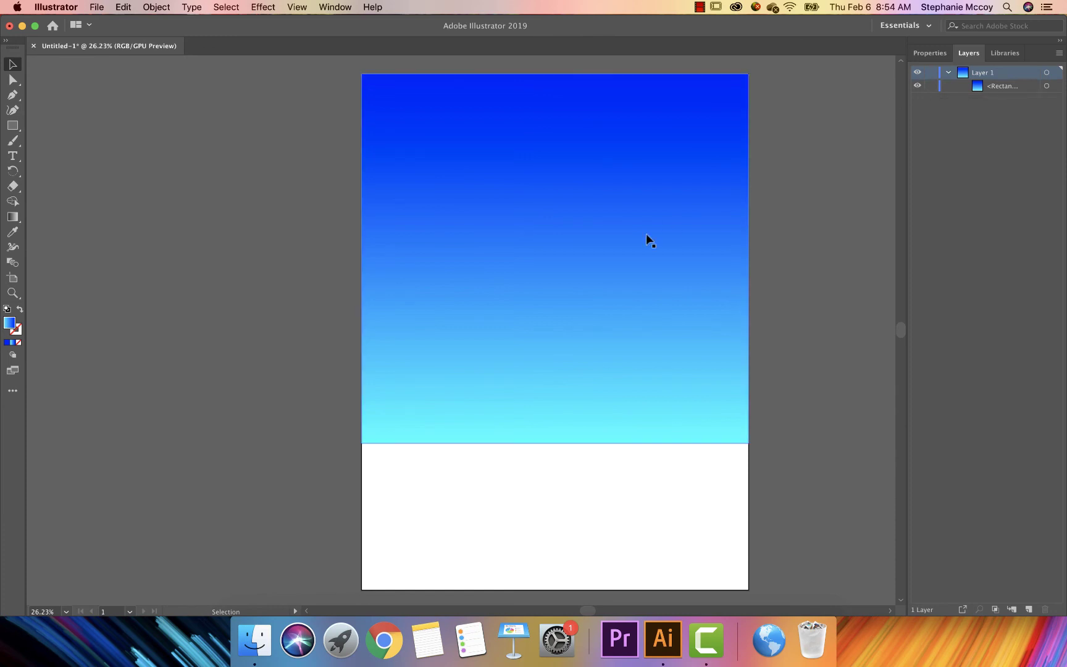
pyautogui.click(932, 85)
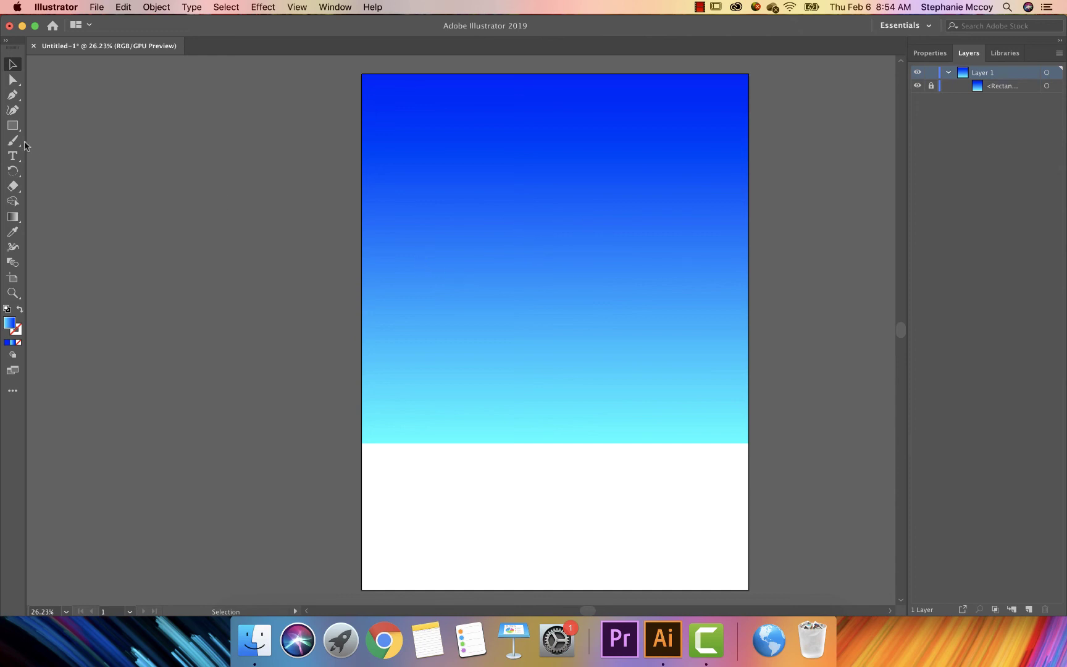
# Step: Draw a full-width rectangle over the blank area below the sky and fill it with solid dark green 20721E
pyautogui.click(12, 125)
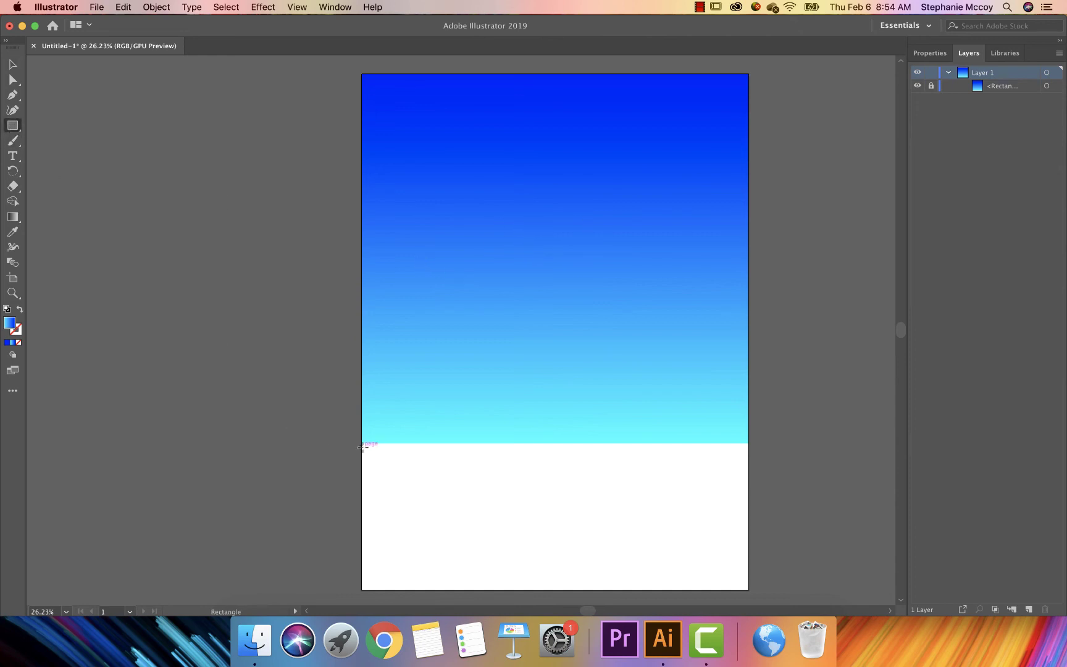
pyautogui.moveTo(362, 443); pyautogui.dragTo(749, 585)
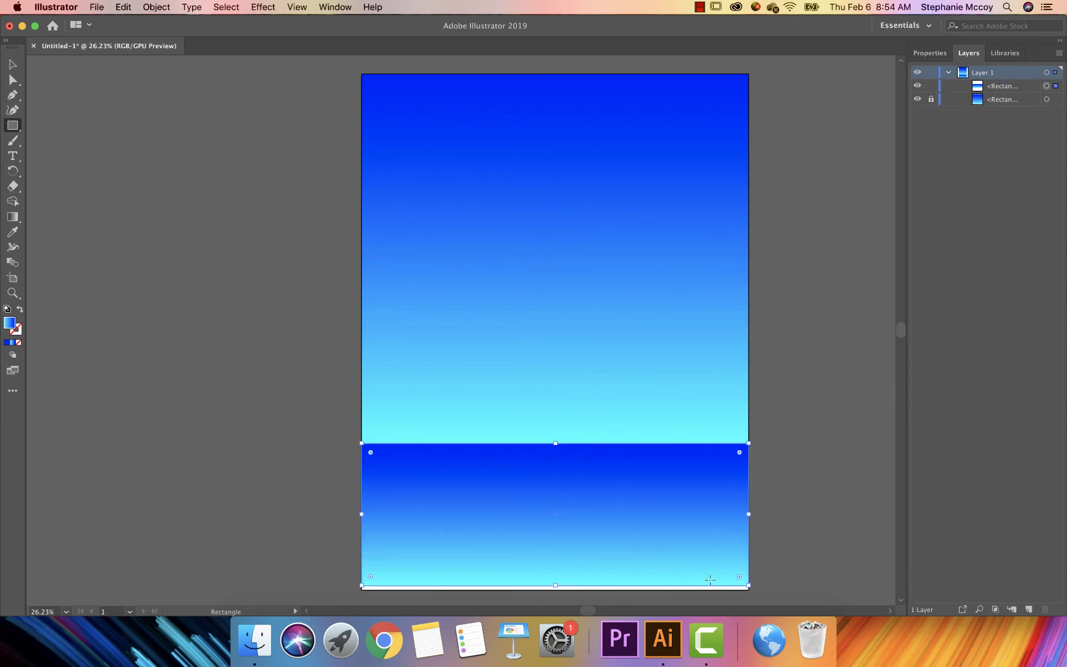
pyautogui.click(9, 344)
pyautogui.doubleClick(10, 325)
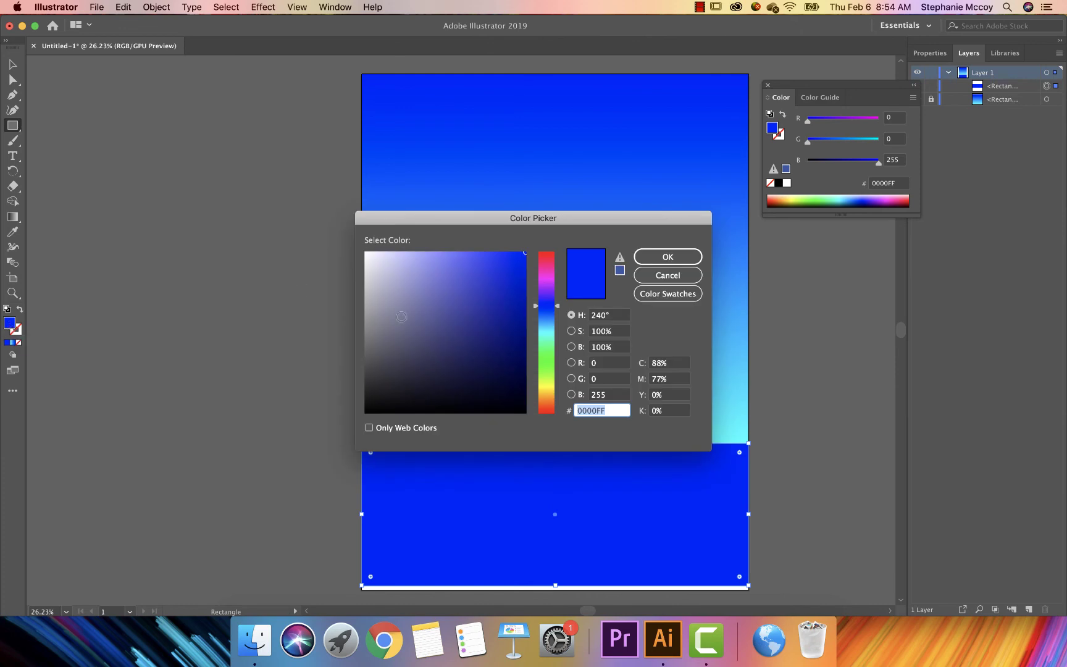
pyautogui.click(537, 360)
pyautogui.click(486, 324)
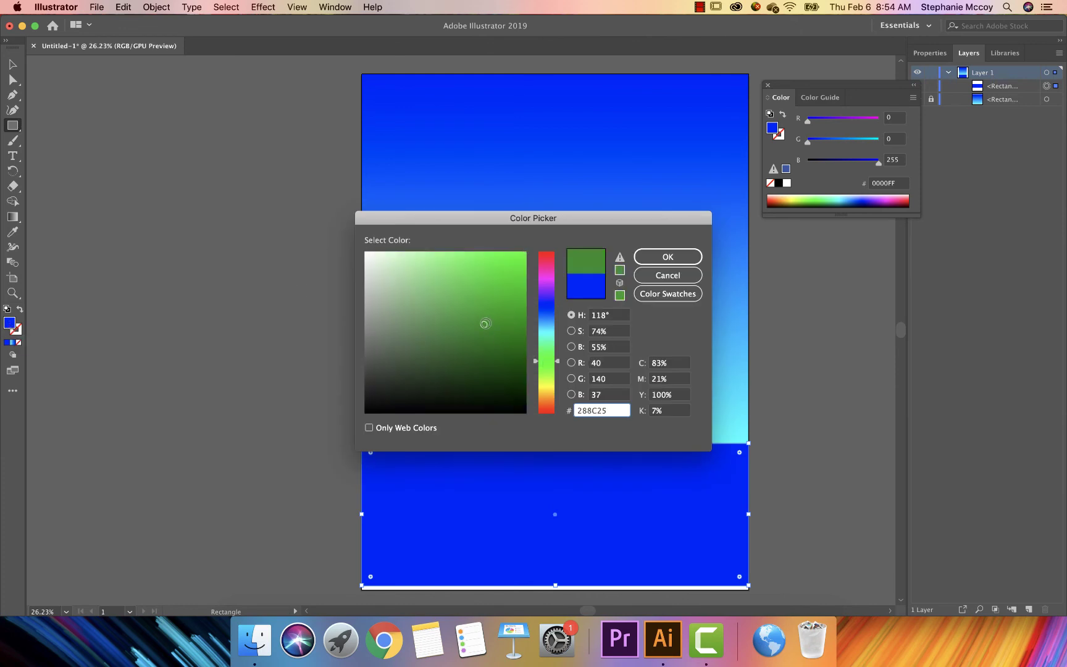
pyautogui.click(484, 343)
pyautogui.click(484, 340)
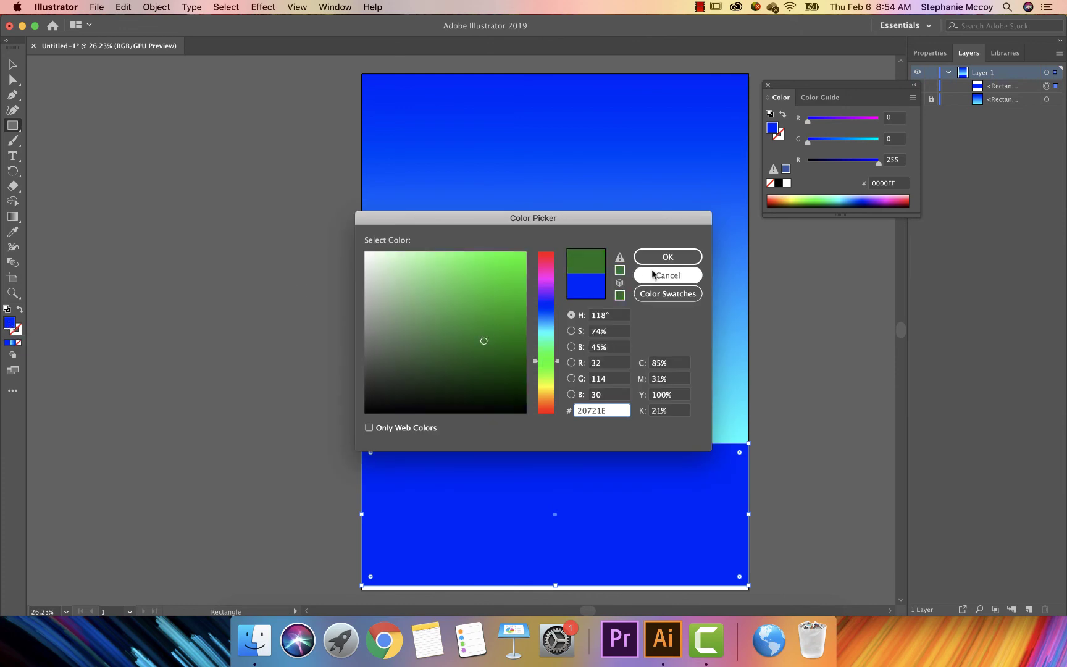
pyautogui.click(667, 257)
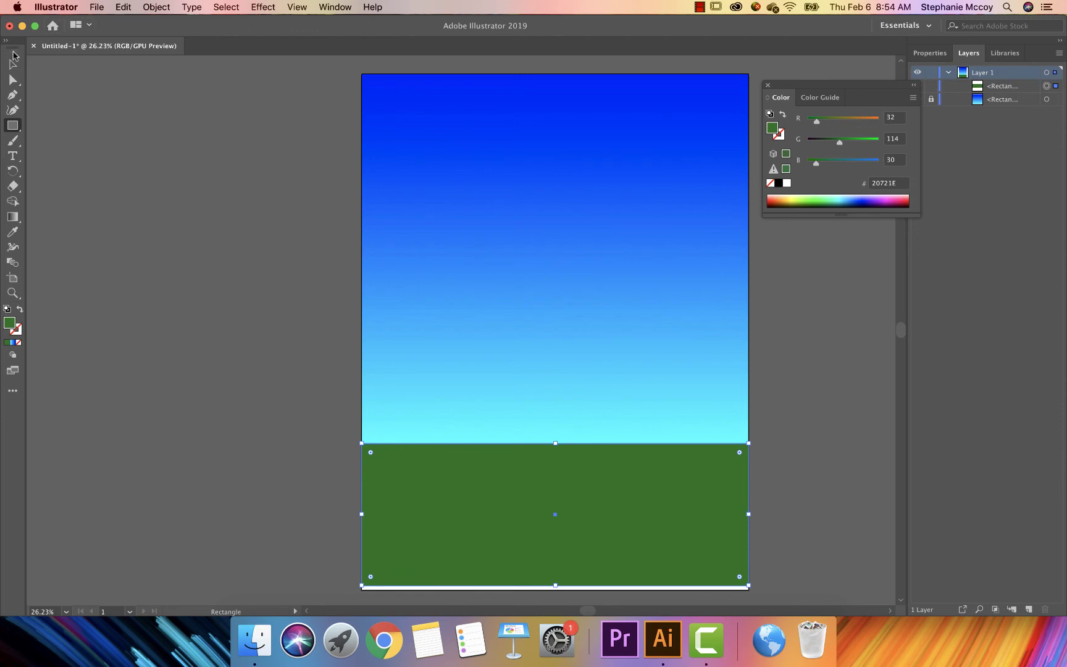
# Step: Extend the green rectangle down to the artboard's bottom edge and lock it
pyautogui.click(13, 64)
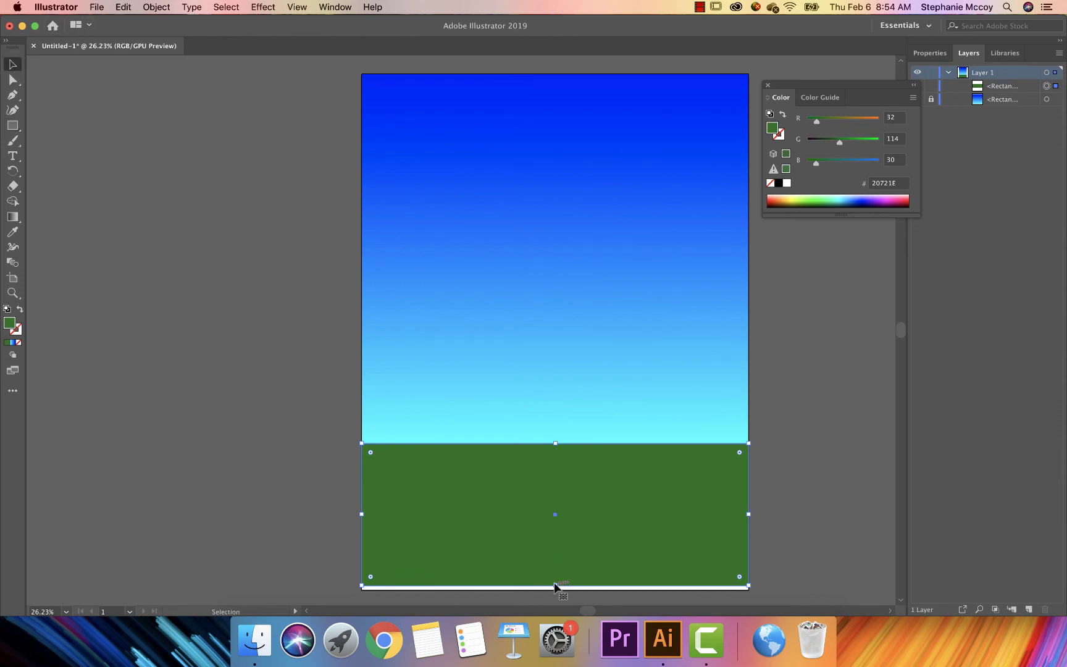
pyautogui.moveTo(555, 585); pyautogui.dragTo(556, 592)
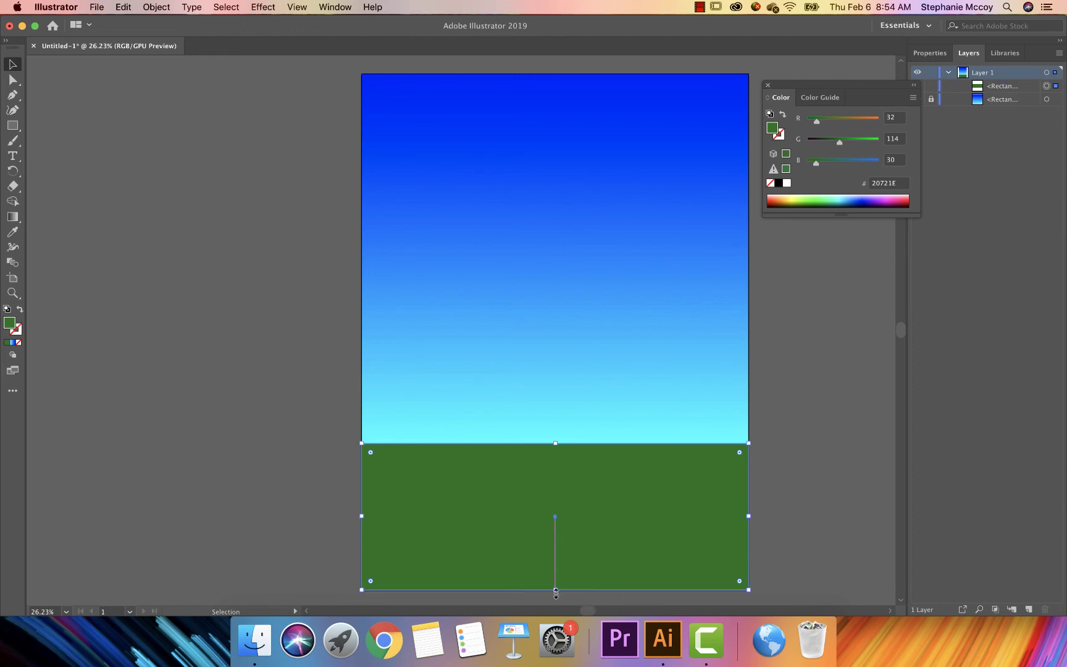
pyautogui.click(105, 163)
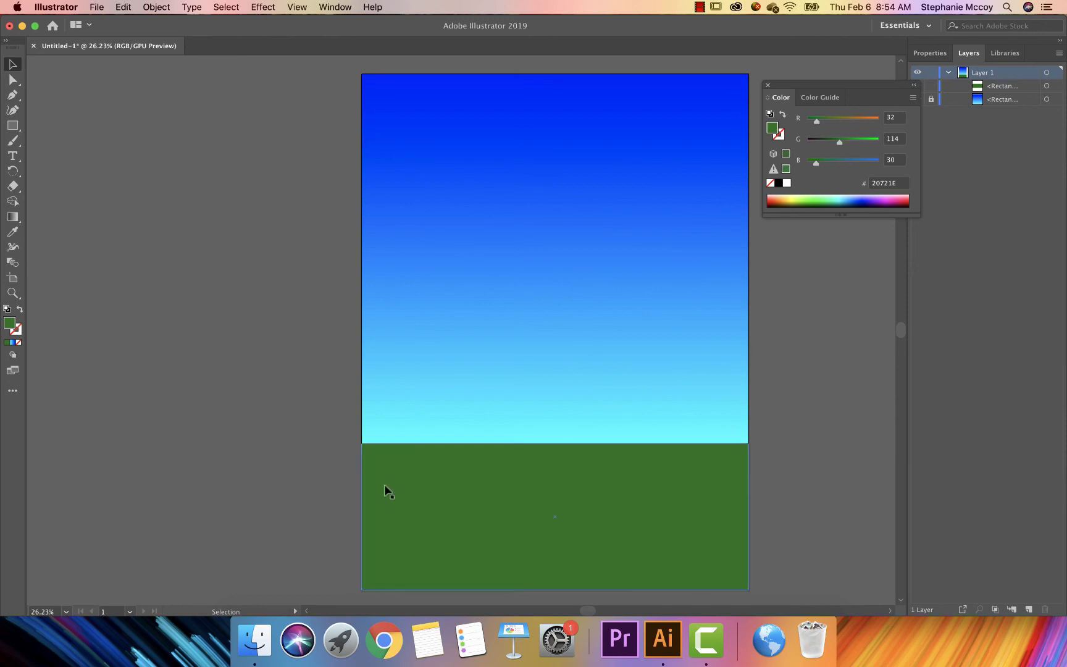
pyautogui.click(488, 500)
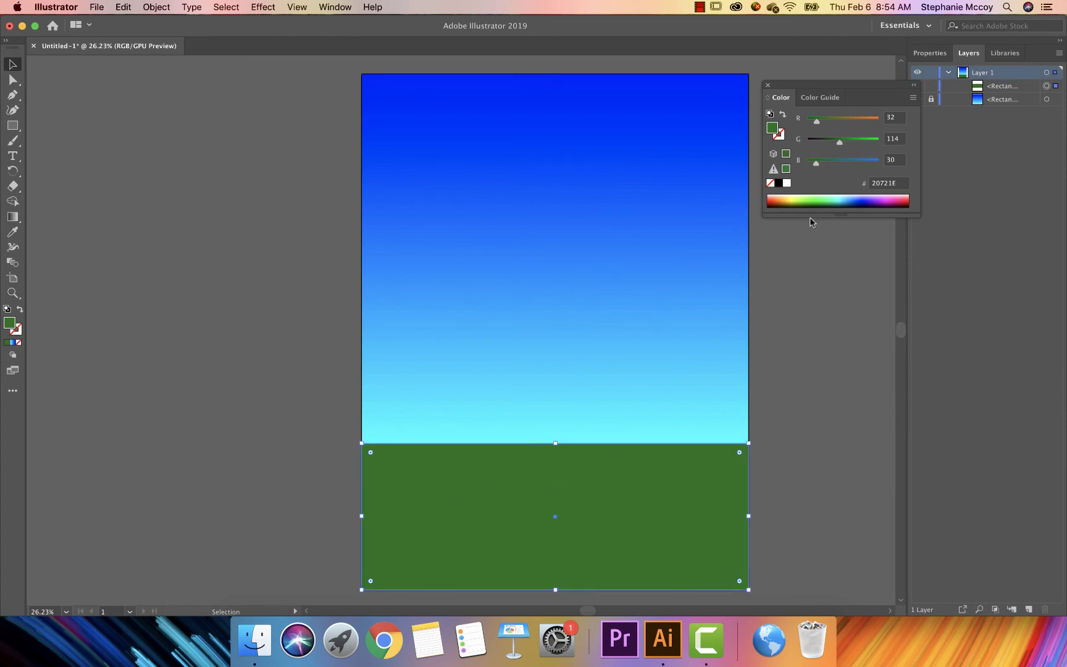
pyautogui.click(933, 86)
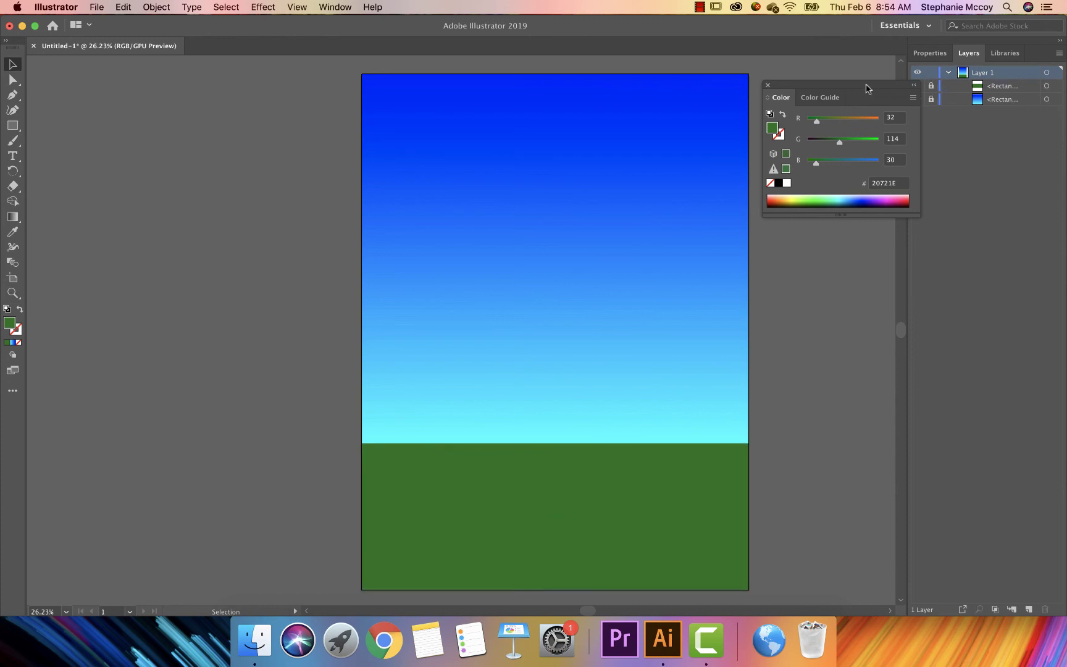
# Step: Move the Color panel clear of the layer list and toggle the visibility of the green and sky rectangles to identify each
pyautogui.moveTo(867, 88); pyautogui.dragTo(859, 164)
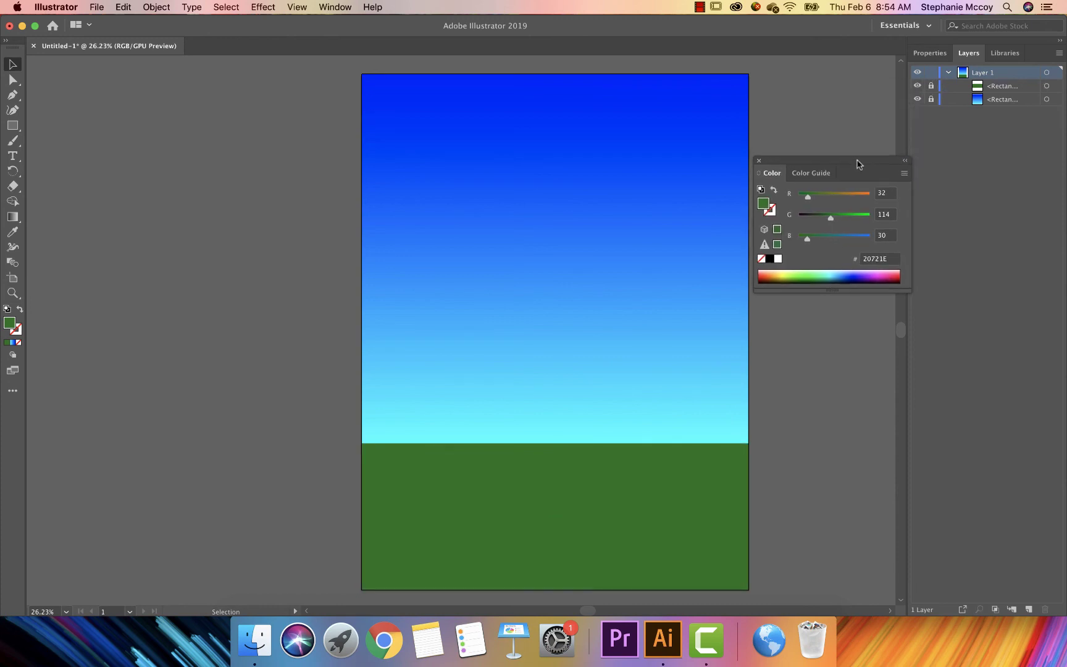
pyautogui.click(918, 86)
pyautogui.click(918, 87)
pyautogui.click(918, 100)
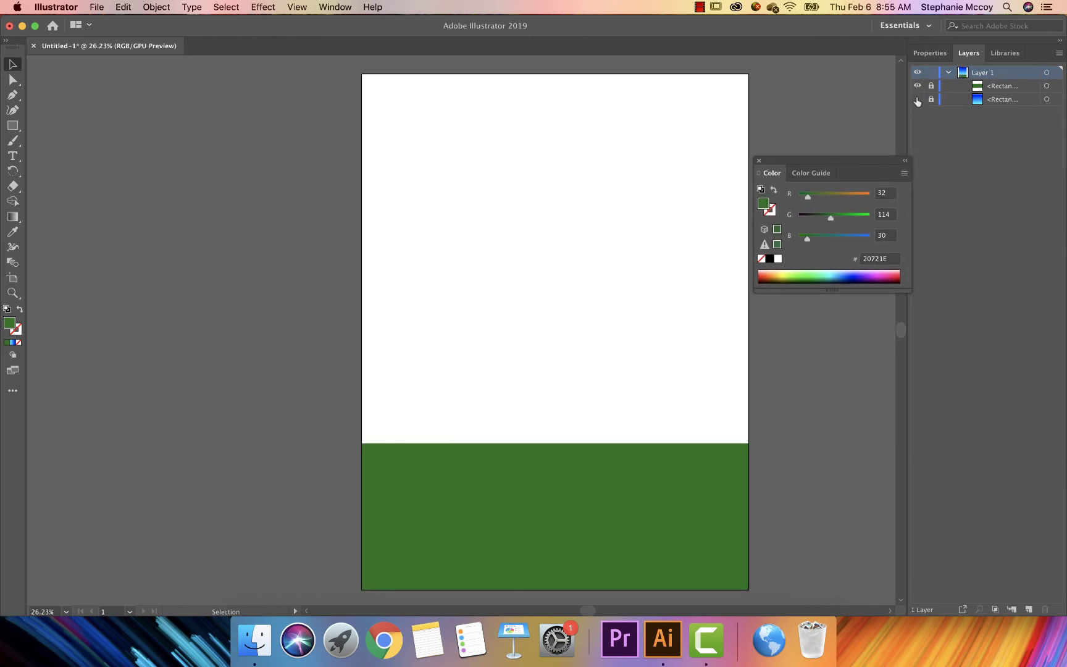
pyautogui.click(918, 100)
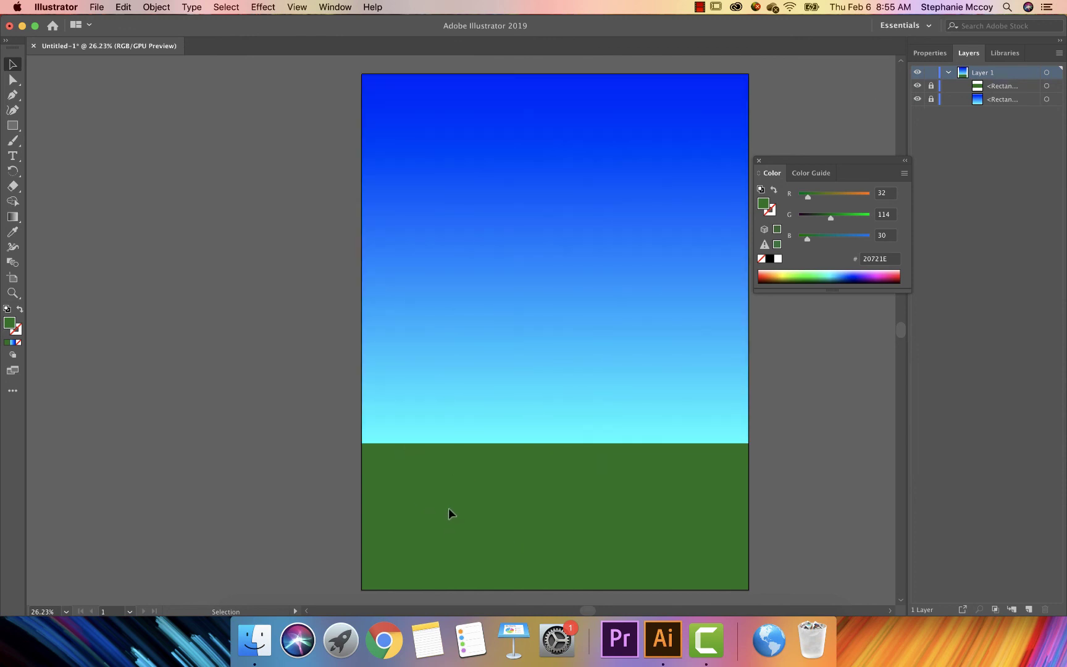
# Step: Paint a closed cloud outline across the upper sky with the Paintbrush tool, using the White swatch
pyautogui.click(15, 143)
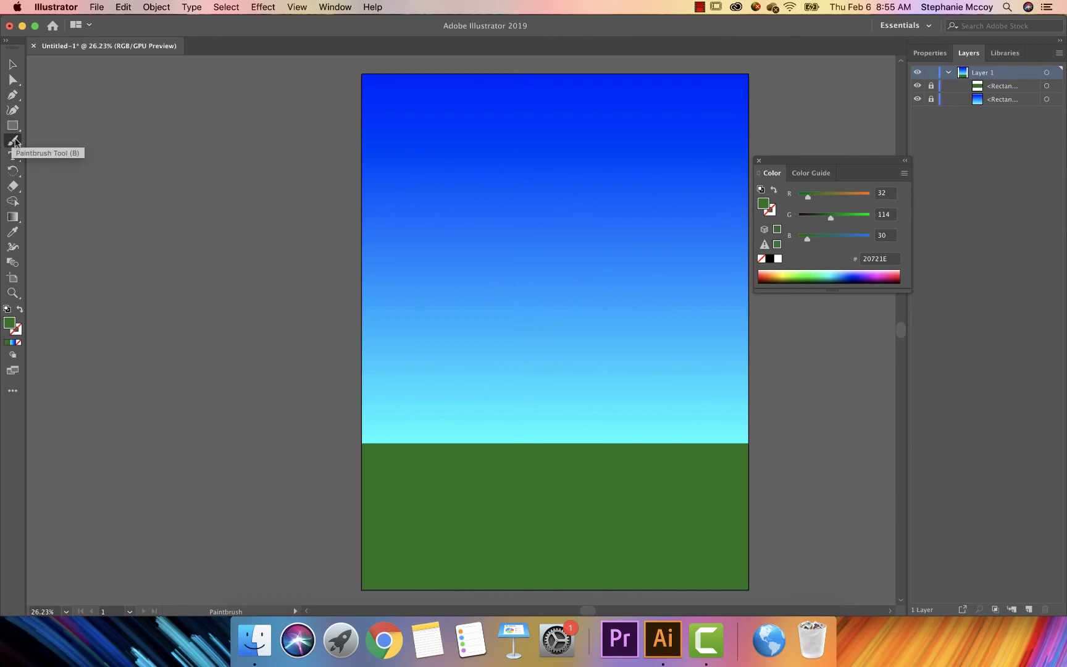
pyautogui.doubleClick(10, 323)
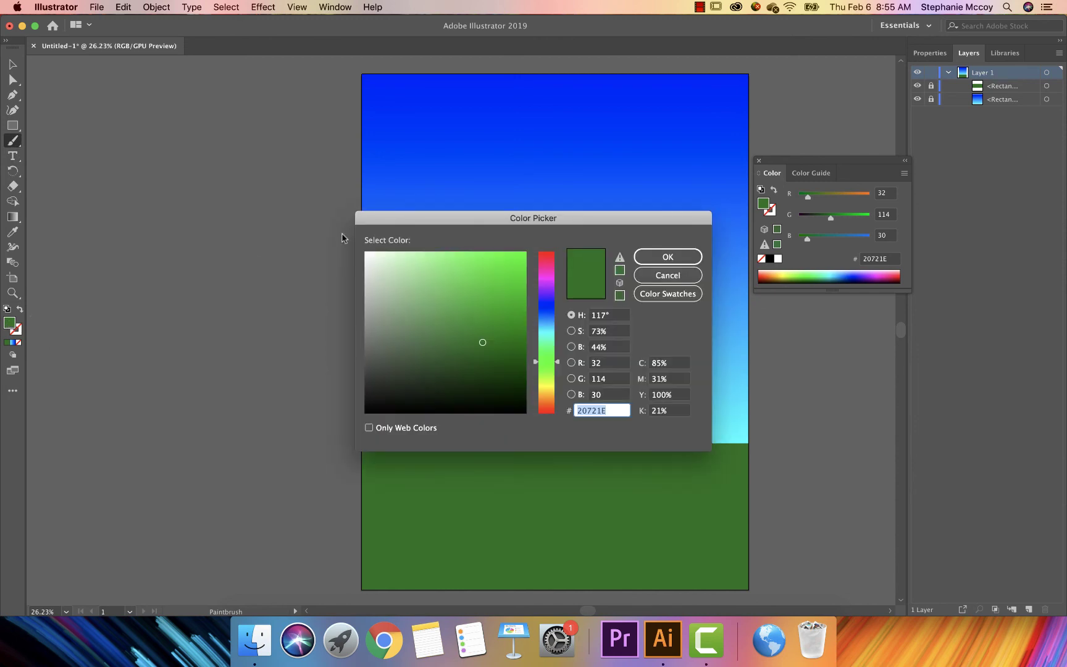
pyautogui.click(646, 294)
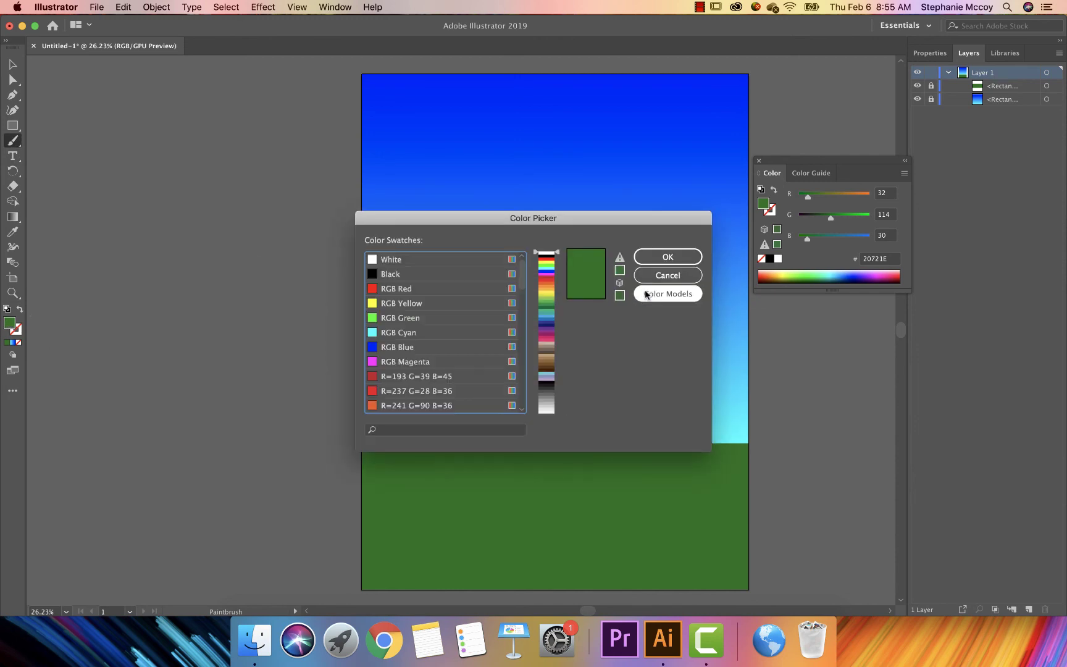
pyautogui.click(389, 260)
pyautogui.click(687, 257)
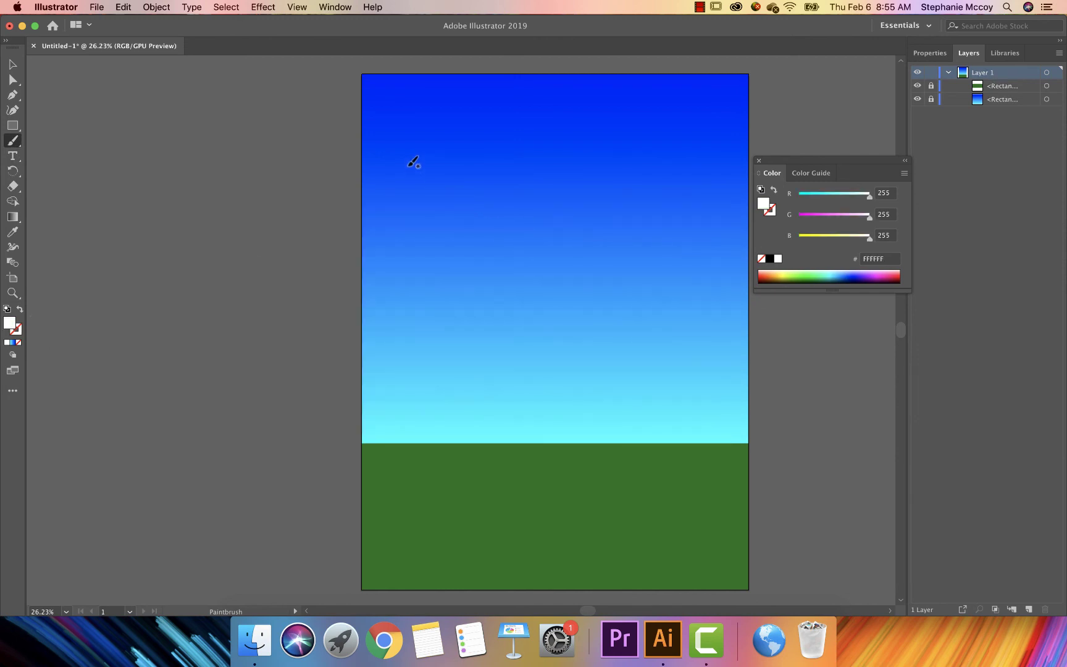
pyautogui.moveTo(406, 156)
pyautogui.mouseDown()
pyautogui.moveTo(431, 136)
pyautogui.moveTo(504, 141)
pyautogui.moveTo(559, 123)
pyautogui.moveTo(626, 147)
pyautogui.moveTo(668, 186)
pyautogui.moveTo(592, 190)
pyautogui.moveTo(532, 169)
pyautogui.moveTo(470, 217)
pyautogui.moveTo(416, 221)
pyautogui.moveTo(393, 190)
pyautogui.moveTo(408, 156)
pyautogui.mouseUp()
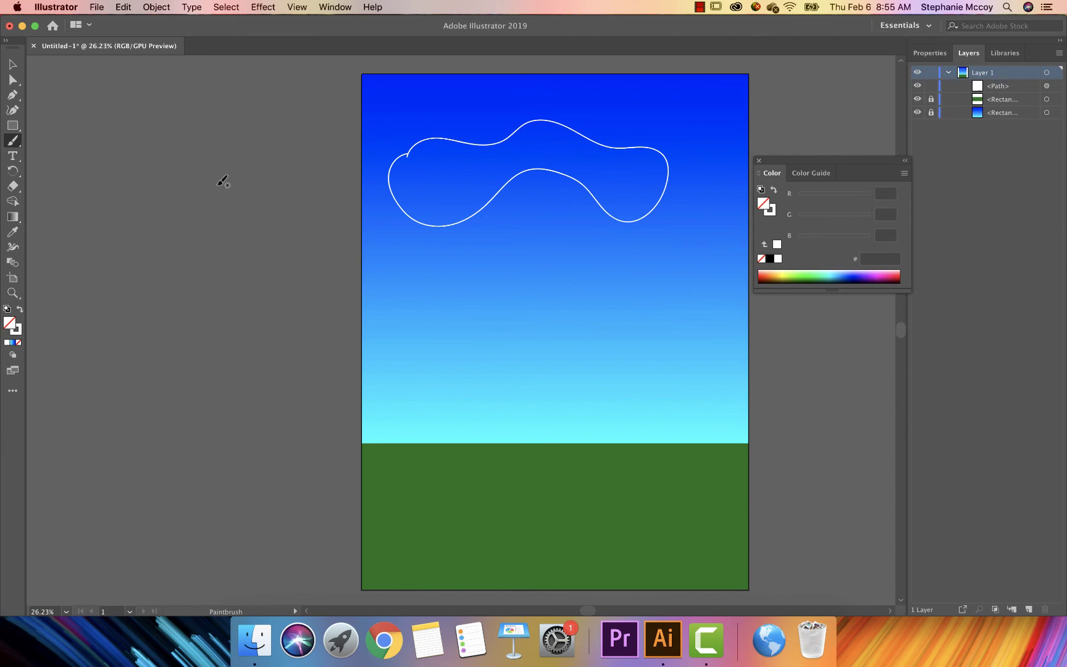
# Step: Fill the painted cloud outline in the upper sky with solid white
pyautogui.click(13, 64)
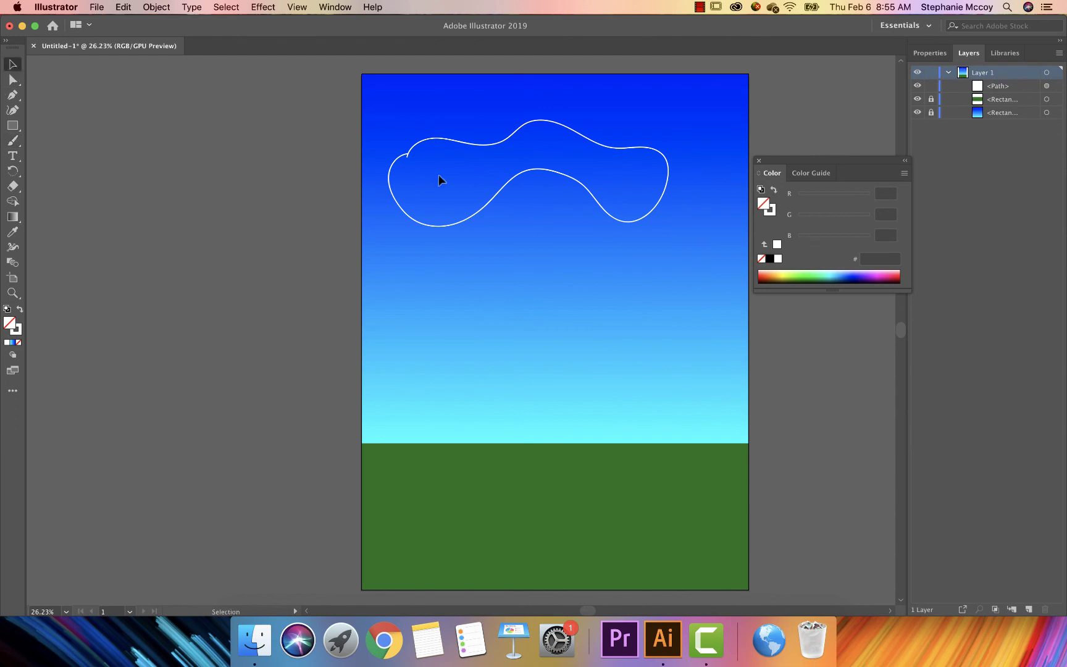
pyautogui.click(447, 139)
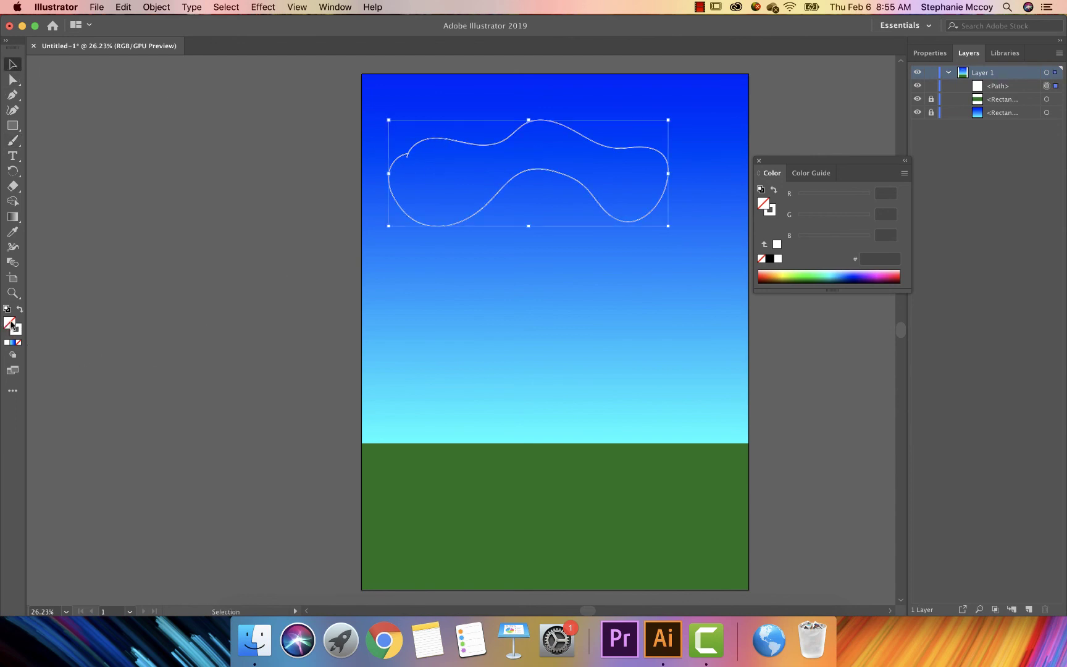
pyautogui.click(7, 343)
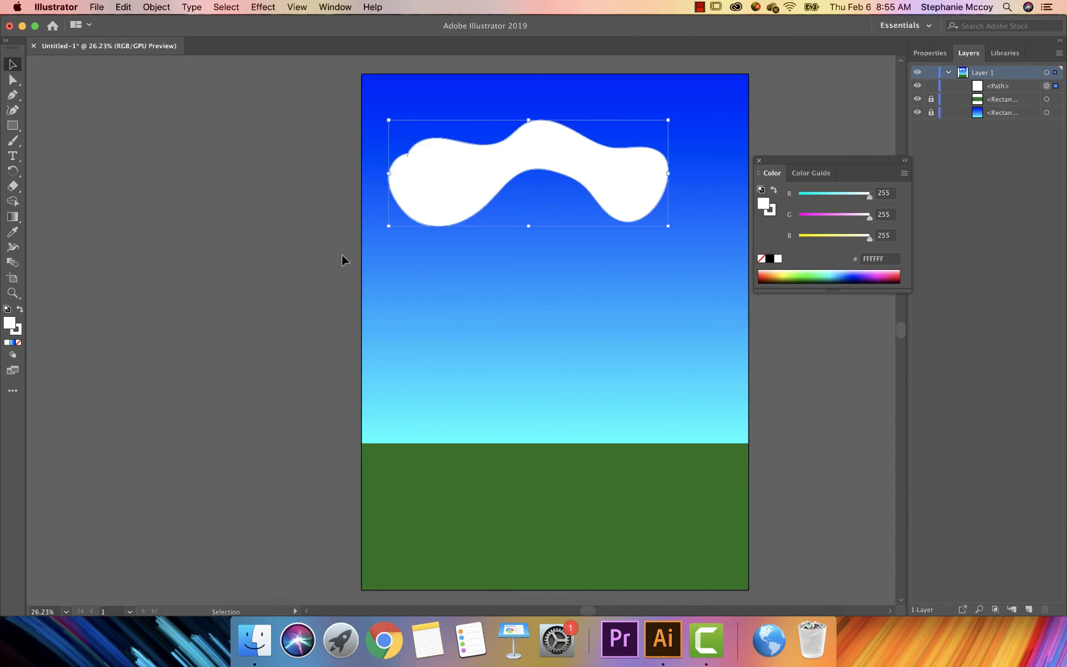
# Step: Paint a wavy open white stroke below the cloud with the Paintbrush tool and delete it
pyautogui.click(13, 141)
pyautogui.moveTo(454, 294)
pyautogui.mouseDown()
pyautogui.moveTo(548, 256)
pyautogui.moveTo(630, 291)
pyautogui.moveTo(686, 279)
pyautogui.mouseUp()
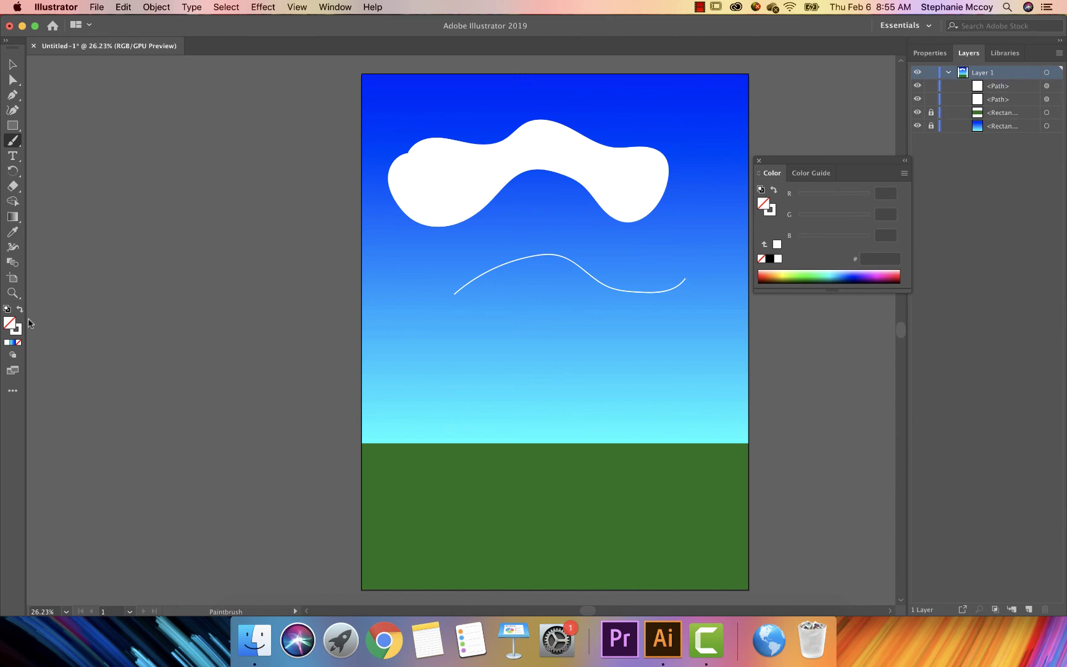
pyautogui.click(8, 343)
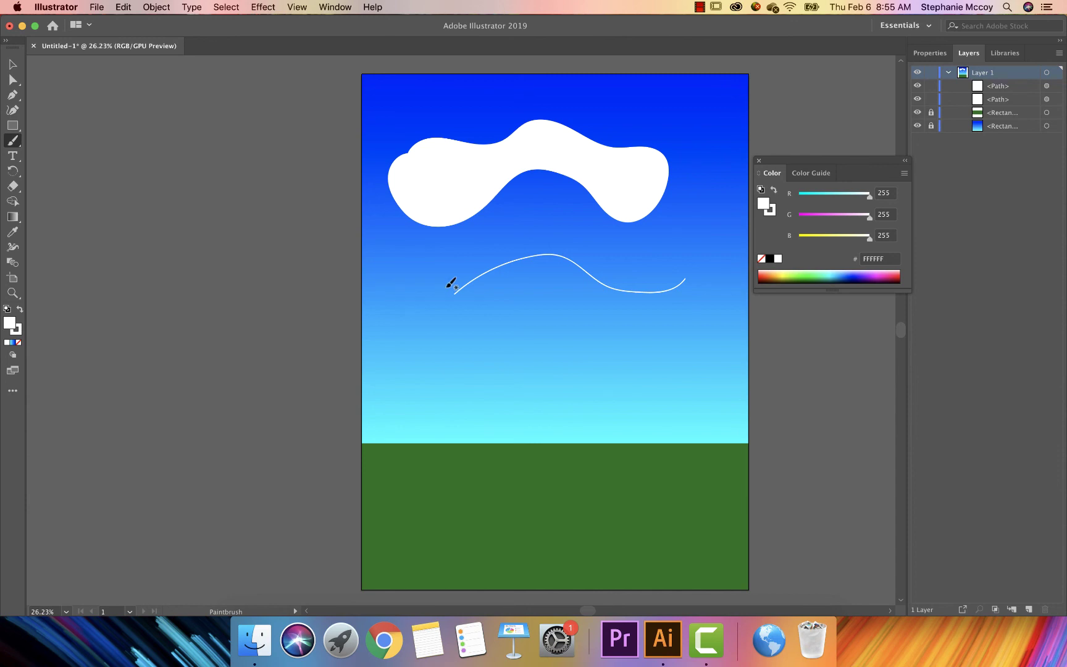
pyautogui.click(12, 65)
pyautogui.click(486, 269)
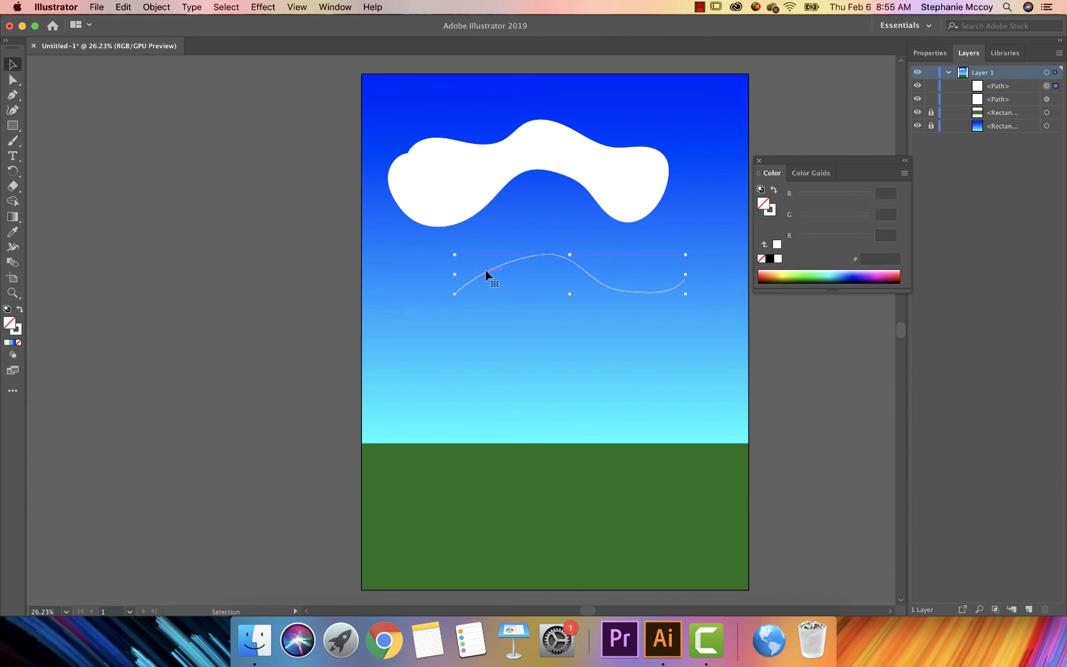
pyautogui.press('Delete')
pyautogui.click(435, 193)
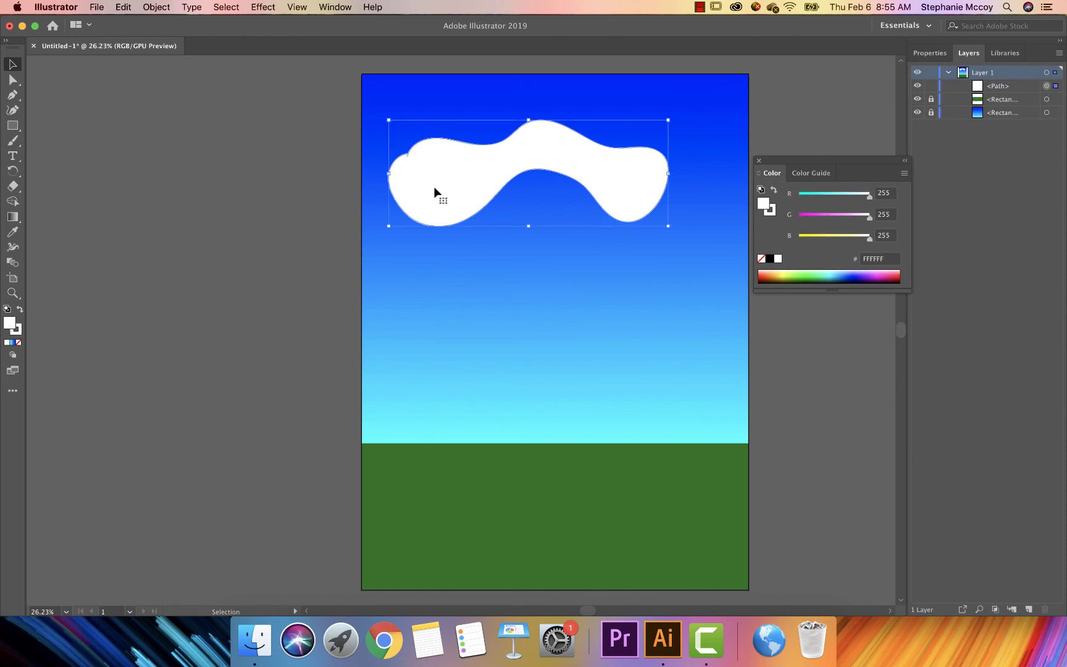
pyautogui.click(197, 188)
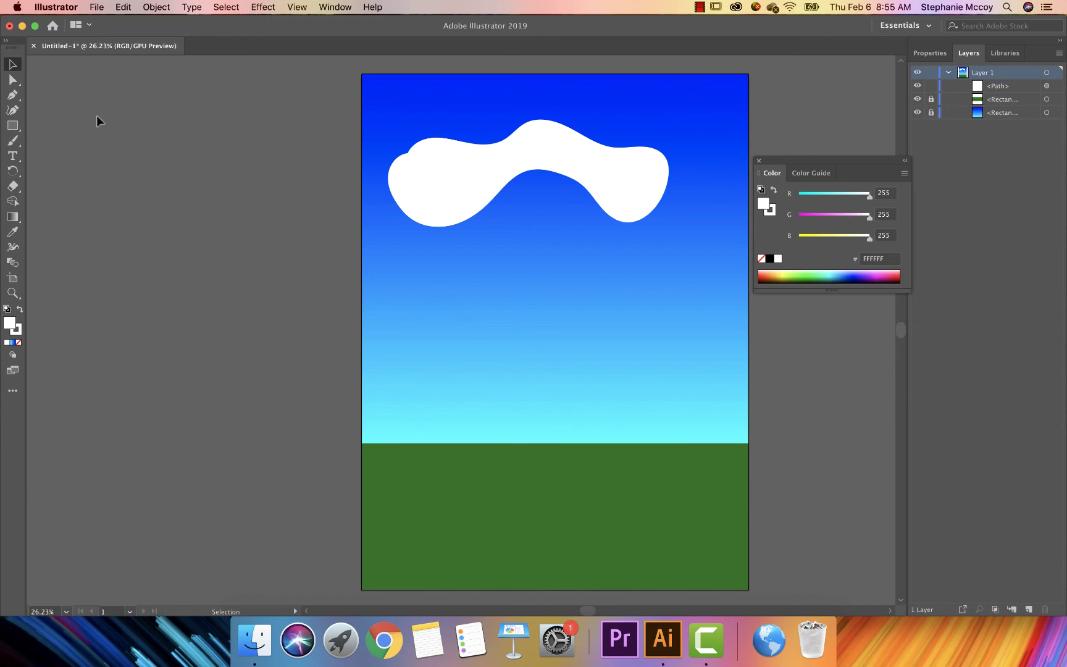
# Step: Draw a closed white triangle with the Pen tool on the blank pasteboard beside the artboard
pyautogui.click(12, 95)
pyautogui.click(119, 201)
pyautogui.click(156, 320)
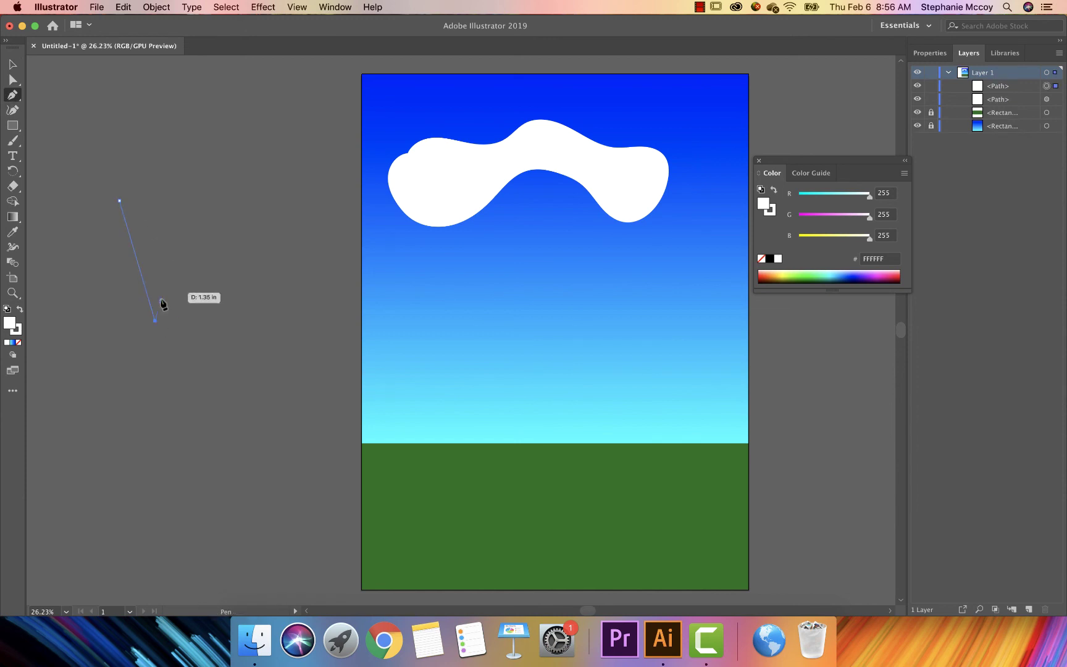
pyautogui.click(200, 212)
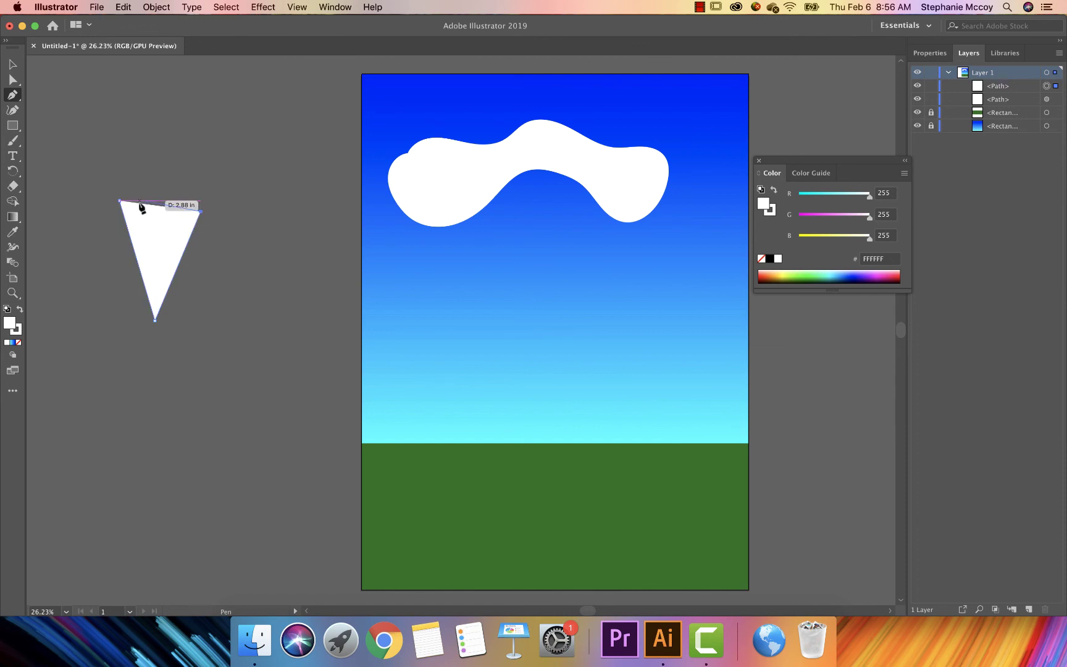
pyautogui.click(120, 201)
# Step: Bend the triangle's three sides outward with the Curvature tool and add an anchor point on its lower-left edge
pyautogui.click(13, 112)
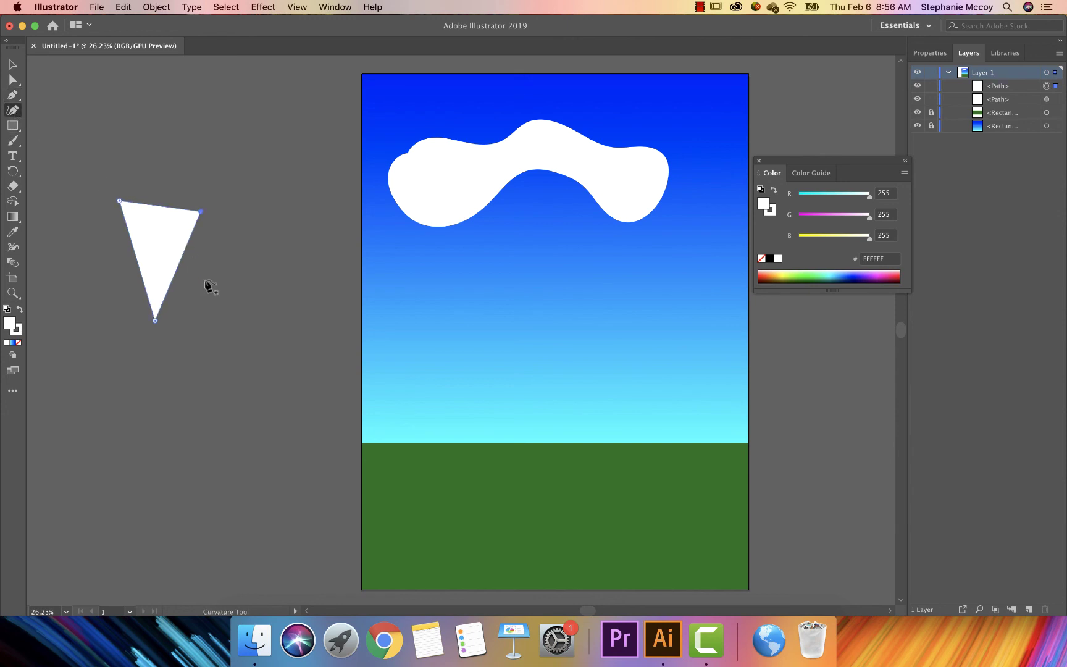
pyautogui.moveTo(180, 265); pyautogui.dragTo(228, 281)
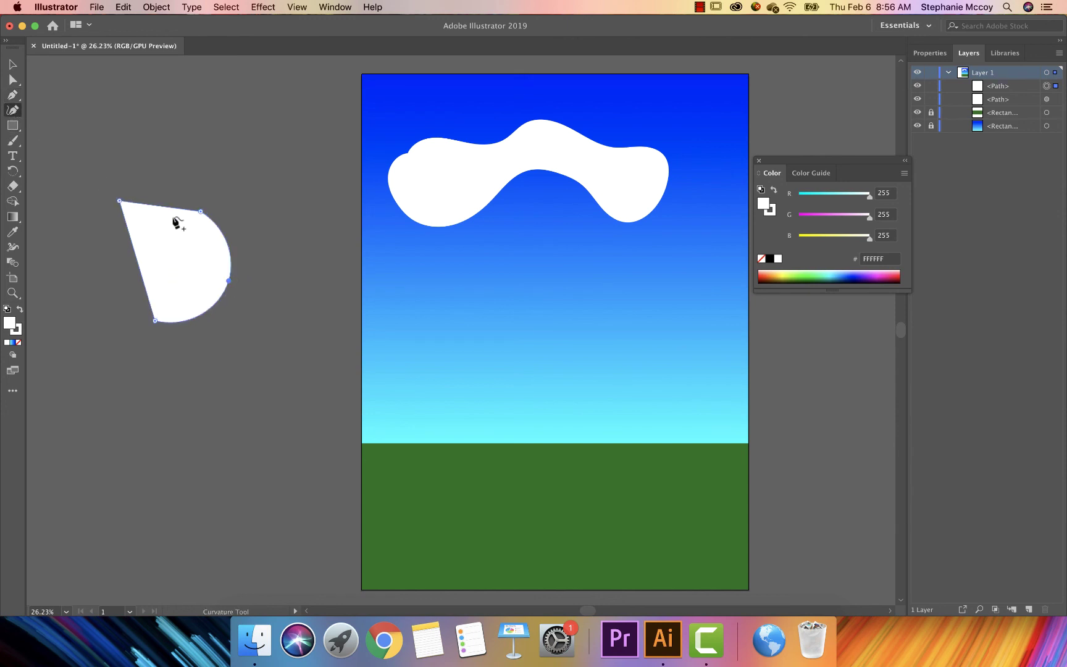
pyautogui.moveTo(164, 206); pyautogui.dragTo(163, 168)
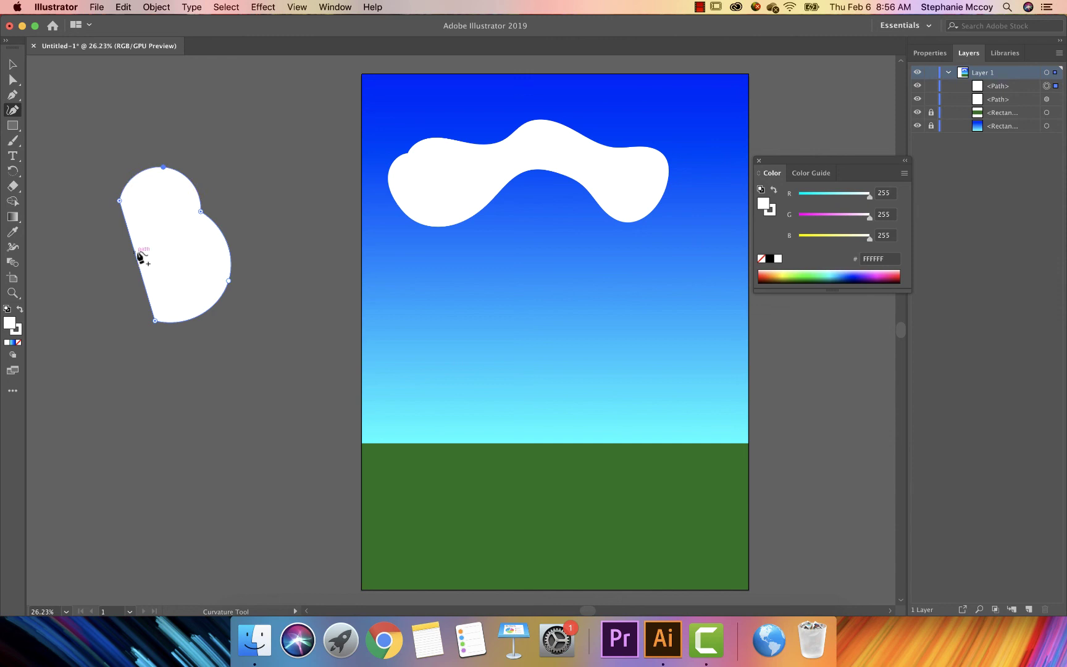
pyautogui.moveTo(136, 258); pyautogui.dragTo(104, 266)
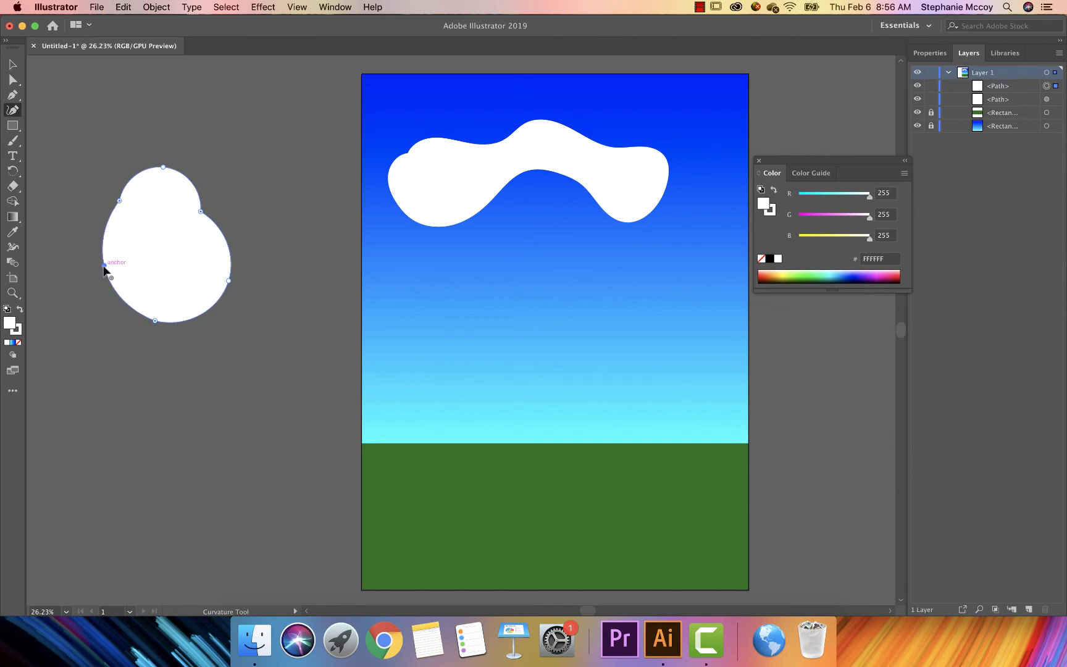
pyautogui.click(128, 290)
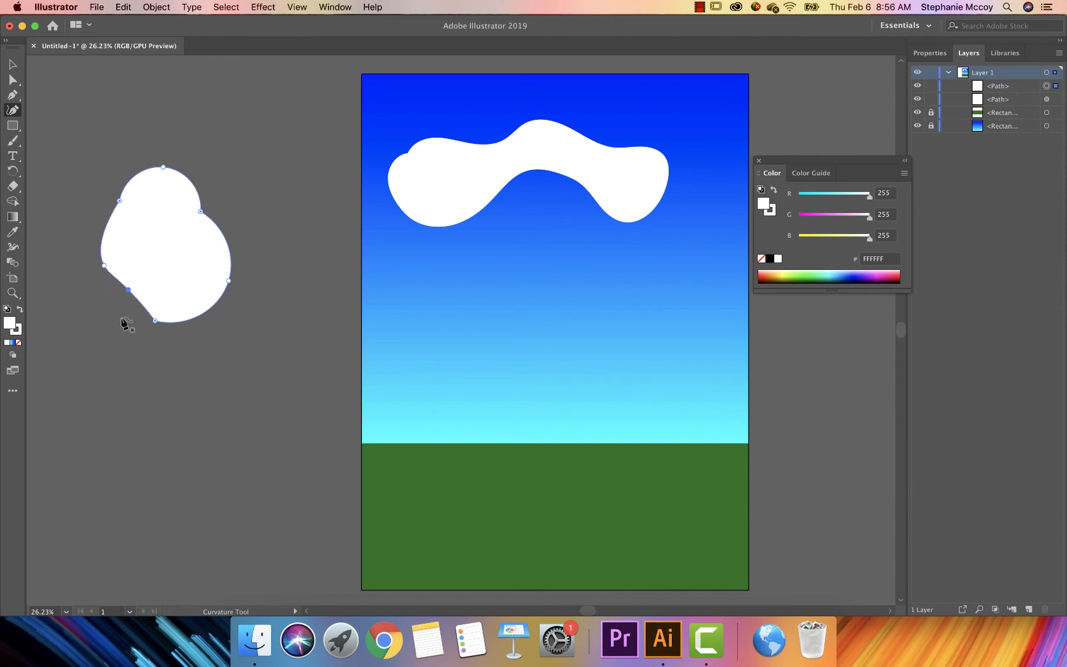
# Step: Draw a closed, curved five-point shape above the rounded blob with the Curvature tool
pyautogui.click(63, 111)
pyautogui.click(180, 92)
pyautogui.click(228, 155)
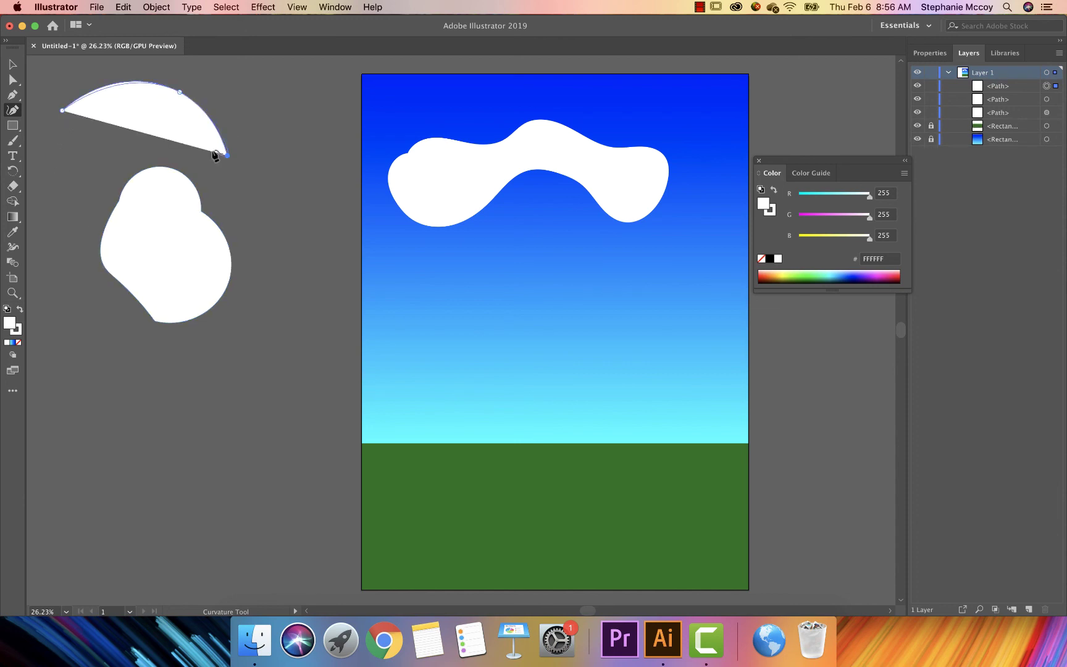
pyautogui.click(131, 143)
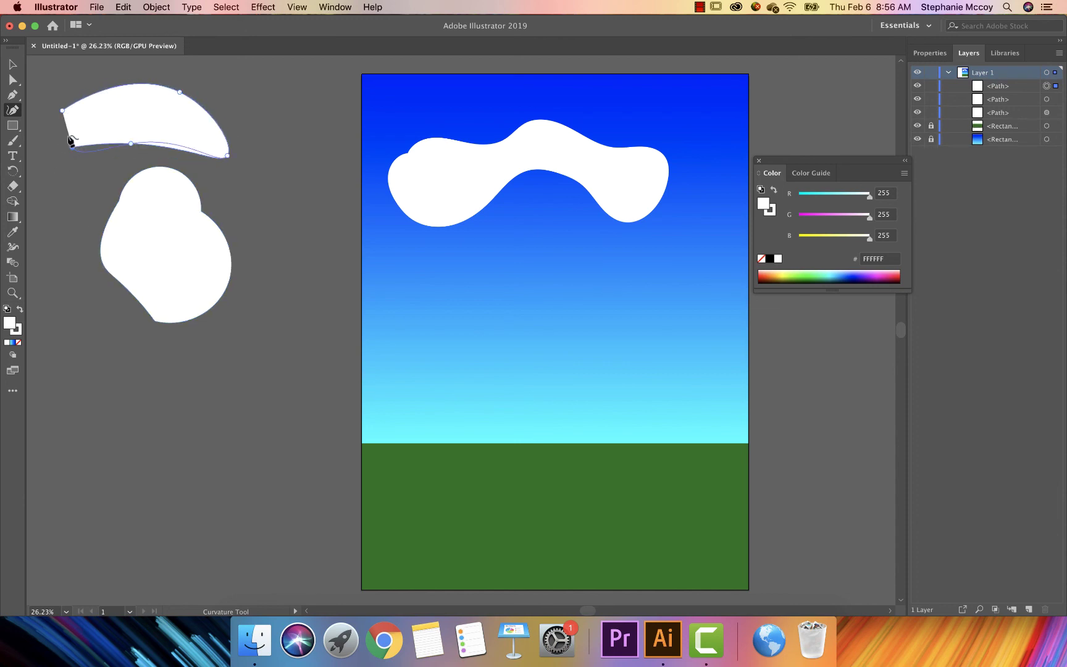
pyautogui.click(73, 147)
pyautogui.click(63, 111)
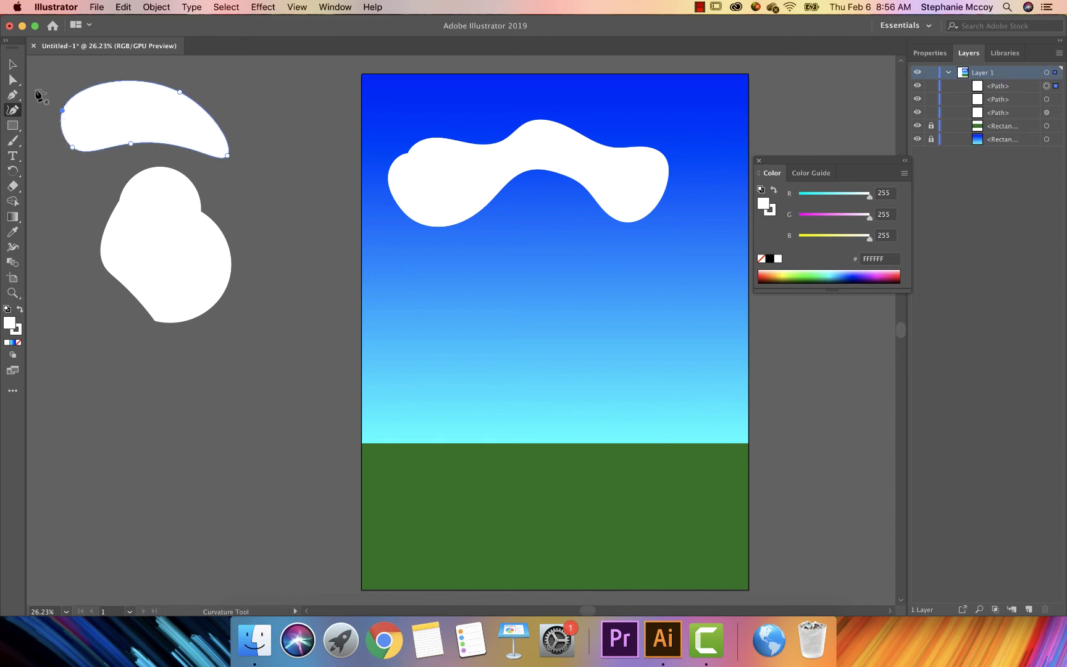
# Step: Fill the new curved shape with green 36AA30, and delete that shape
pyautogui.click(13, 64)
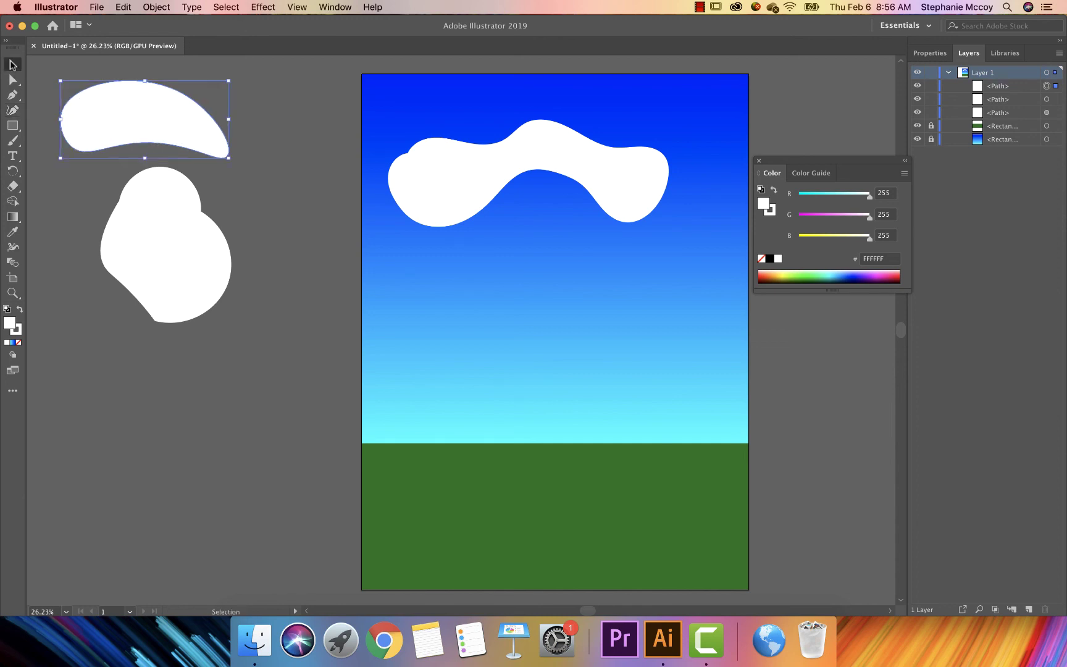
pyautogui.doubleClick(149, 113)
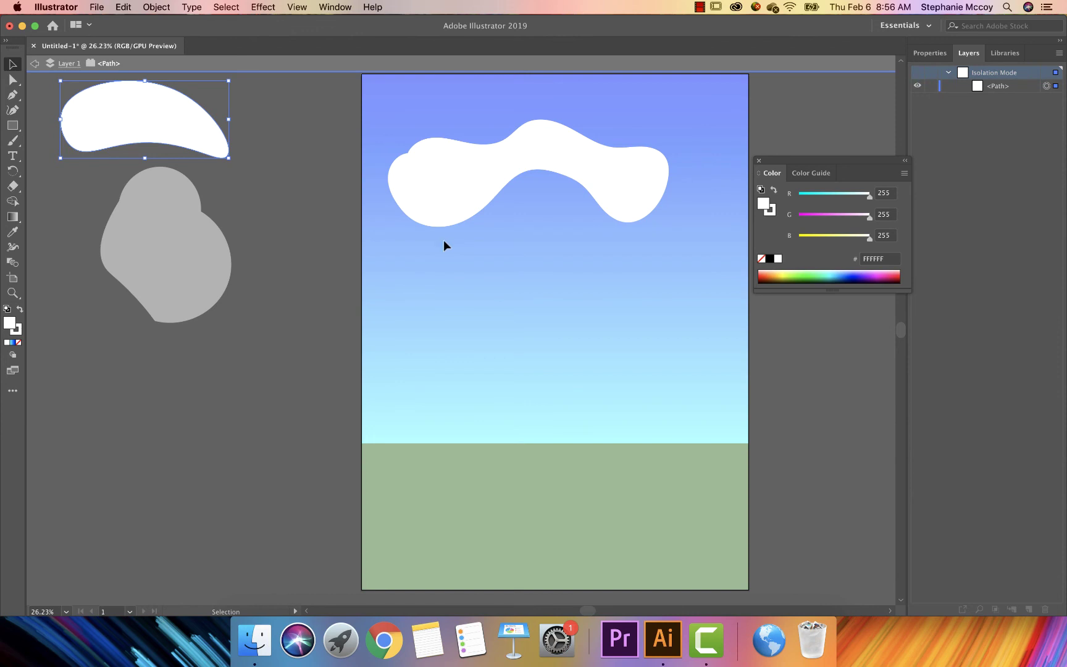
pyautogui.press('Escape')
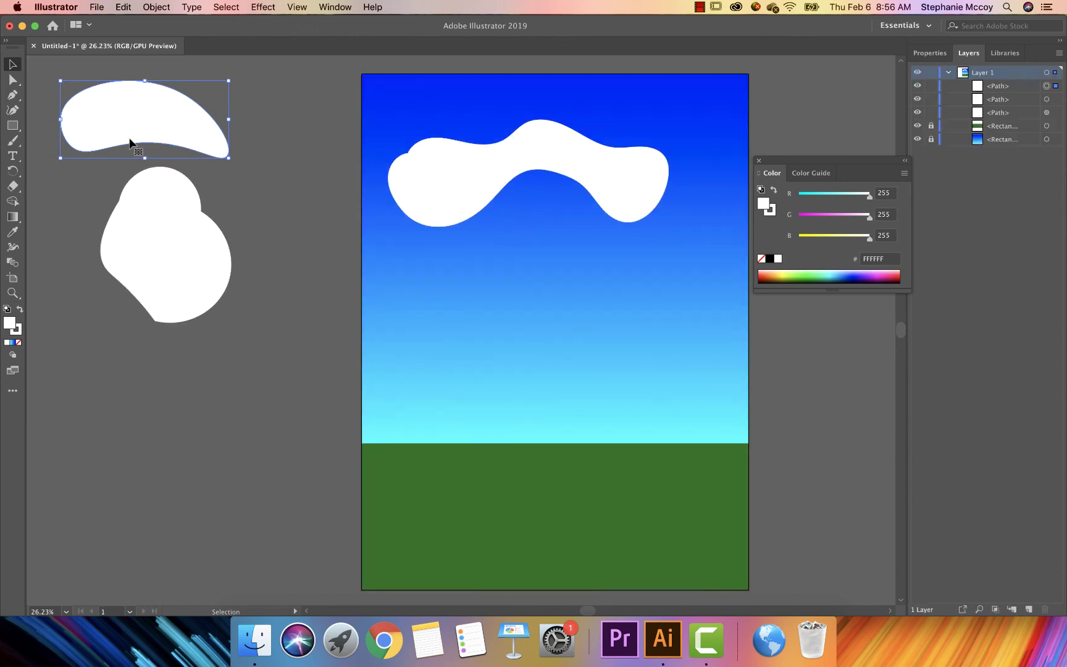
pyautogui.doubleClick(11, 326)
pyautogui.click(480, 305)
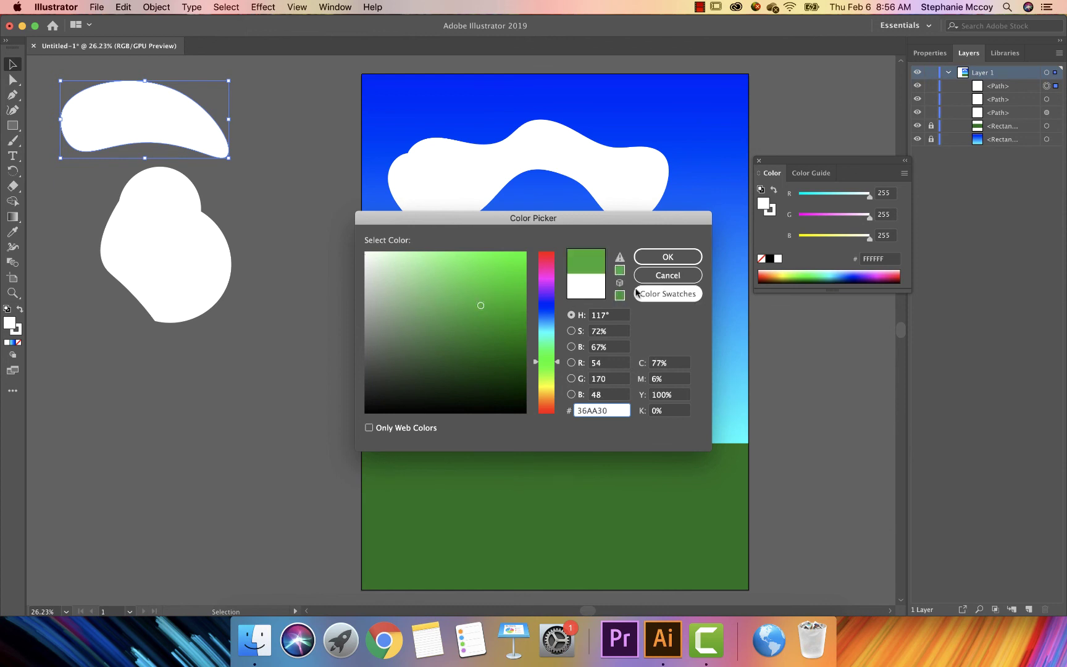
pyautogui.click(651, 253)
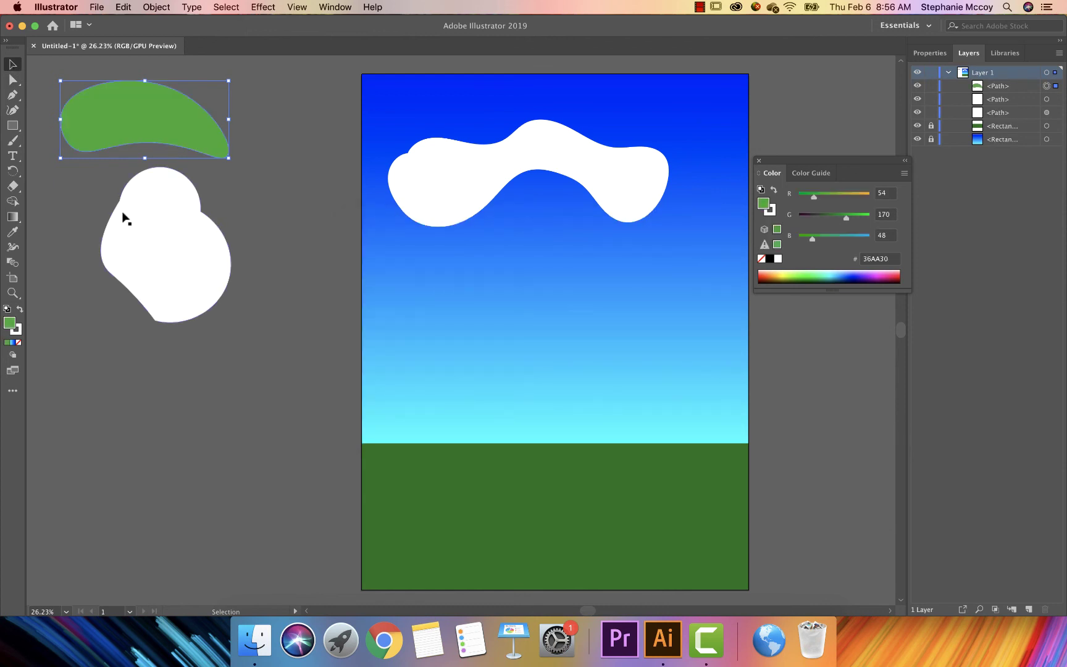
pyautogui.press('Delete')
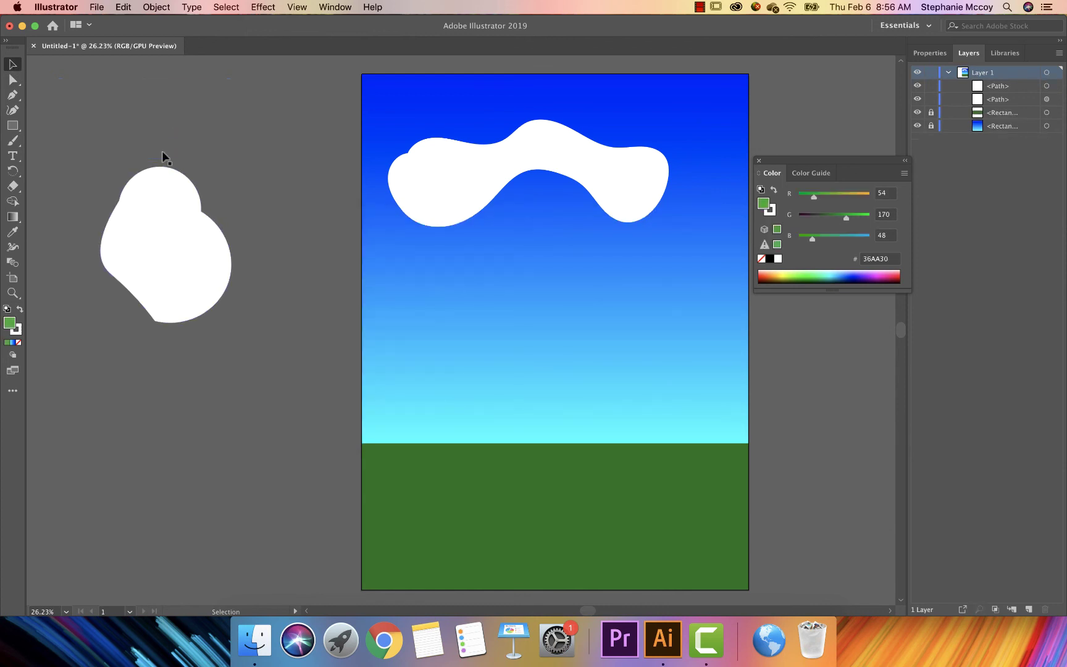
# Step: Move the white blob up on the pasteboard and split it horizontally across the middle with the Eraser tool
pyautogui.click(173, 207)
pyautogui.moveTo(158, 251); pyautogui.dragTo(186, 185)
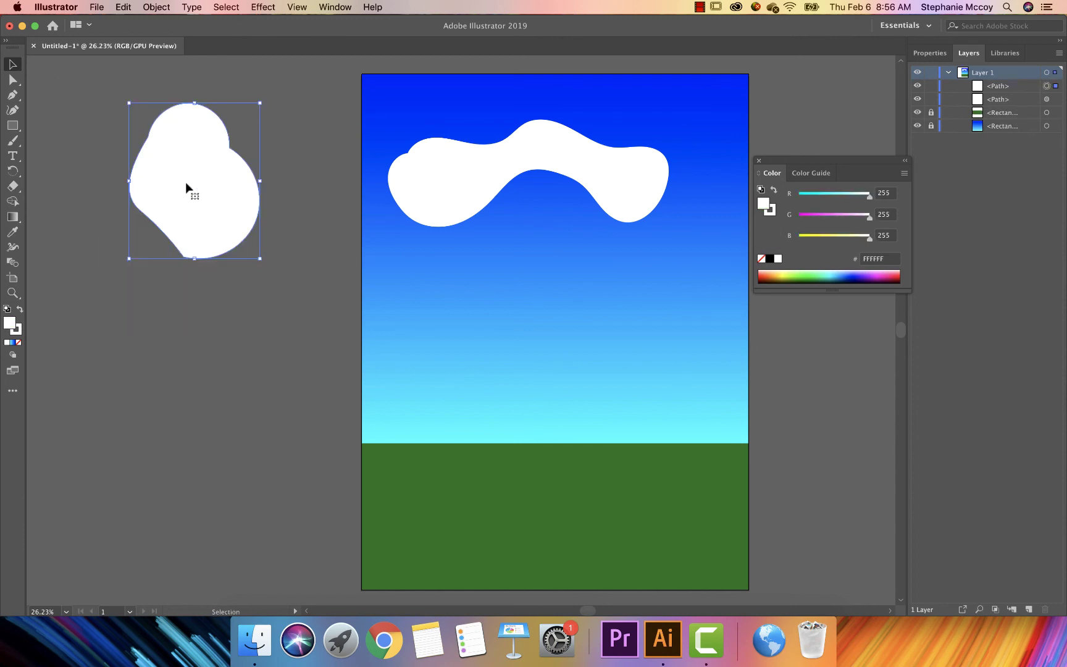
pyautogui.click(12, 187)
pyautogui.click(13, 187)
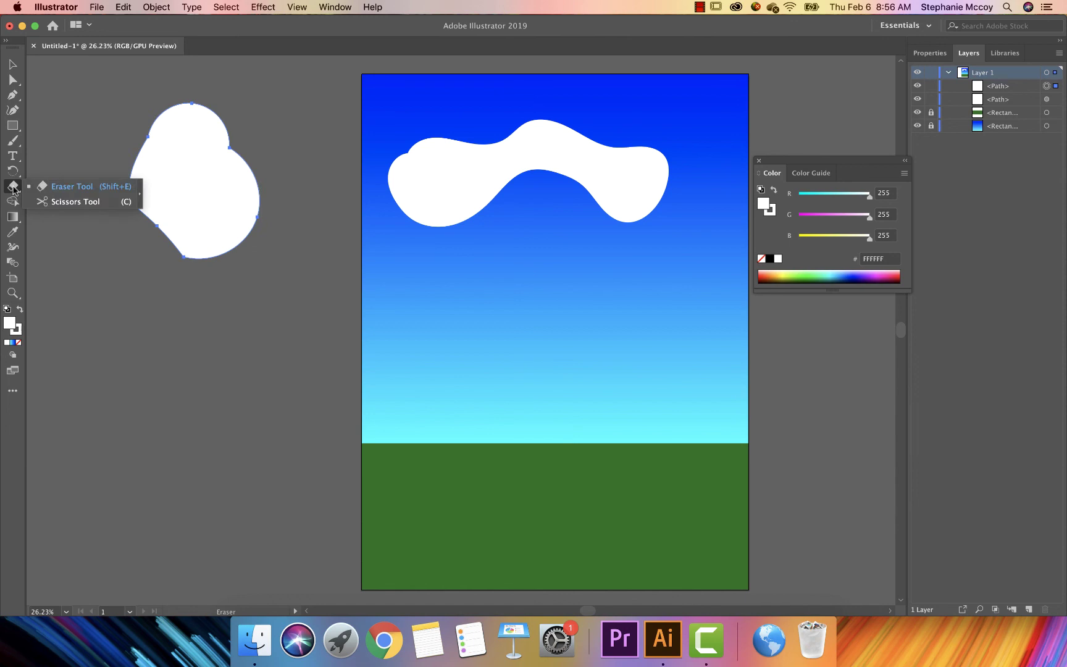
pyautogui.click(63, 185)
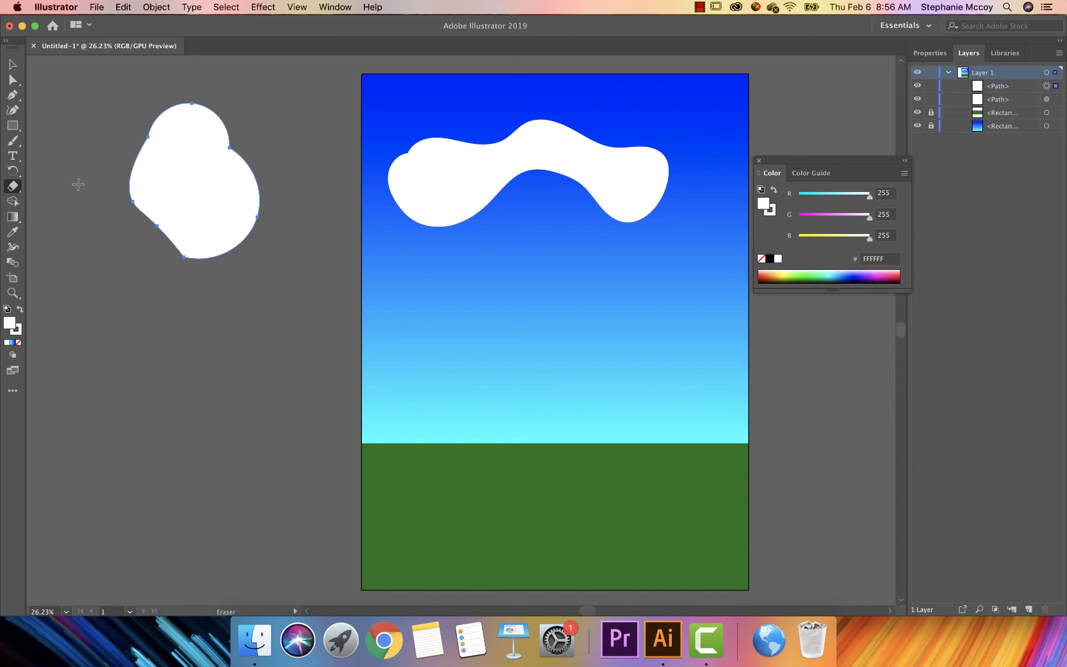
pyautogui.moveTo(100, 197); pyautogui.dragTo(300, 196)
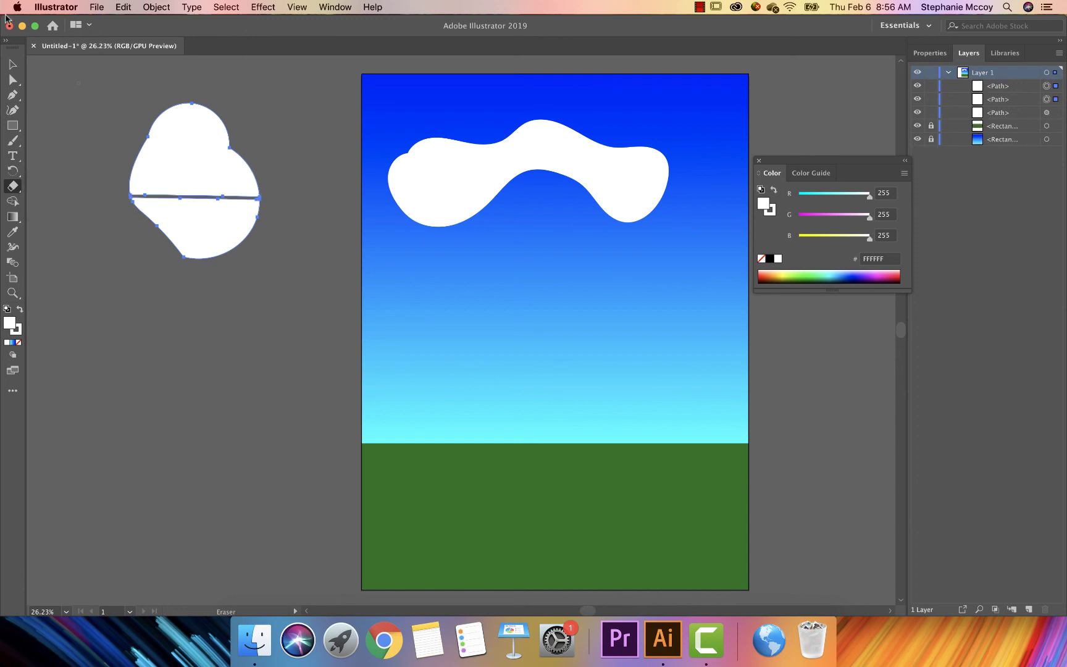
# Step: Pull the blob's lower half away from the upper half and delete it
pyautogui.click(13, 64)
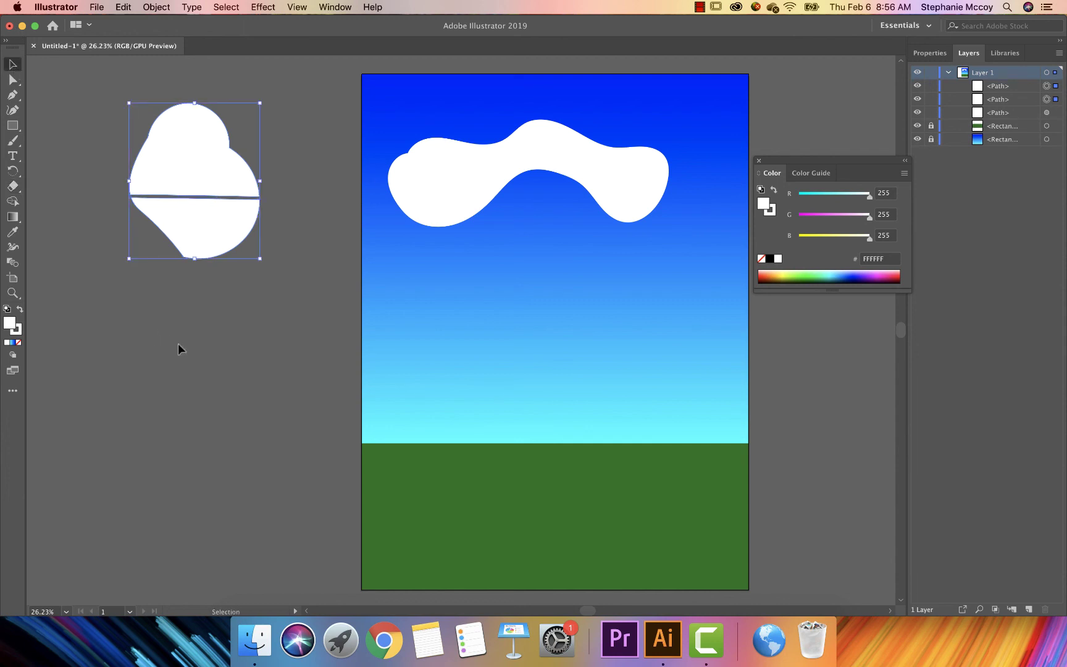
pyautogui.click(193, 317)
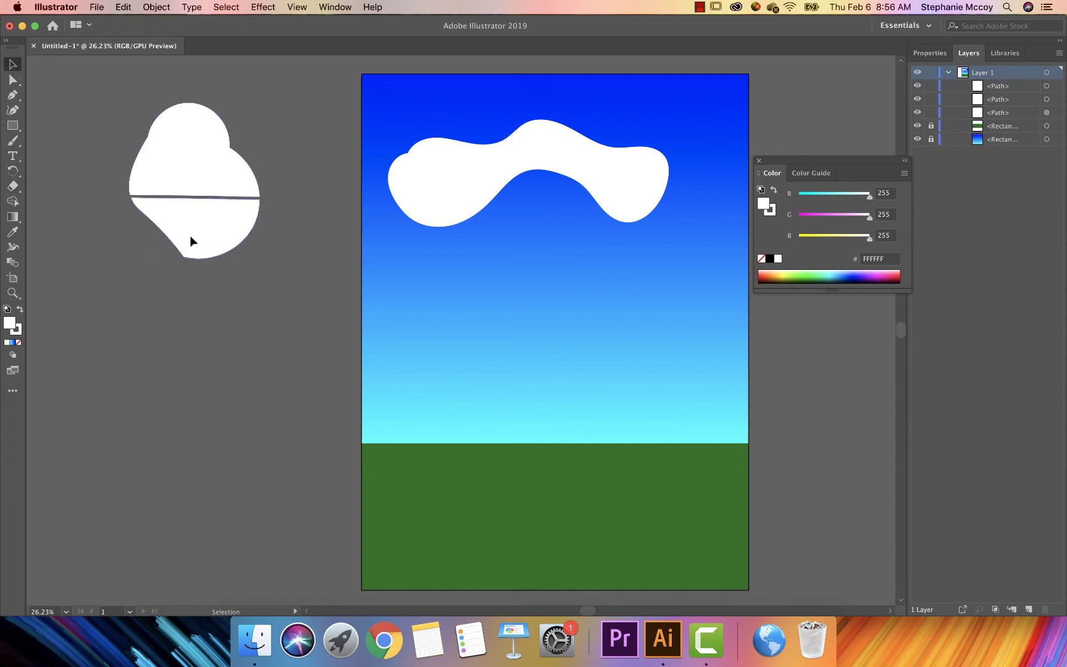
pyautogui.moveTo(189, 236); pyautogui.dragTo(184, 323)
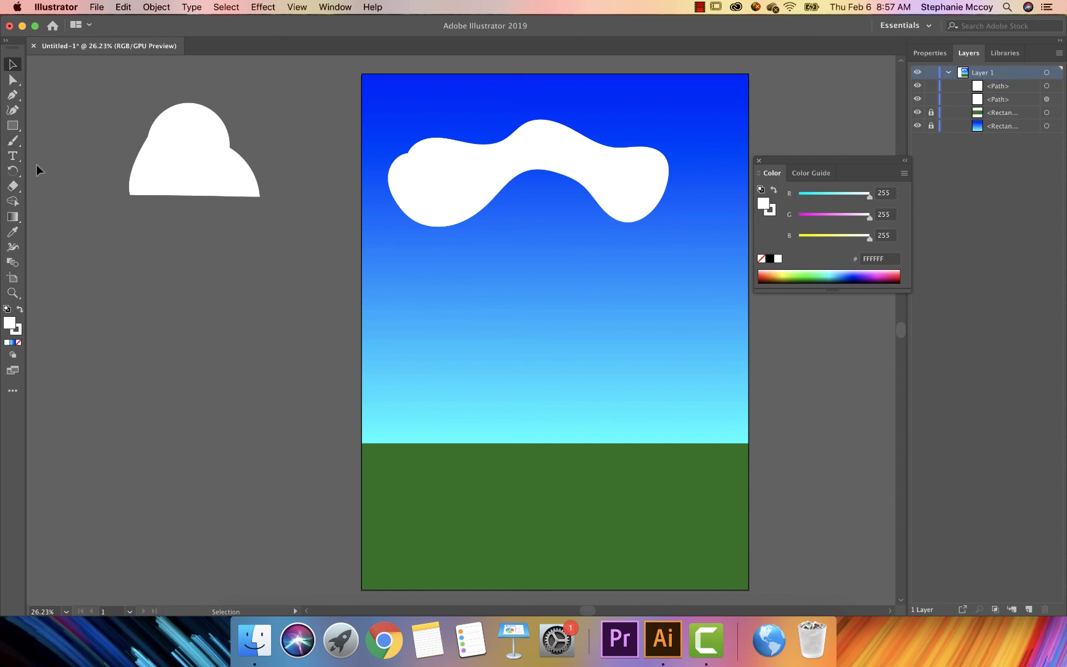
# Step: Paint a long curved stroke under the half blob and cut it near its first crest with the Scissors tool
pyautogui.click(13, 141)
pyautogui.moveTo(61, 272)
pyautogui.mouseDown()
pyautogui.moveTo(156, 255)
pyautogui.moveTo(261, 407)
pyautogui.moveTo(275, 167)
pyautogui.mouseUp()
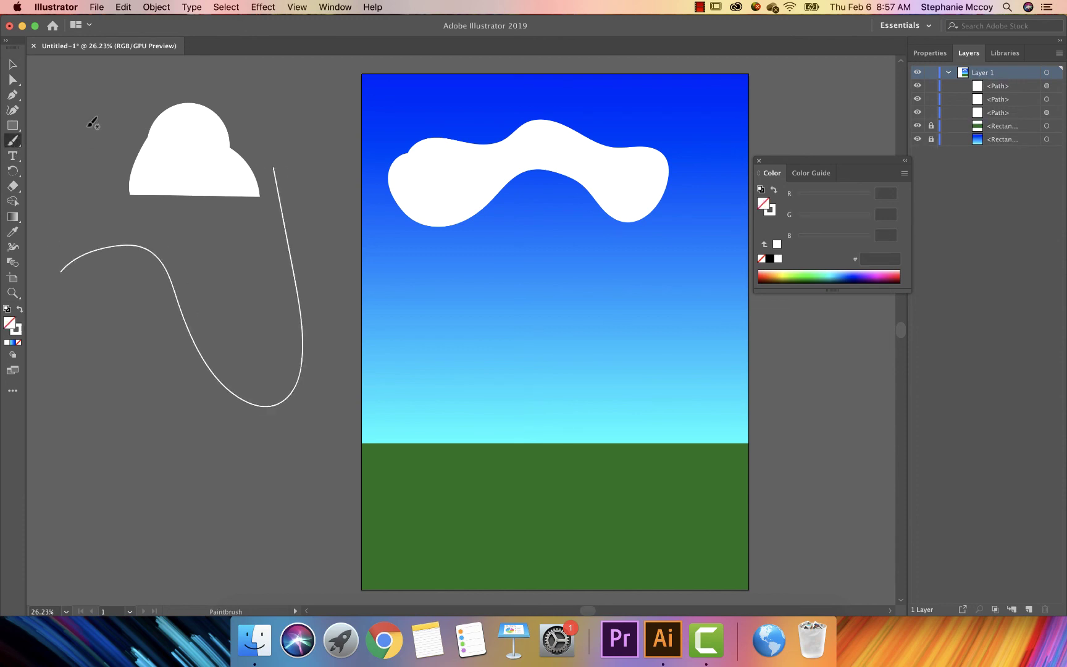
pyautogui.click(12, 79)
pyautogui.click(174, 289)
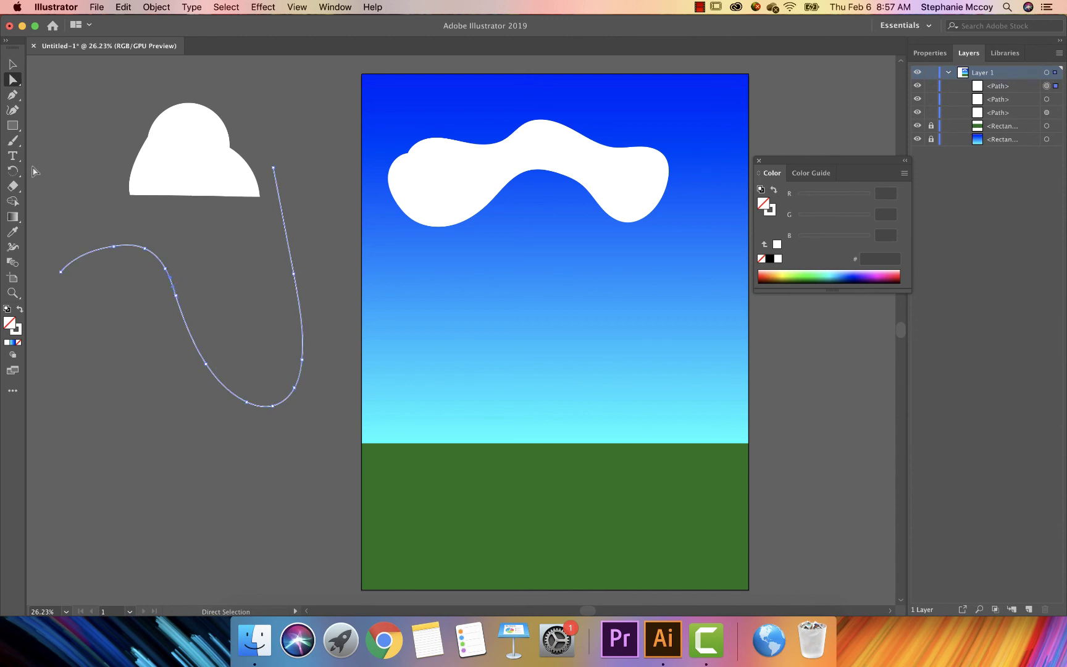
pyautogui.moveTo(12, 185); pyautogui.dragTo(48, 199)
pyautogui.click(137, 246)
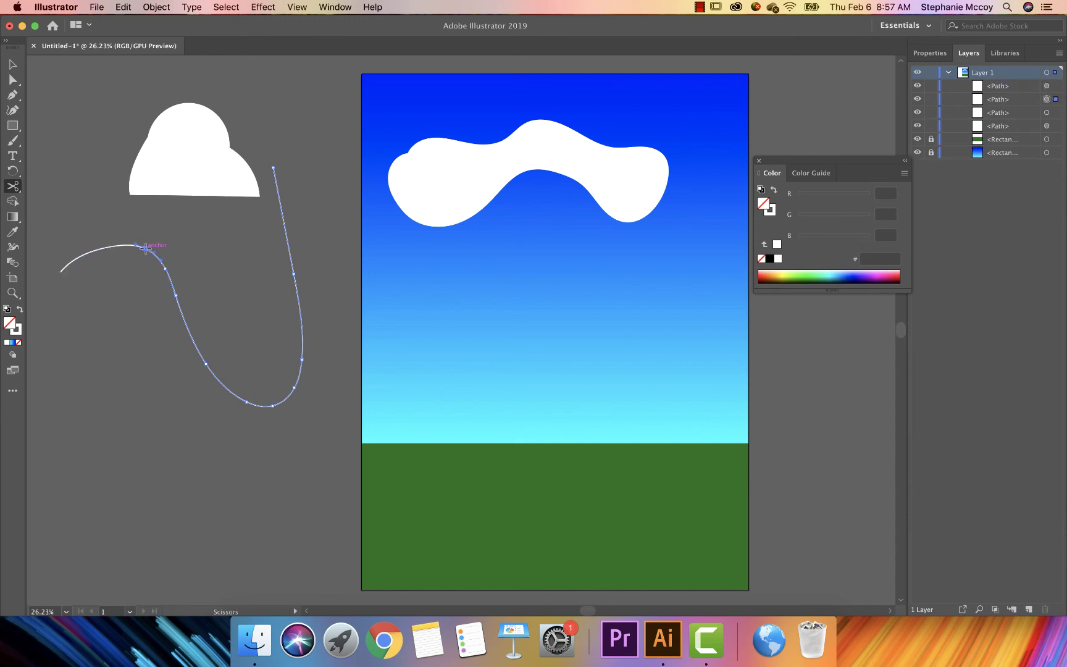
# Step: Move the short cut-off piece of the stroke downward and delete it
pyautogui.click(12, 64)
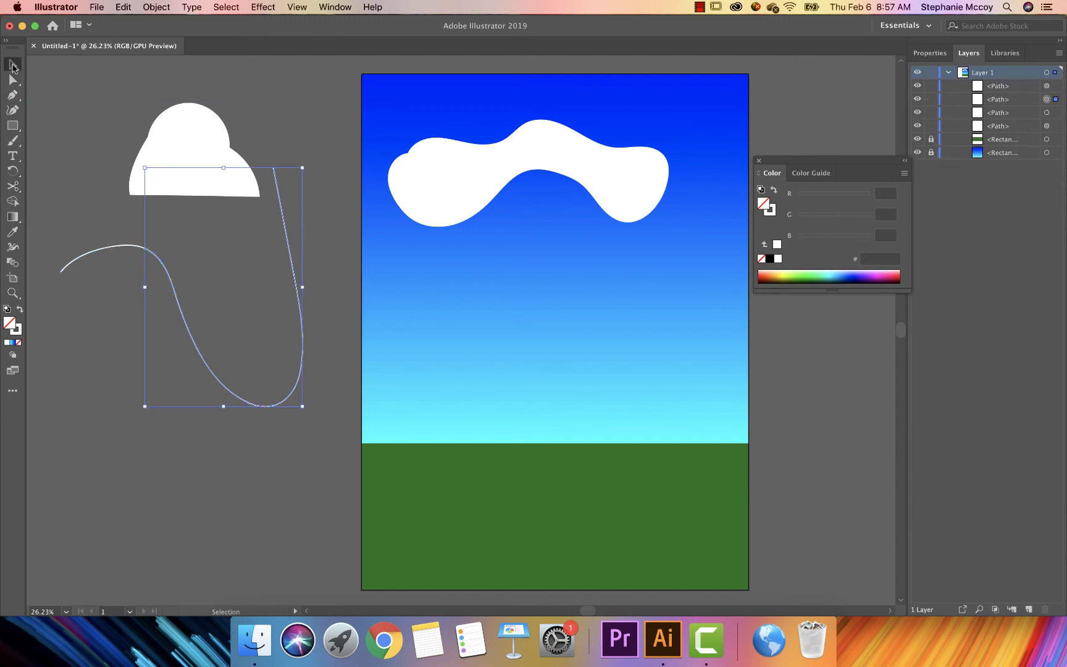
pyautogui.click(65, 167)
pyautogui.click(88, 252)
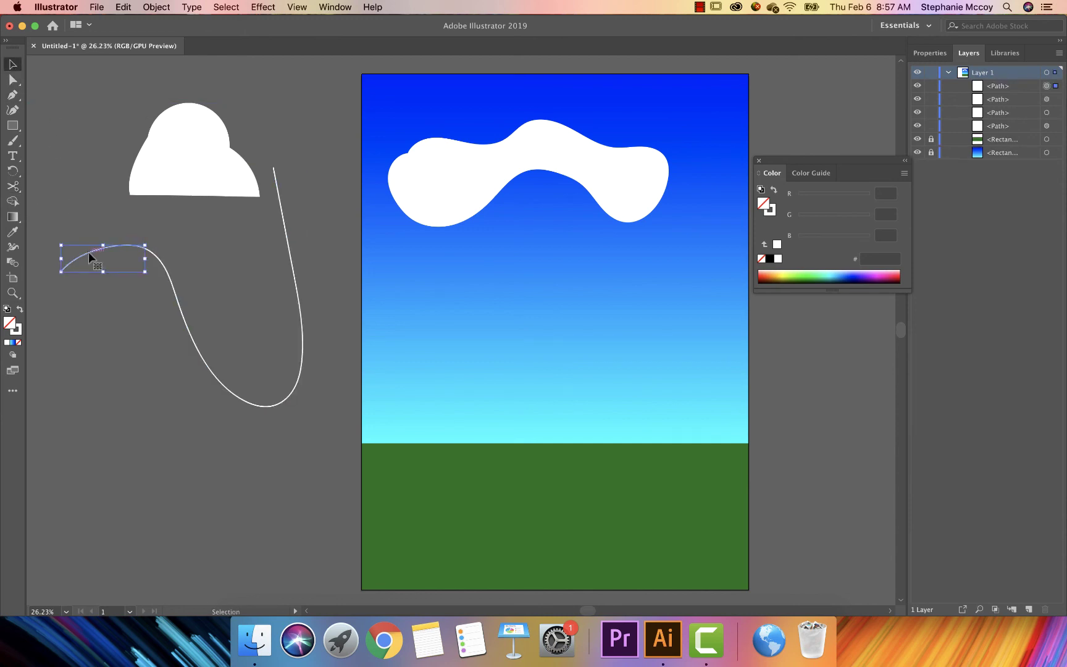
pyautogui.moveTo(88, 252); pyautogui.dragTo(89, 329)
pyautogui.press('Delete')
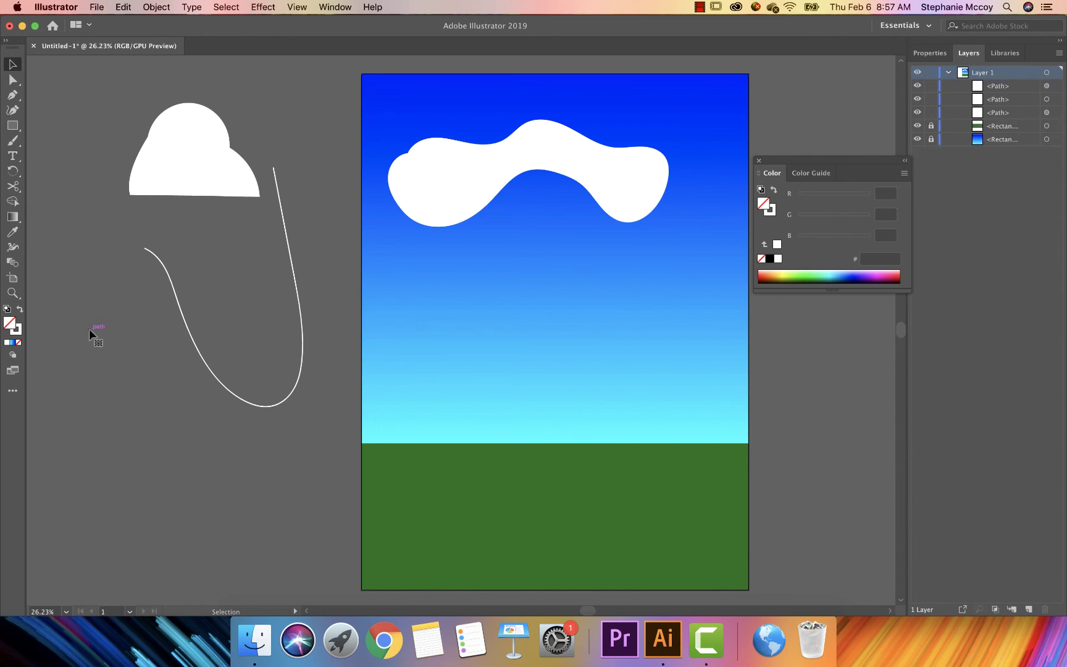
# Step: Delete the remaining curved stroke and the white half blob from the pasteboard
pyautogui.click(180, 310)
pyautogui.press('Delete')
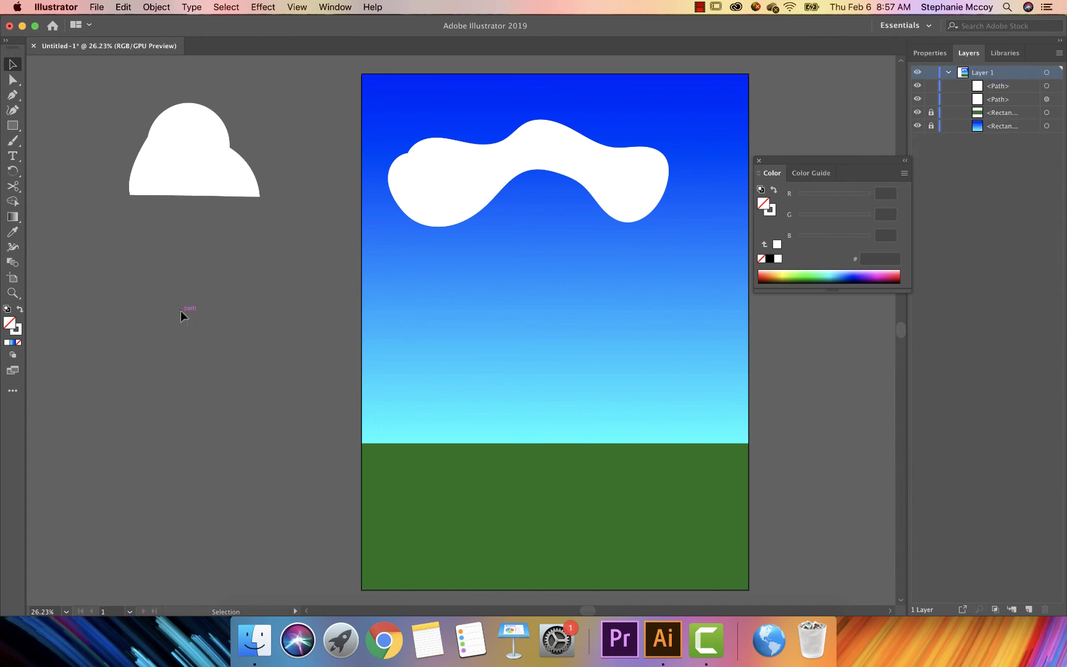
pyautogui.click(183, 164)
pyautogui.press('Delete')
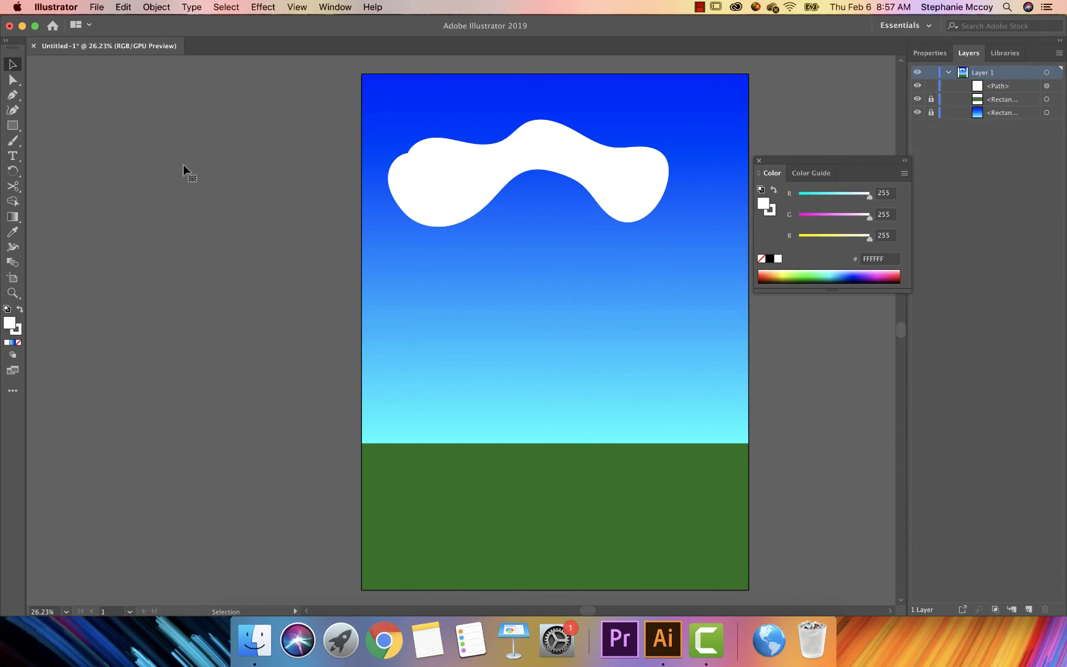